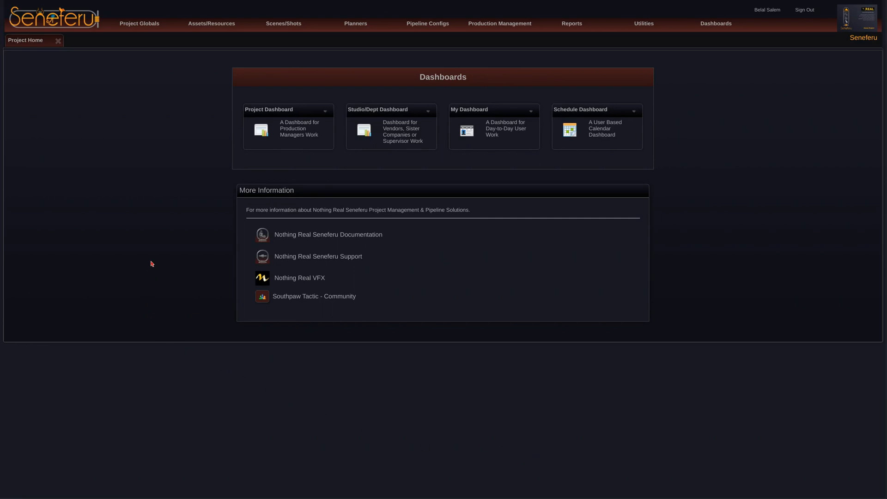
Assign the katanaTempGeneric task in the project's Shared Assets to the signed-in user and save the change
mouse_move(143, 27)
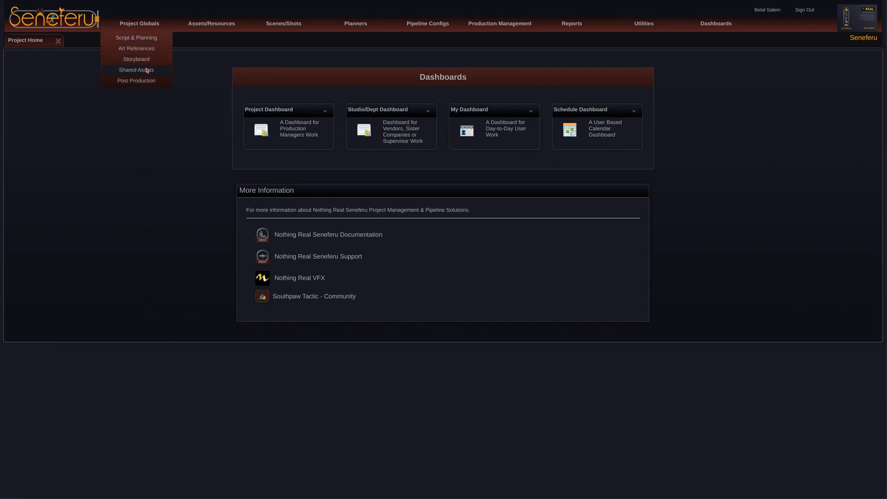
left_click(145, 70)
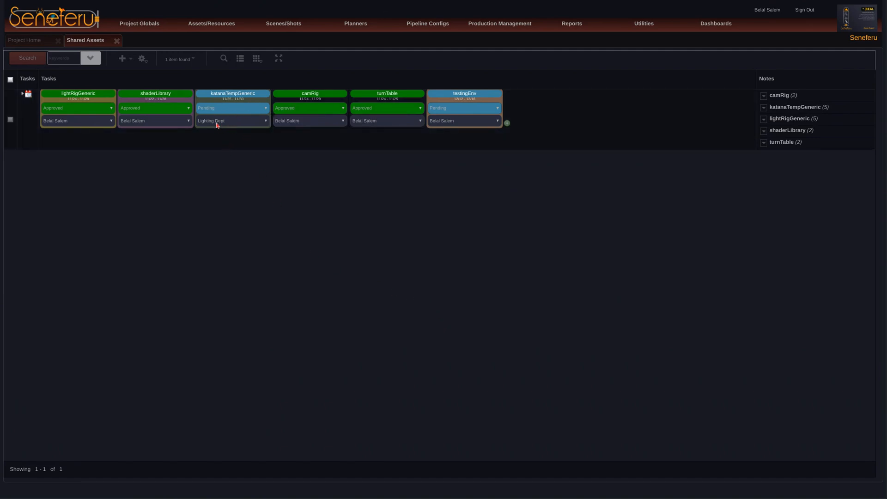
left_click(232, 123)
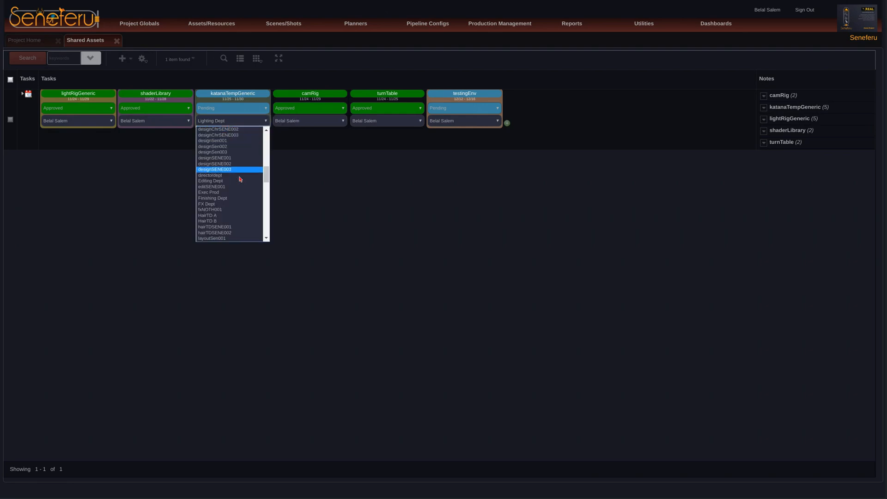
left_click_drag(266, 176, 272, 148)
left_click(239, 164)
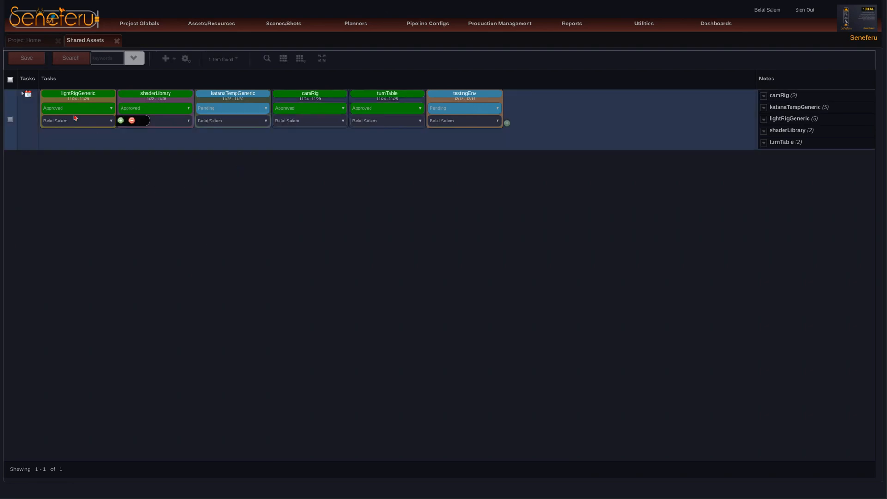
left_click(27, 57)
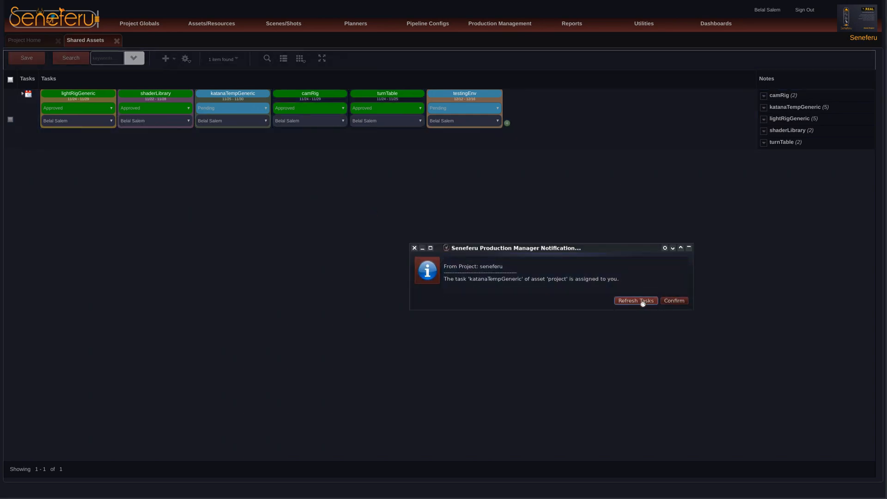
Refresh the tasks from the assignment notification and set katanaTempGeneric as the current task in the Production Manager
left_click(643, 301)
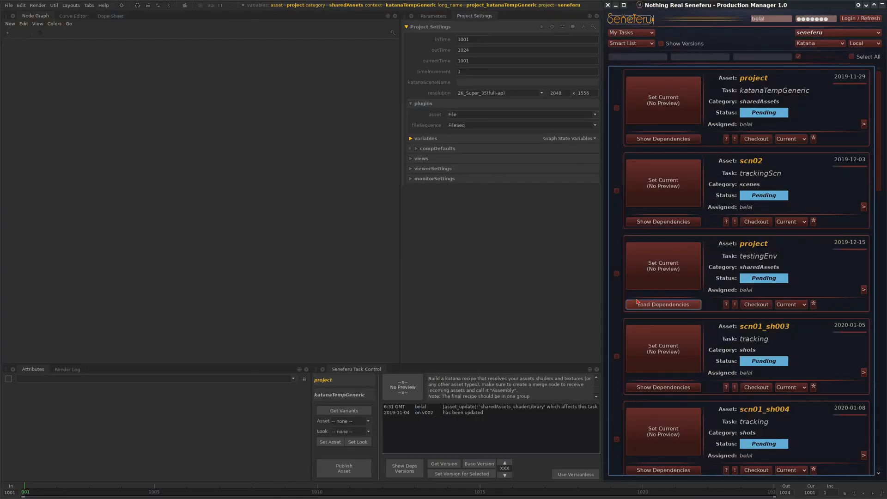
left_click(667, 107)
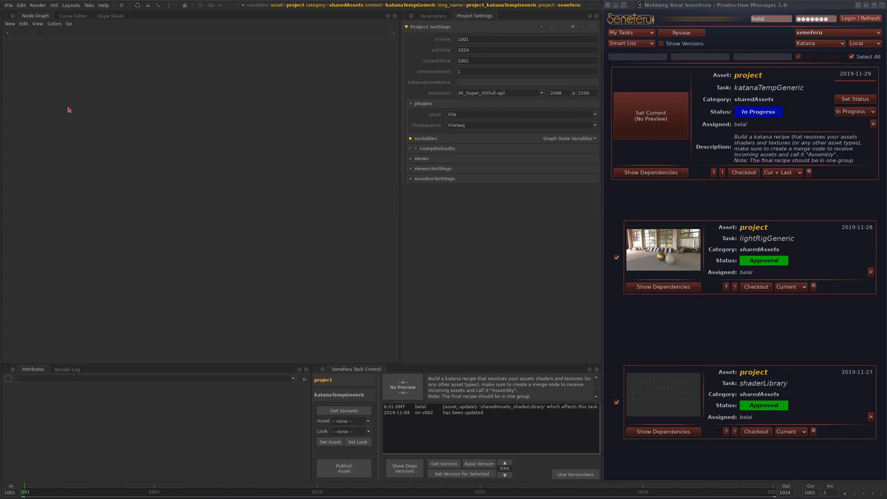
Open the recent template katanaTemplate_allCommited.katana in Katana without saving the current project
left_click(9, 5)
mouse_move(75, 33)
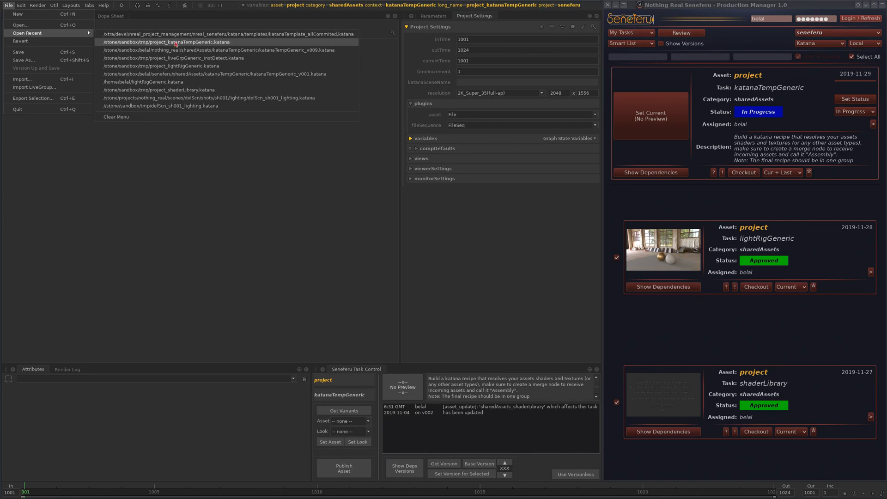
left_click(349, 34)
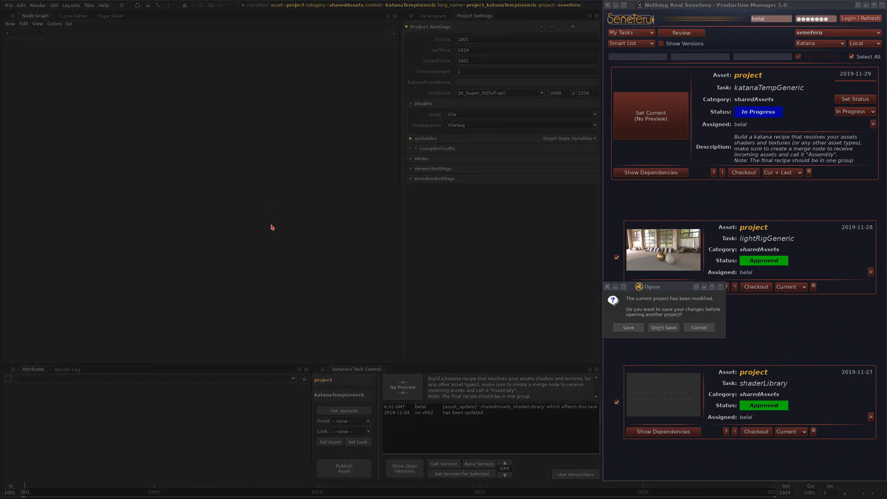
left_click(664, 328)
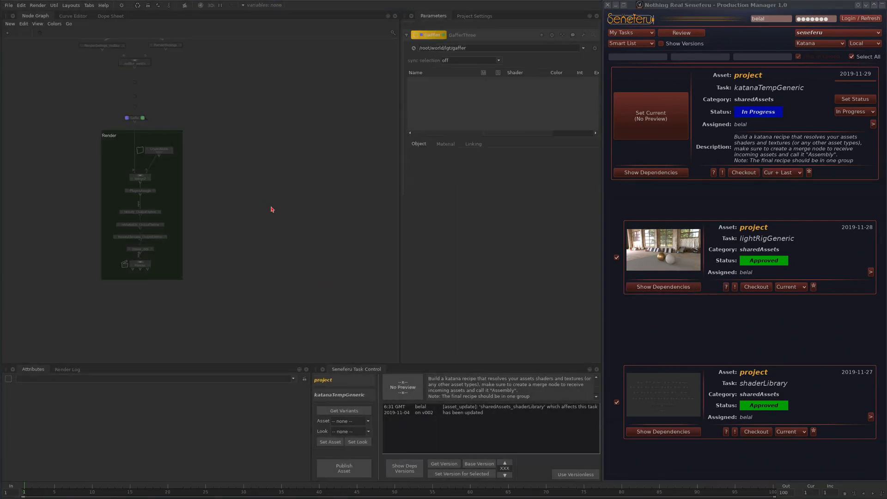
Examine the template's node graph from the assembly and shader library nodes down to the Gaffer and Render group
middle_click_drag(249, 152, 259, 236)
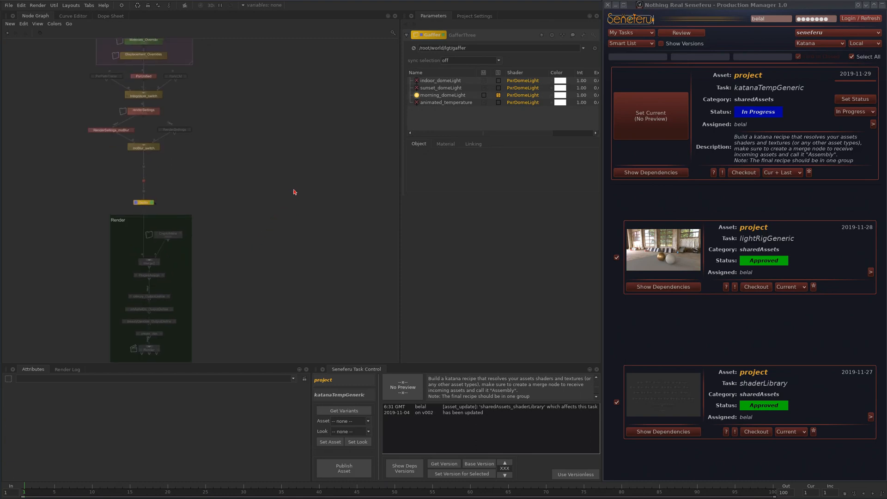
scroll(308, 203, "down", 8)
scroll(266, 224, "up", 3)
middle_click_drag(277, 148, 286, 259)
scroll(286, 260, "up", 5)
middle_click_drag(306, 179, 339, 147)
scroll(339, 152, "down", 4)
middle_click_drag(297, 224, 275, 177)
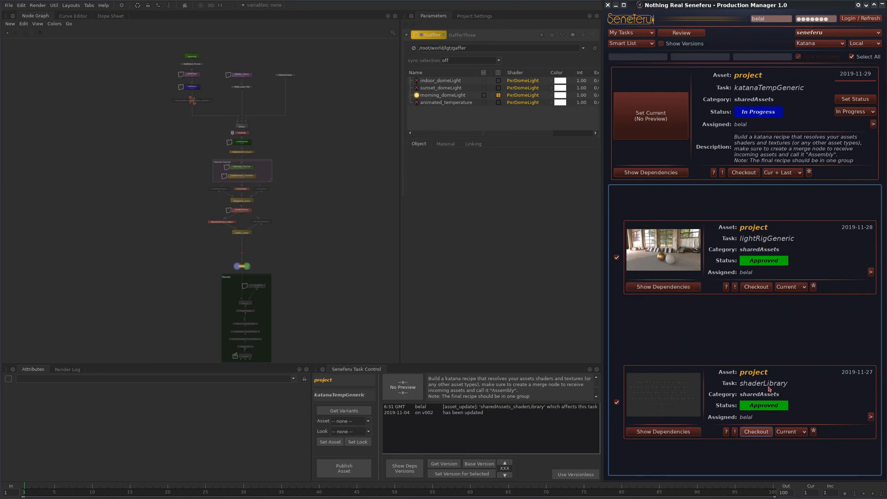
left_click(435, 270)
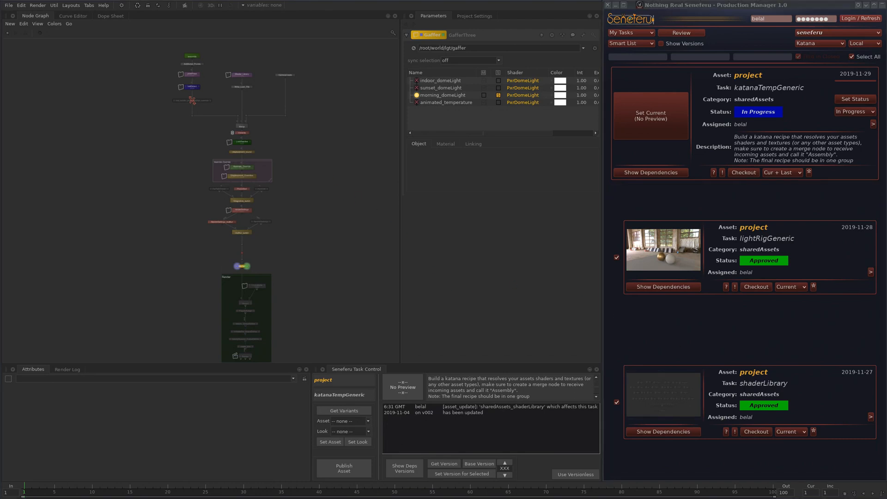
middle_click_drag(311, 259, 315, 192)
scroll(296, 187, "up", 4)
middle_click_drag(291, 227, 294, 196)
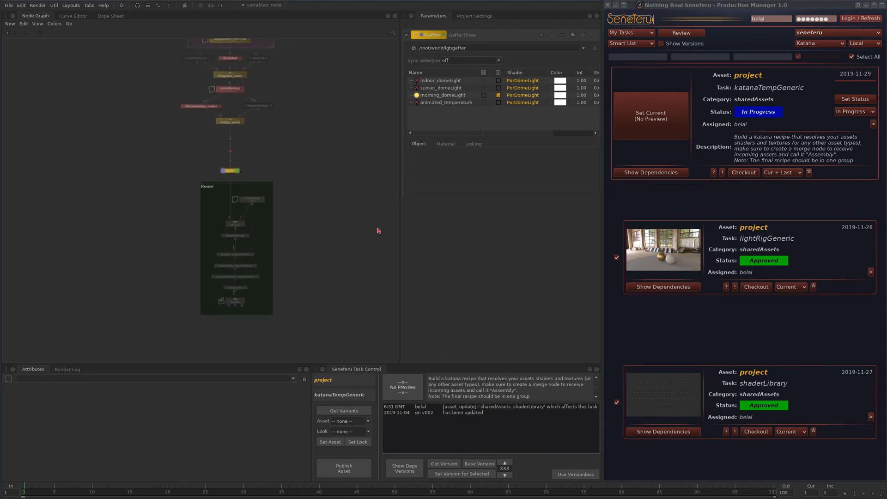
Load the lightRigGeneric and shaderLibrary dependencies of the katanaTempGeneric task into the node graph
left_click(651, 173)
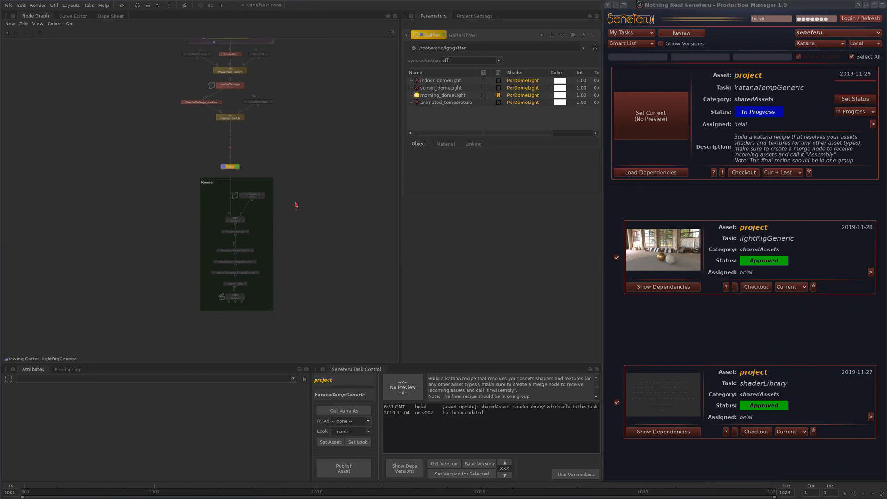
mouse_move(321, 66)
middle_mouse_down()
mouse_move(292, 191)
mouse_move(278, 316)
middle_mouse_up()
middle_click_drag(260, 195, 262, 273)
scroll(246, 207, "up", 5)
middle_click_drag(262, 186, 360, 208)
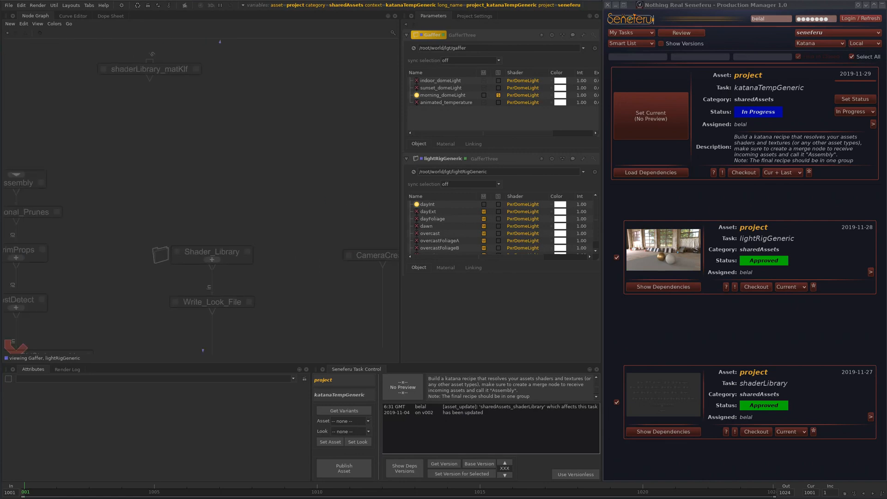
Move the lightRigGeneric and shaderLibrary_matKlf nodes closer to the CameraCreate node, with lightRigGeneric beside it
scroll(306, 200, "down", 5)
left_click(271, 176)
left_click_drag(271, 73, 310, 89)
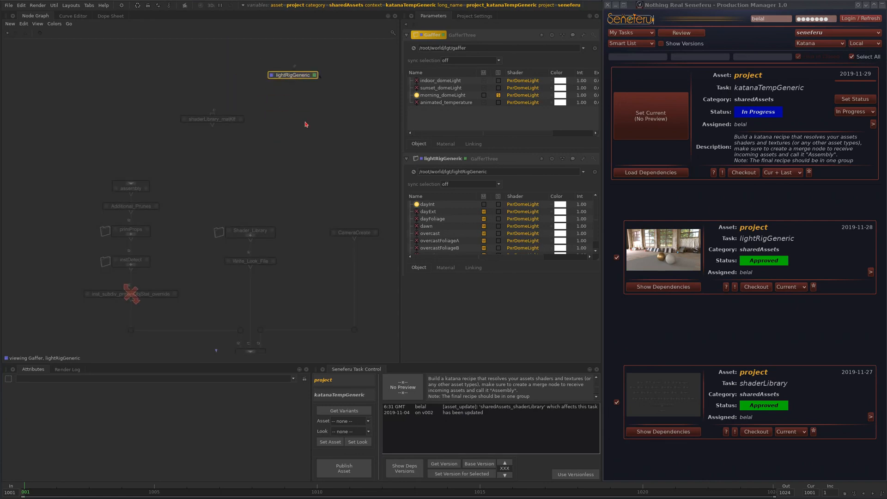
left_click(306, 123)
middle_click_drag(239, 227, 222, 196)
middle_click_drag(247, 143, 223, 163)
left_click_drag(239, 157, 351, 235)
left_click_drag(172, 200, 350, 218)
middle_click_drag(348, 230, 298, 123)
left_click_drag(274, 124, 288, 204)
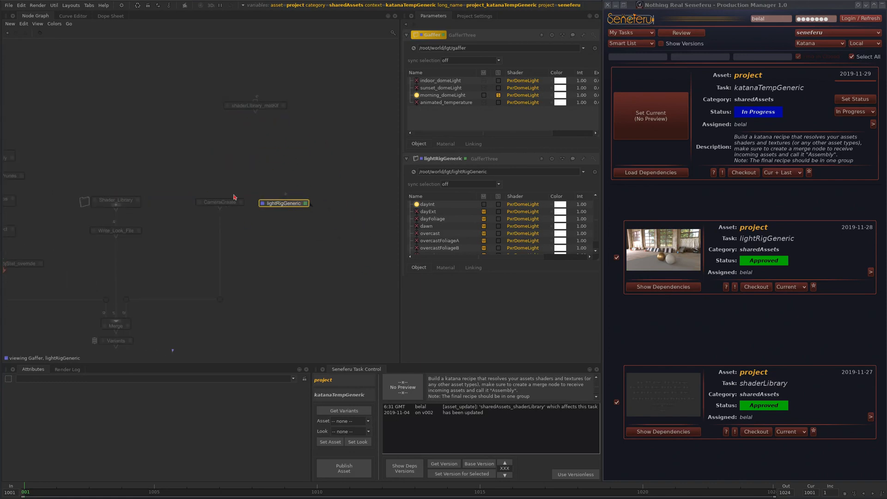
Move shaderLibrary_matKlf near the Shader_Library group, expand the group, then cut and paste the node
middle_click_drag(158, 166, 206, 168)
scroll(211, 164, "up", 3)
left_click_drag(390, 65, 247, 187)
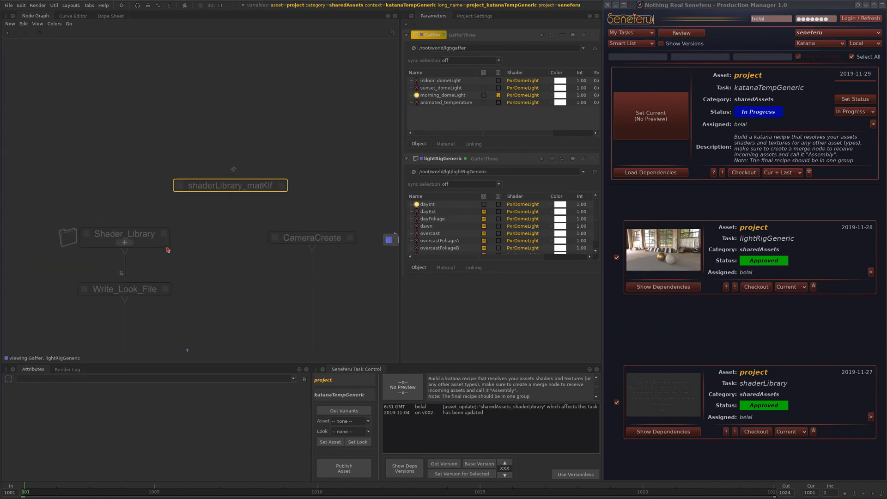
left_click(124, 242)
key("ctrl+x")
key("ctrl+v")
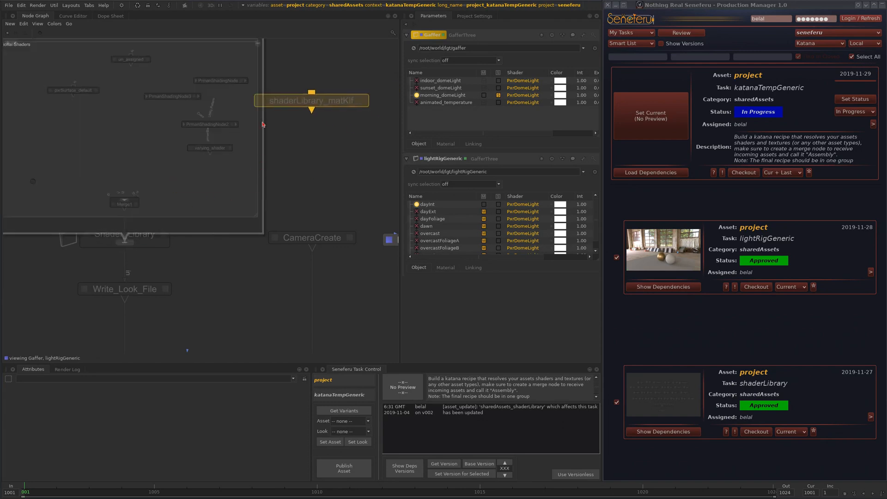
Place shaderLibrary_matKlf inside the nested Shader_Library_KLFs group and connect it to materials_merge
middle_click_drag(122, 101, 251, 191)
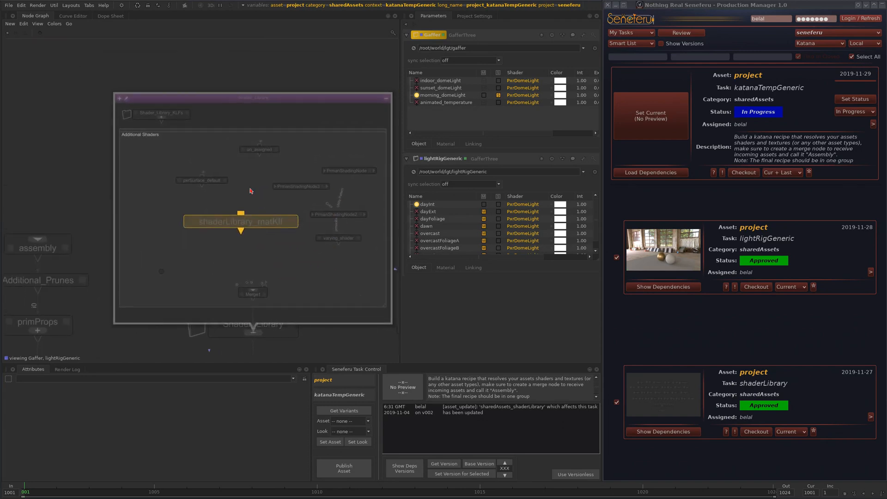
left_click(161, 116)
middle_click_drag(161, 116, 164, 186)
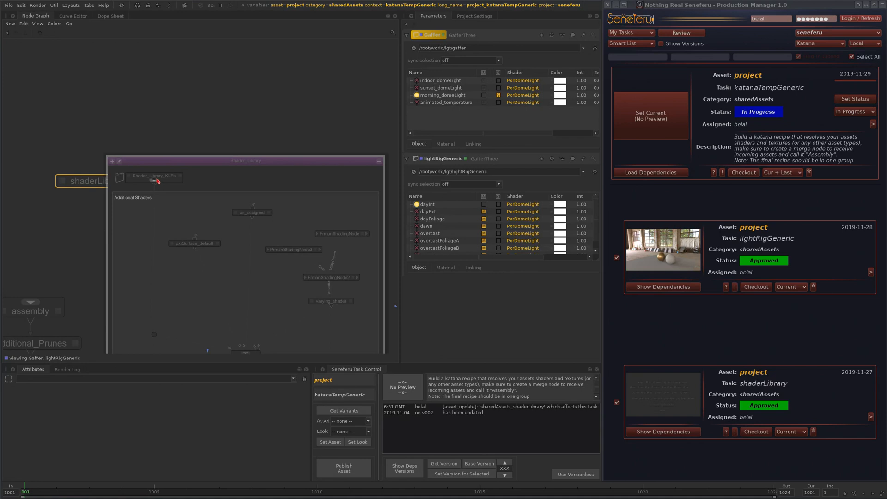
left_click(151, 180)
scroll(148, 180, "up", 6)
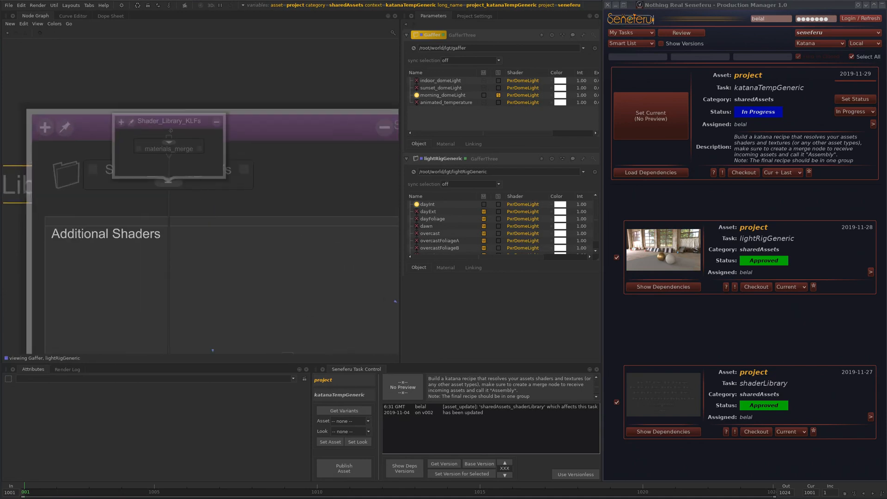
middle_click_drag(149, 179, 266, 163)
middle_click_drag(121, 169, 289, 129, "shift")
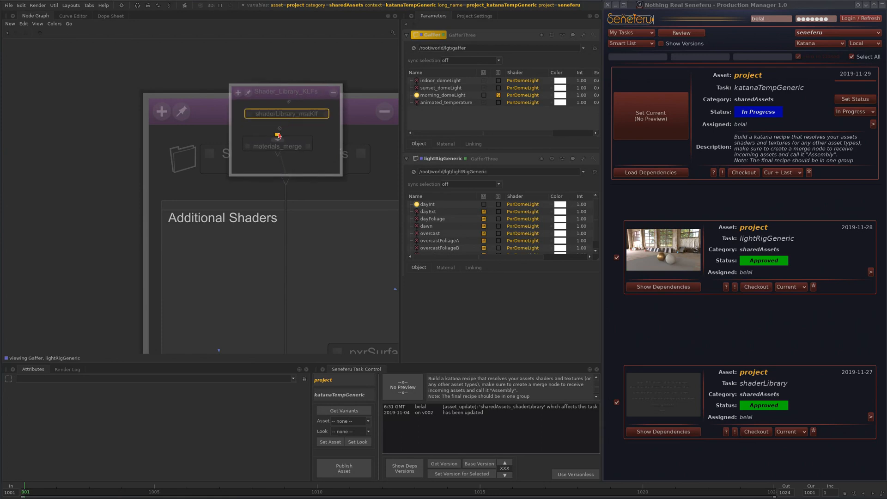
left_click_drag(278, 135, 297, 121)
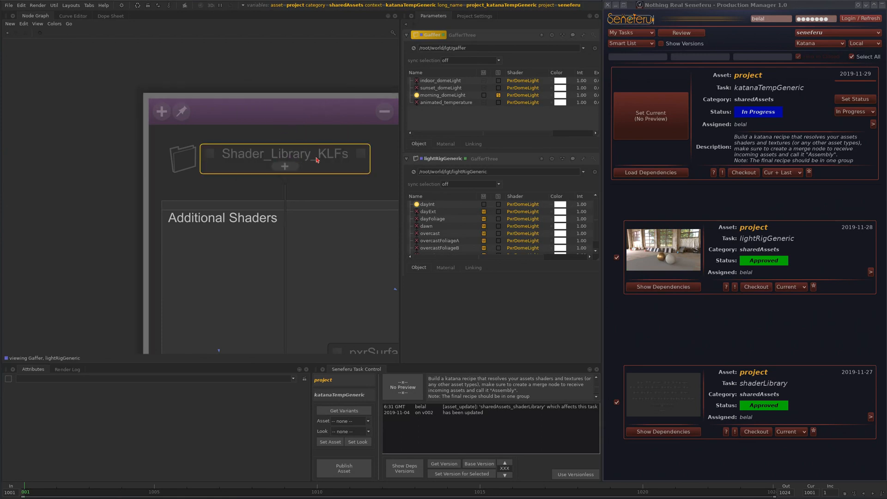
Enter the Shader_Library_KLFs group, align shaderLibrary_matKlf above materials_merge, and return to the root of the node graph
middle_click(317, 160, "ctrl")
middle_click_drag(158, 132, 222, 60)
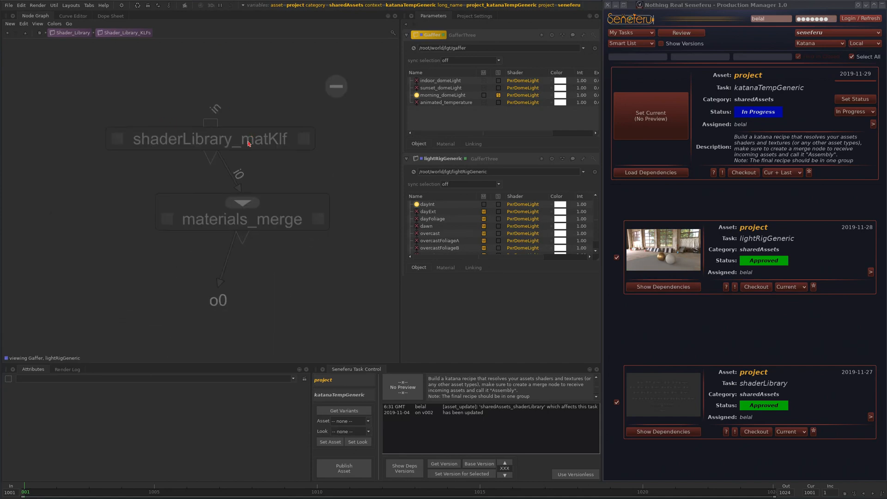
left_click_drag(248, 144, 291, 127)
middle_click_drag(159, 146, 164, 167)
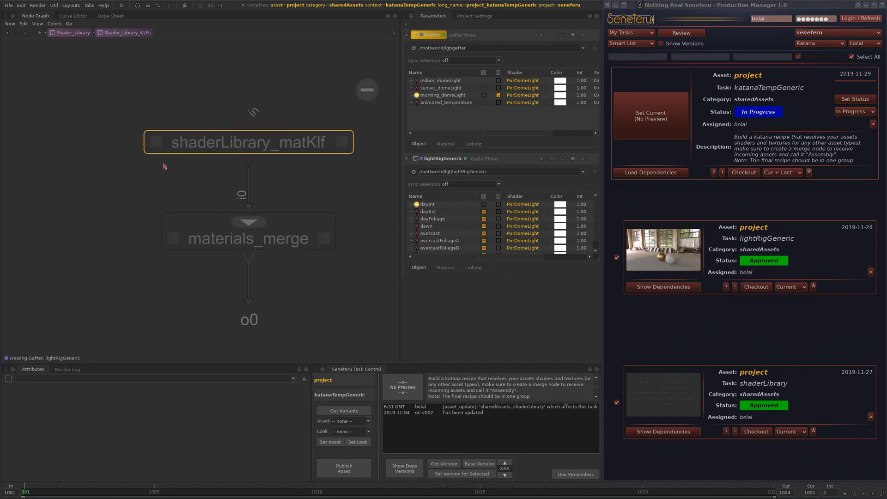
left_click(73, 33)
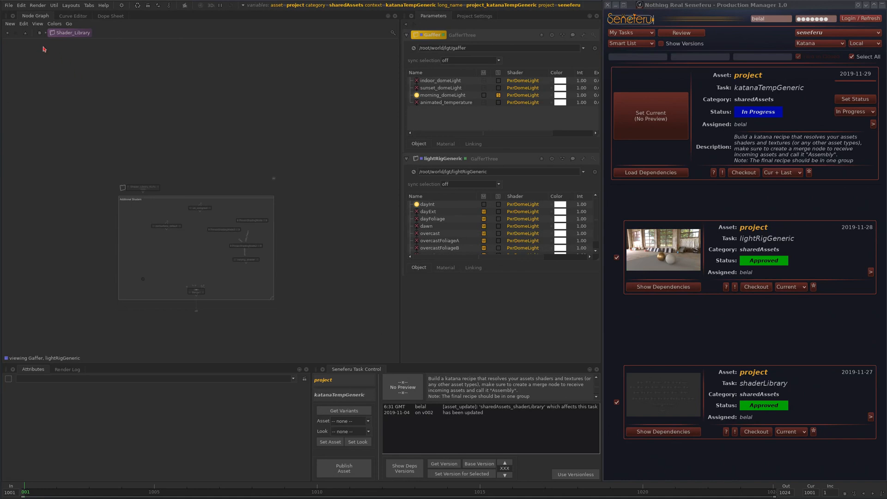
left_click(39, 33)
scroll(326, 248, "down", 6)
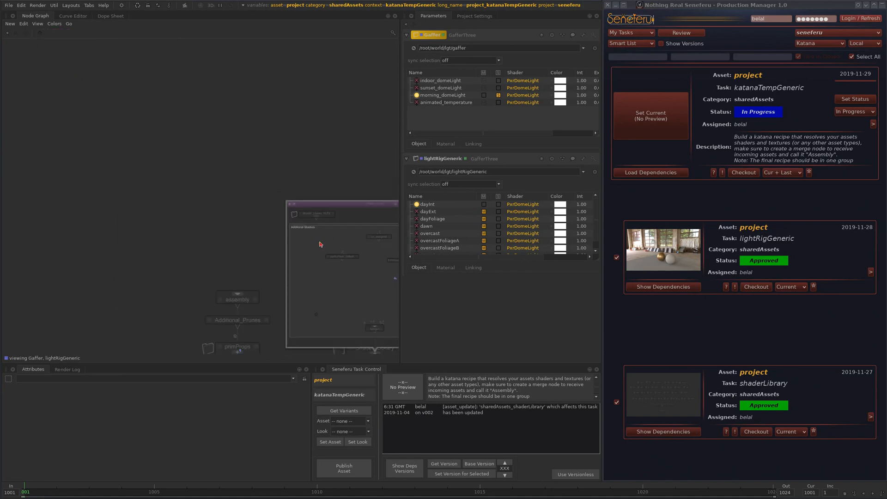
Move the lightRigGeneric node down the graph to the area beside the Gaffer node above the Render group
middle_click_drag(356, 274, 169, 128)
mouse_move(367, 251)
middle_mouse_down()
mouse_move(360, 222)
mouse_move(305, 170)
middle_mouse_up()
left_click_drag(325, 126, 324, 285)
middle_click_drag(346, 218, 297, 196)
scroll(296, 158, "down", 5)
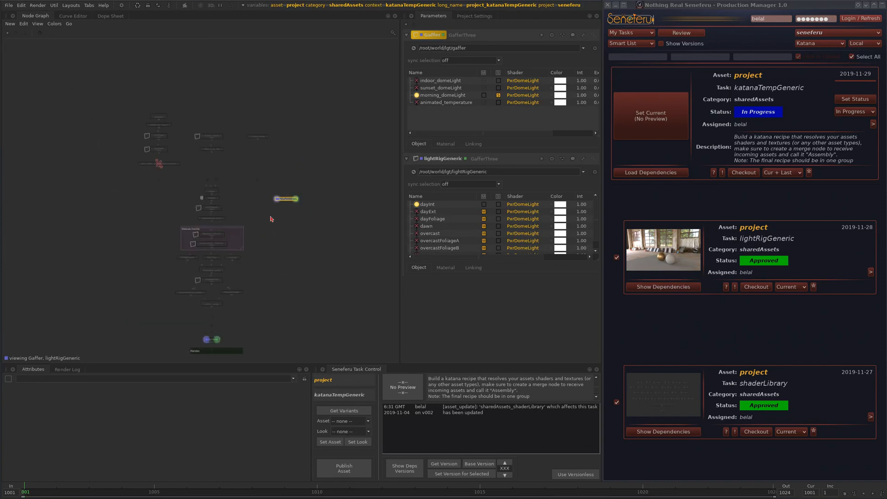
middle_click_drag(259, 265, 252, 129)
scroll(252, 129, "up", 3)
middle_click_drag(298, 37, 287, 148)
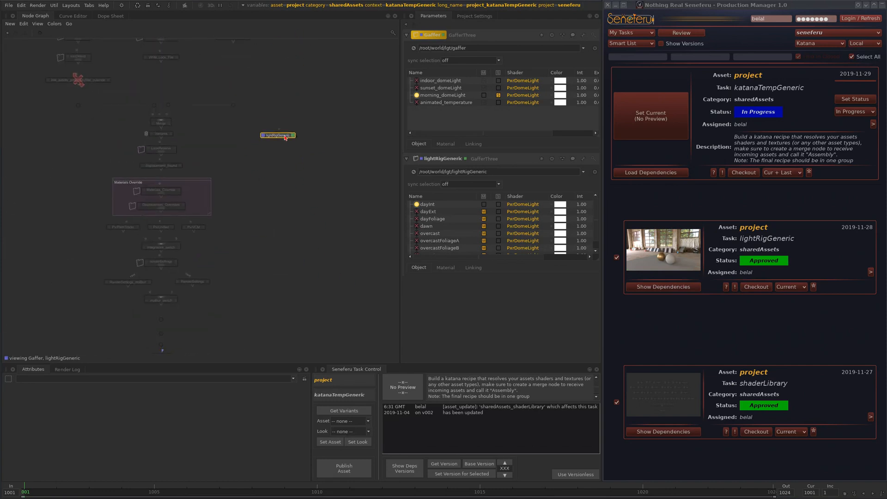
left_click_drag(285, 138, 261, 330)
middle_click_drag(266, 256, 302, 75)
scroll(259, 172, "up", 4)
middle_click_drag(182, 201, 238, 178)
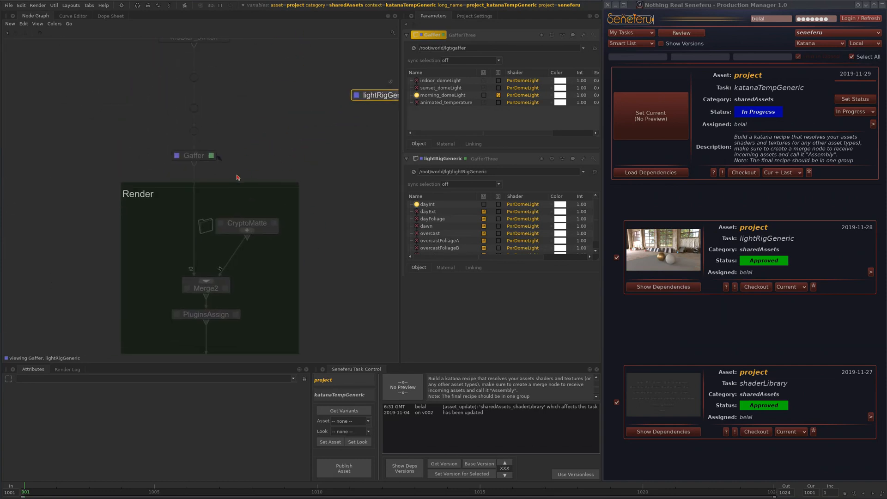
Delete the template's Gaffer node and insert lightRigGeneric in its place on the connection above the Render group
left_click_drag(196, 155, 267, 143)
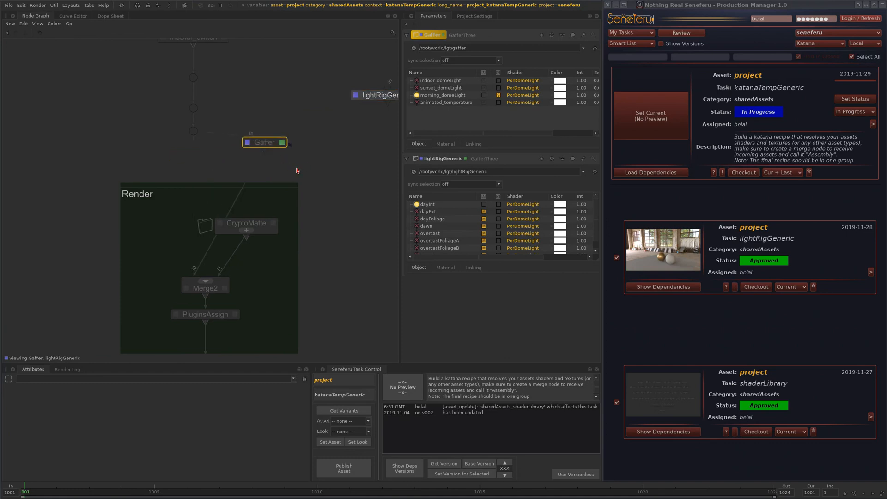
key("Delete")
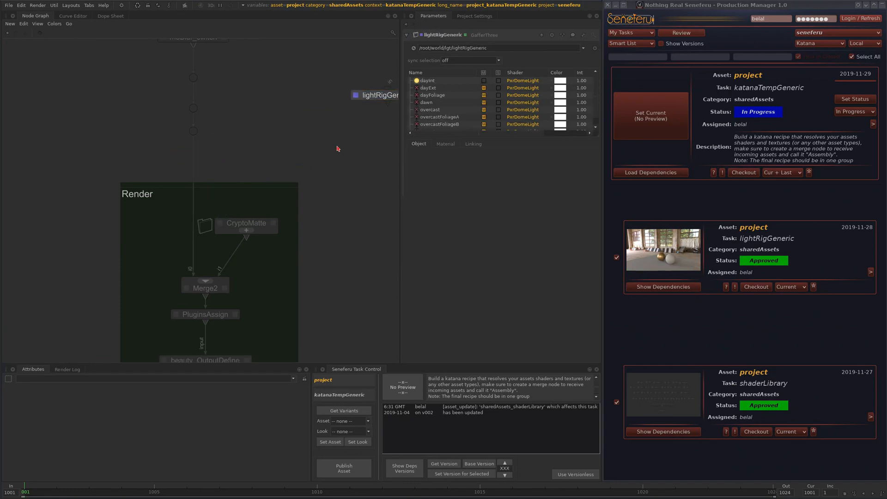
left_click_drag(380, 99, 189, 168)
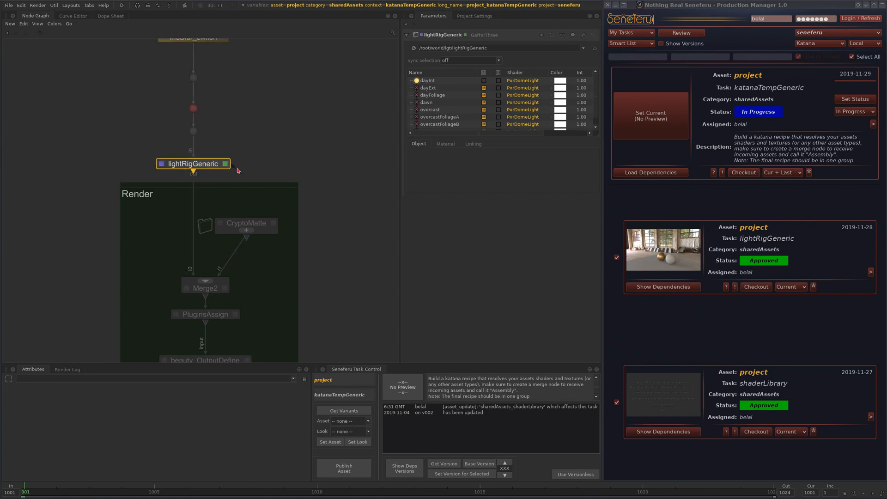
Review the dependency list in lightRigGeneric_deps.txt, from the shaderLibrary task info down to the last asset entry, and close the file
scroll(332, 153, "down", 2)
scroll(264, 161, "down", 4)
middle_click_drag(305, 90, 296, 162)
left_click(295, 192)
middle_click_drag(282, 261, 282, 202)
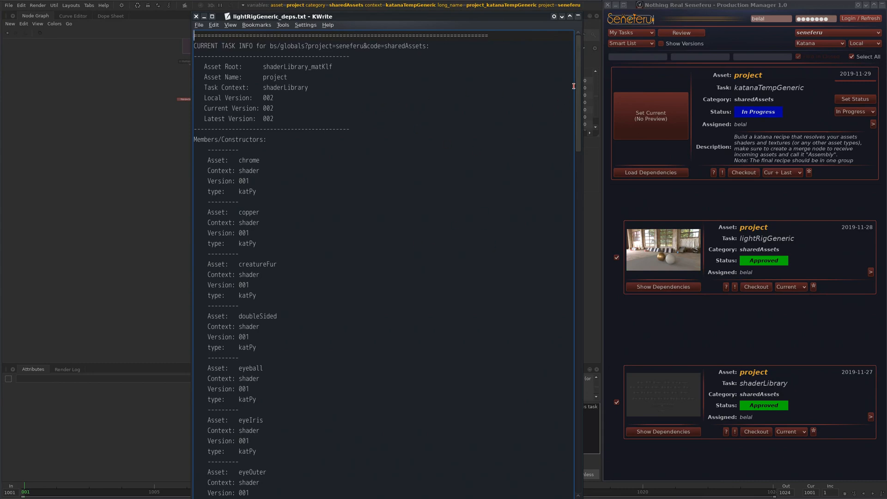
left_click_drag(578, 87, 552, 454)
left_click_drag(469, 17, 438, 47)
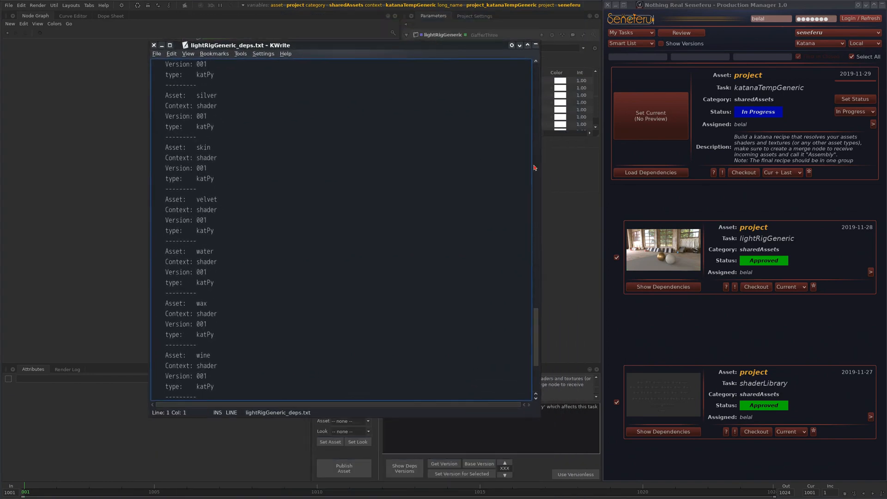
left_click_drag(536, 342, 535, 366)
left_click_drag(248, 361, 163, 168)
left_click_drag(534, 361, 501, 91)
left_click_drag(232, 147, 124, 90)
left_click(241, 175)
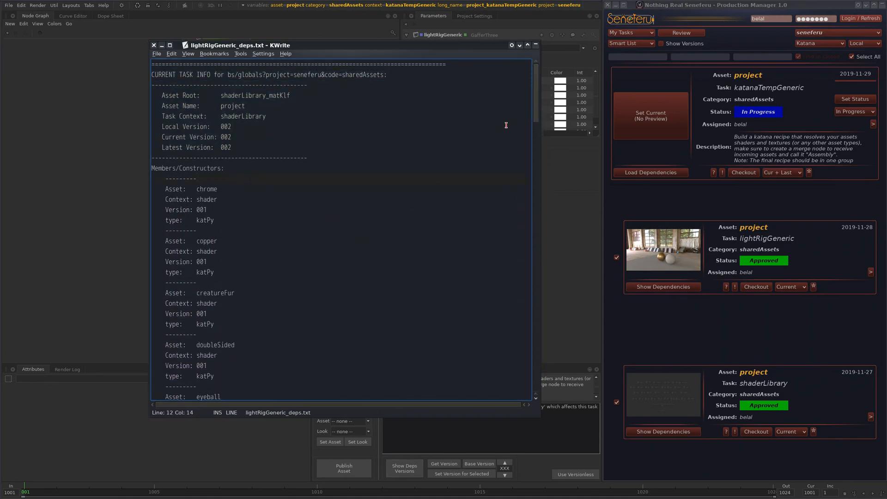
left_click_drag(535, 108, 532, 384)
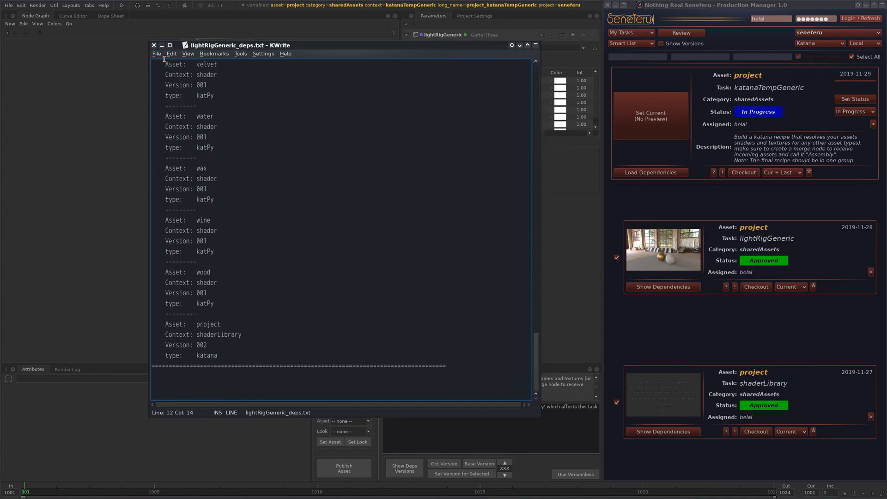
left_click(154, 45)
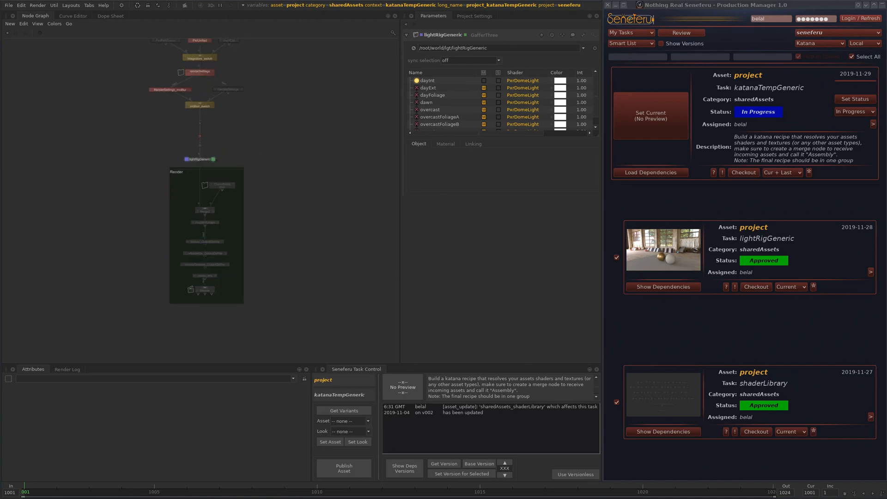
Publish katanaTempGeneric with a capture of the whole node graph as preview, no additional files, an initial-version comment, and the task status set to Review
scroll(254, 180, "up", 3)
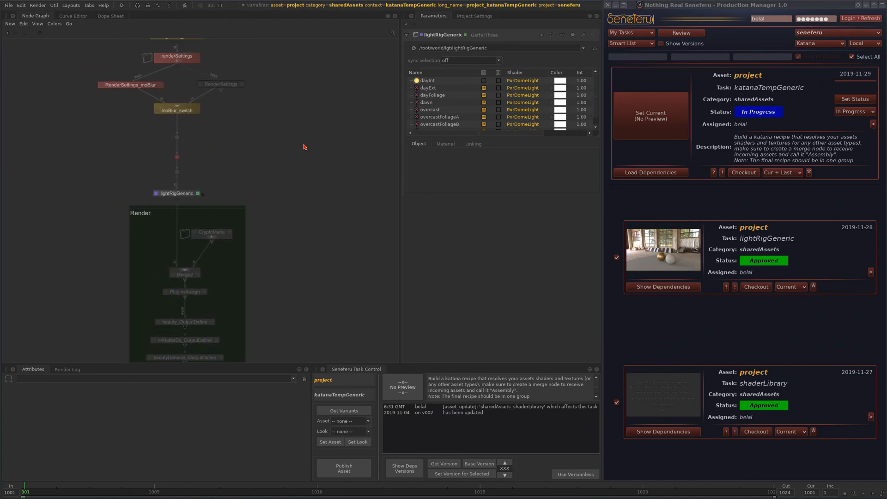
scroll(275, 128, "down", 5)
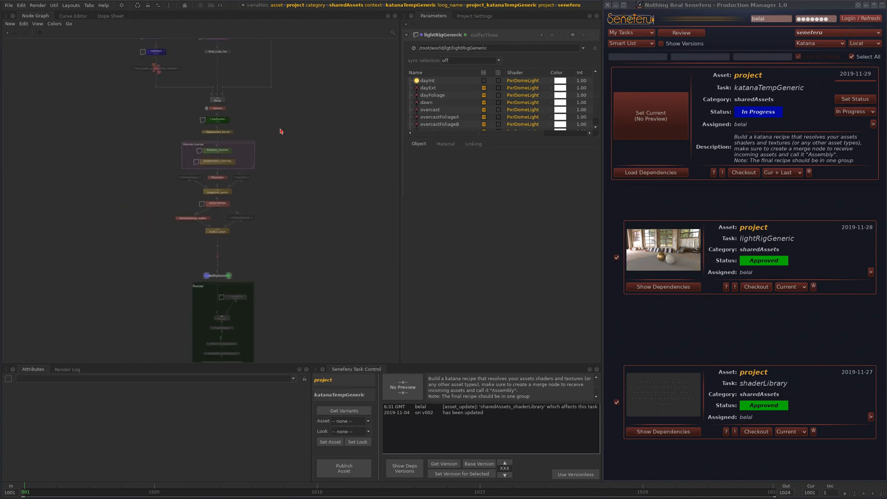
middle_click_drag(282, 52, 274, 166)
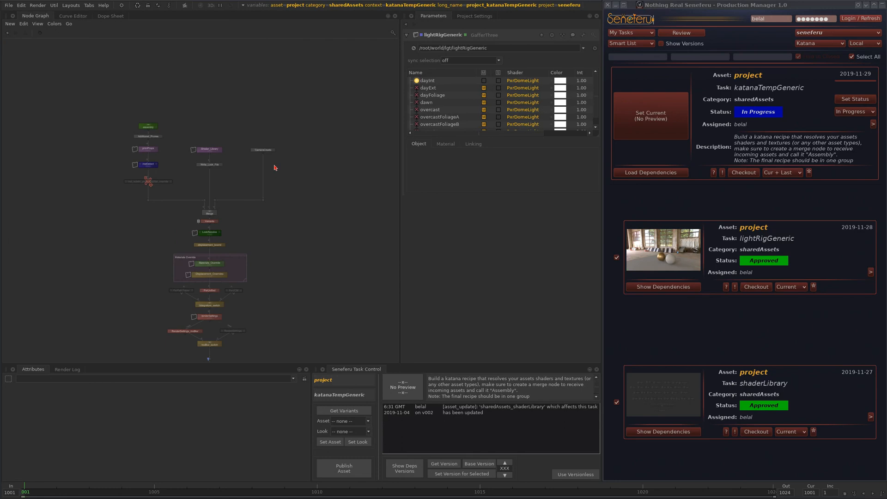
left_click(154, 127)
key("a")
middle_click_drag(316, 245, 273, 146)
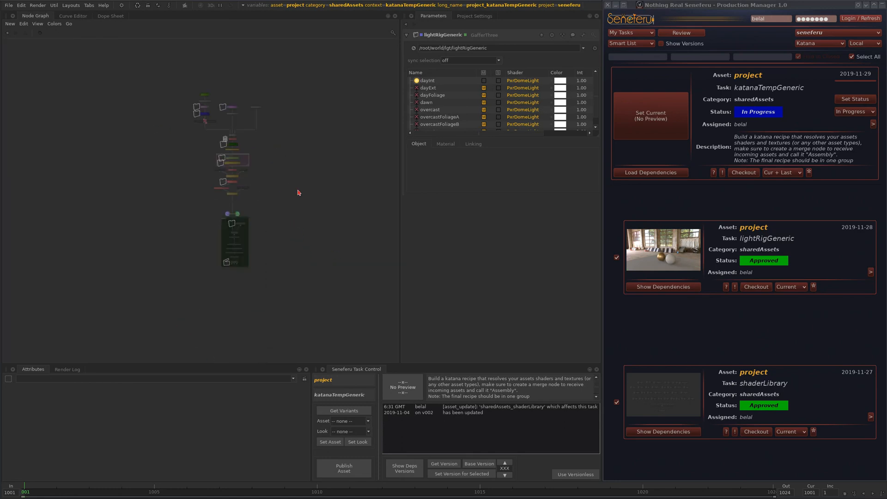
scroll(297, 191, "down", 2)
middle_click_drag(317, 210, 280, 203)
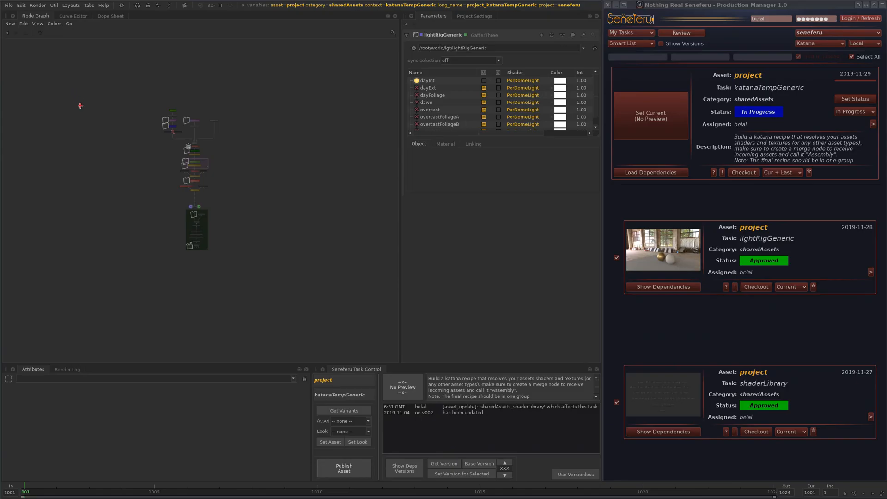
left_click_drag(67, 99, 307, 245)
double_click(254, 211)
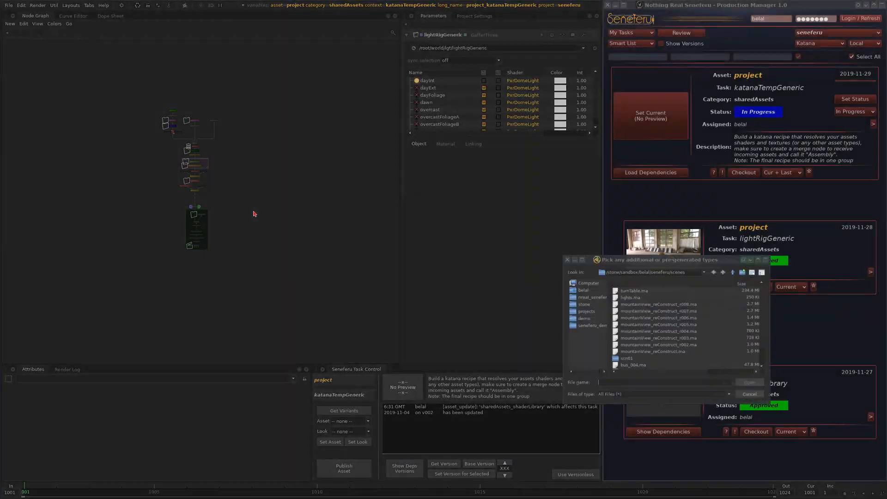
left_click(754, 399)
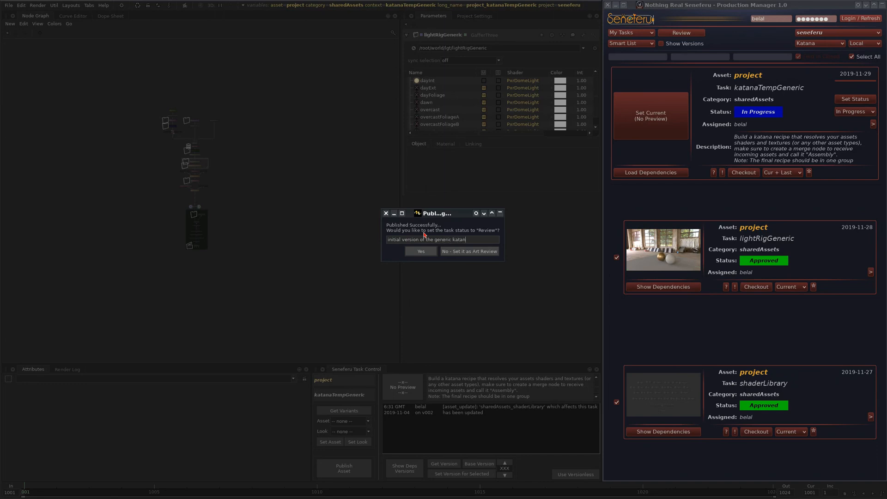
key("Return")
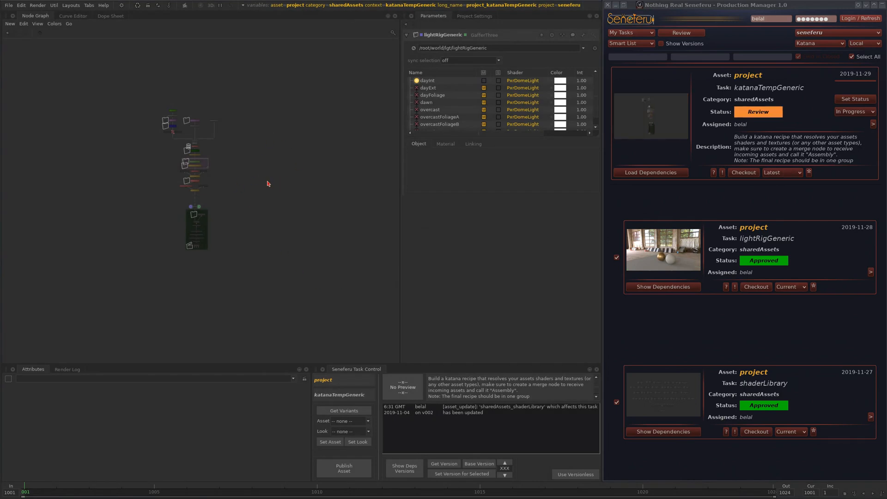
Collapse the open Shader_Library group above Write_Look_File back into its node
scroll(261, 203, "up", 8)
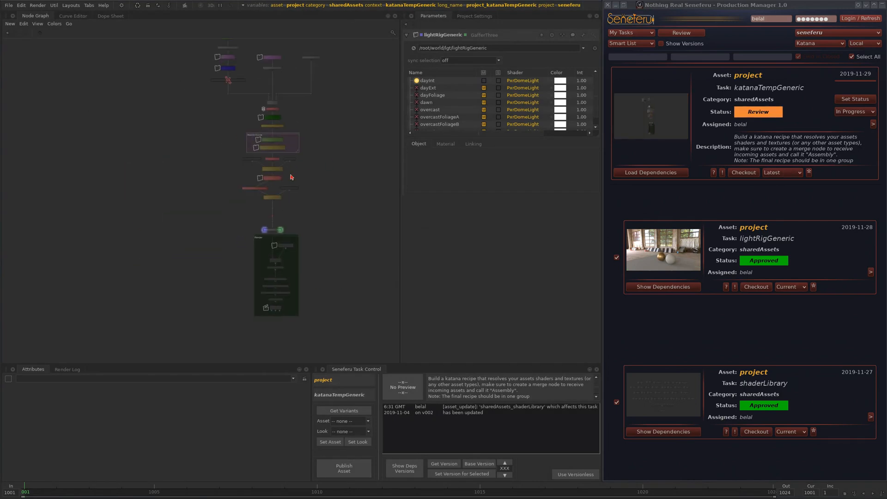
scroll(336, 159, "up", 6)
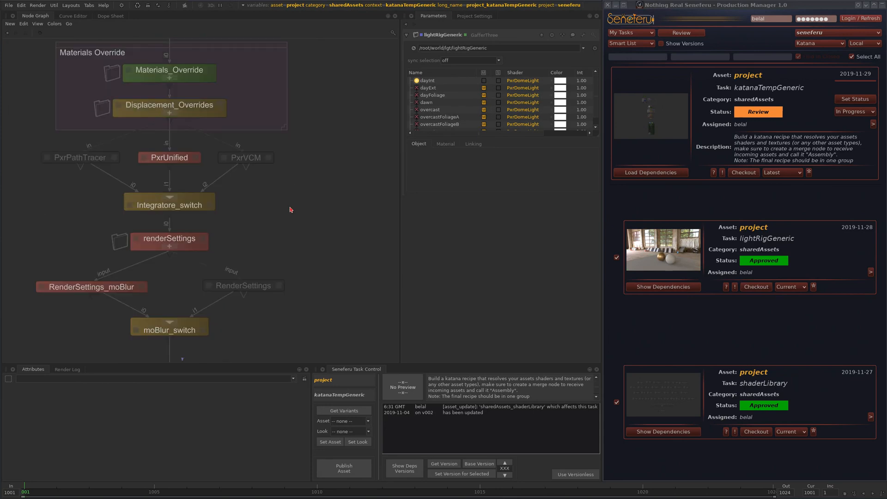
scroll(273, 241, "down", 6)
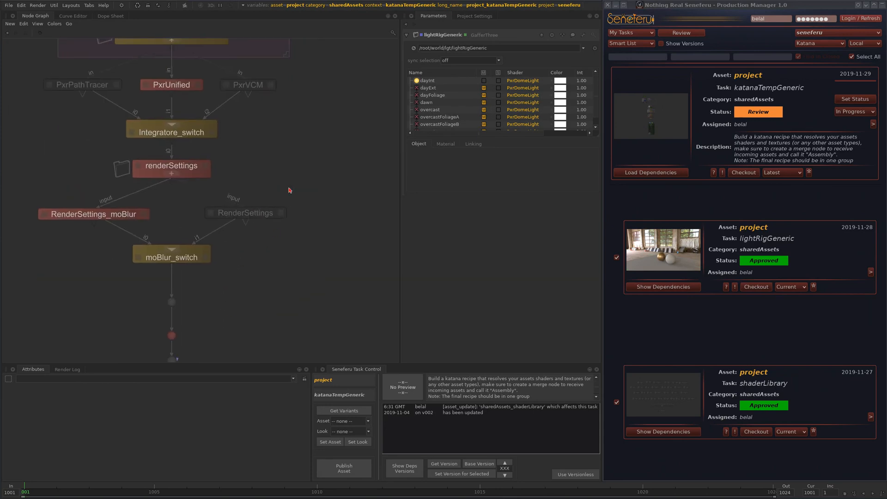
middle_click_drag(262, 99, 251, 291)
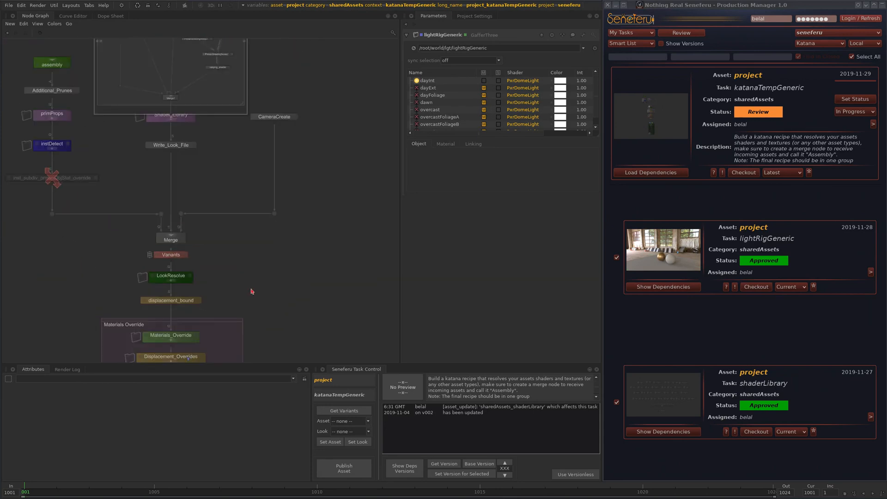
mouse_move(267, 173)
middle_mouse_down()
mouse_move(264, 292)
mouse_move(253, 241)
middle_mouse_up()
scroll(260, 281, "down", 2)
scroll(227, 195, "up", 6)
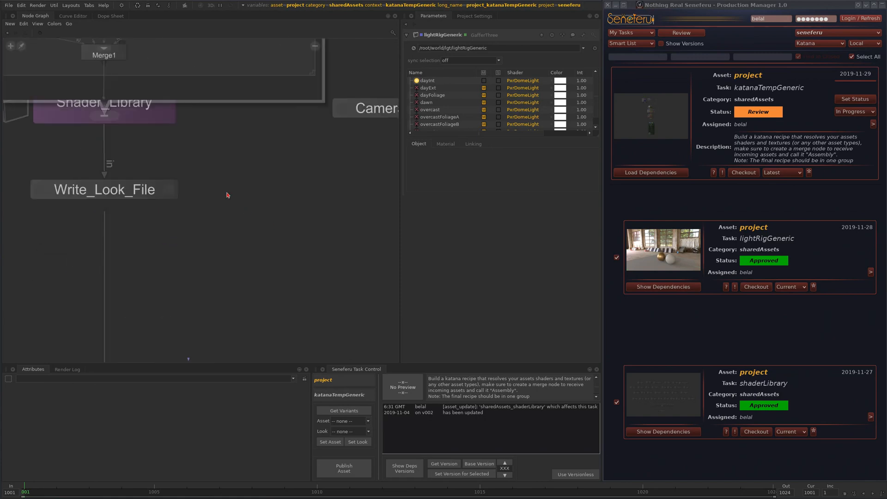
middle_click_drag(235, 111, 260, 290)
scroll(261, 277, "down", 3)
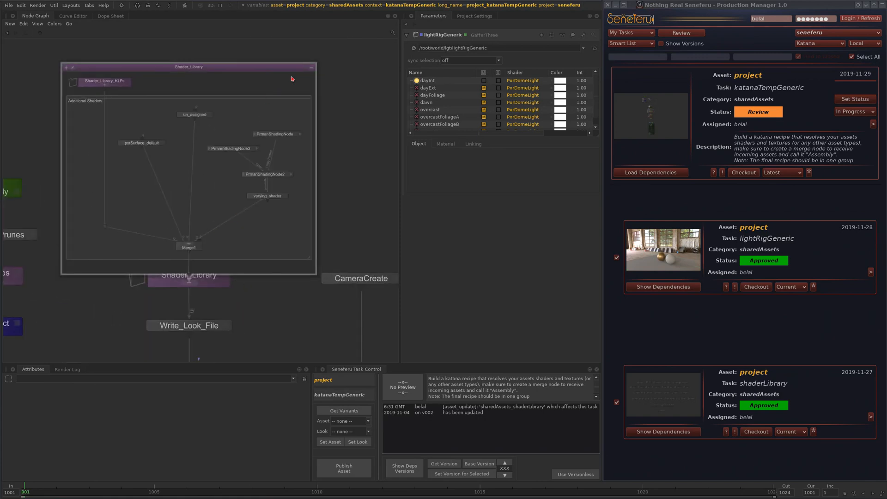
left_click(311, 67)
Examine the branch below the assembly node, including the instDetect and primProps groups and its path into Merge
scroll(246, 277, "down", 4)
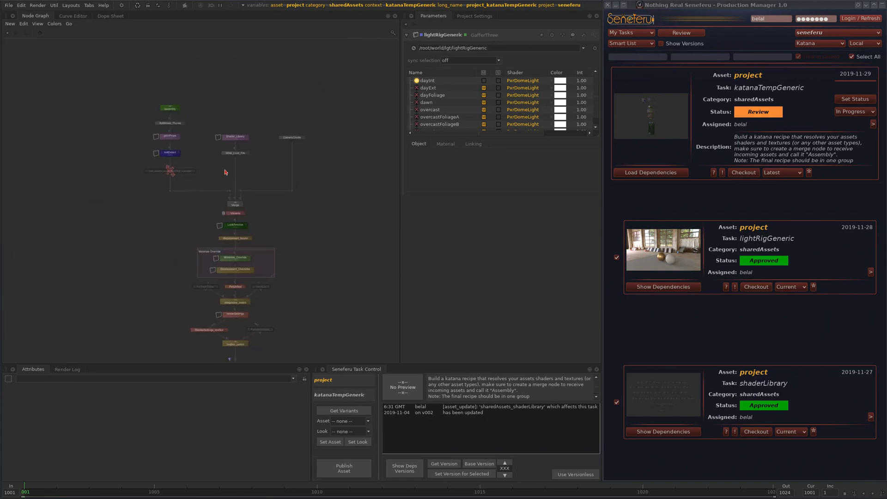
scroll(249, 198, "up", 1)
middle_click_drag(243, 210, 257, 167)
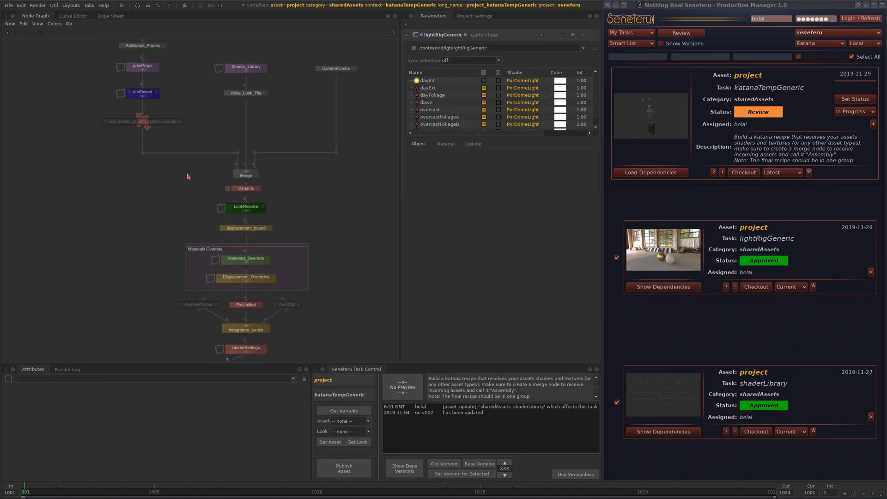
middle_click_drag(188, 176, 153, 271)
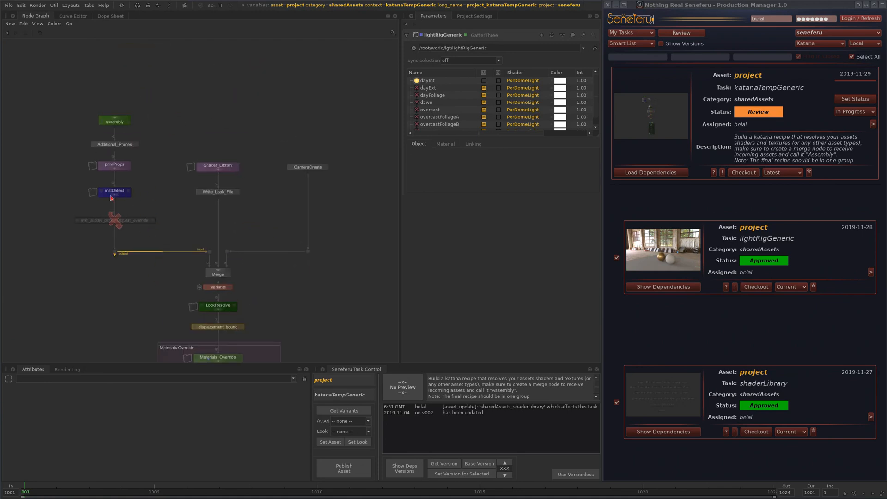
scroll(112, 198, "up", 4)
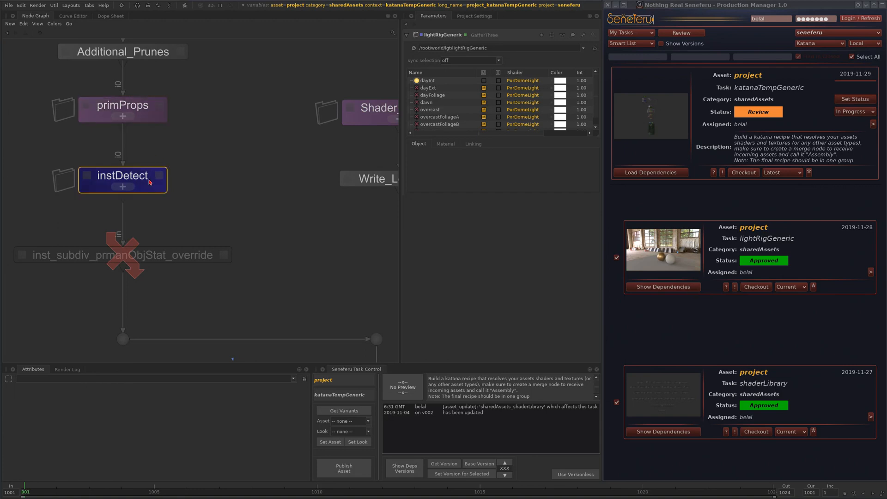
left_click(148, 115)
scroll(245, 183, "down", 4)
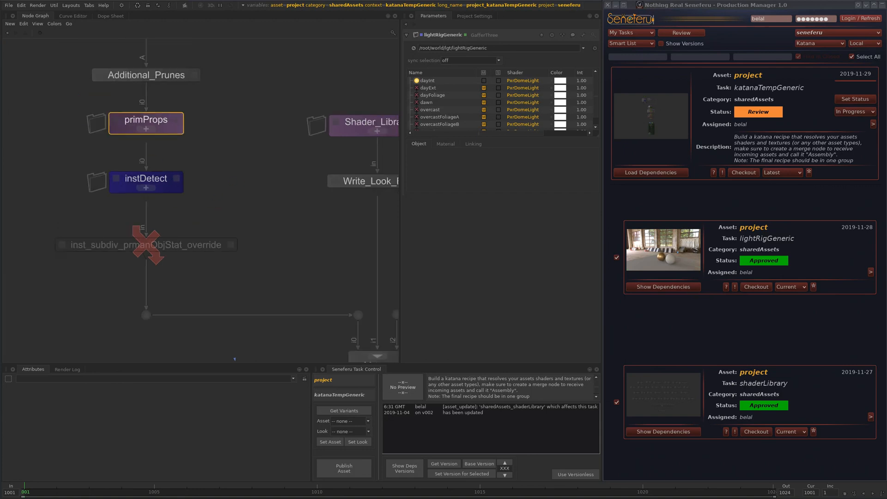
Inspect the main chain from lightRigGeneric back up through renderSettings and the integrator switch to the LookResolve group below Merge
middle_click_drag(317, 344, 229, 215)
middle_click_drag(278, 335, 280, 156)
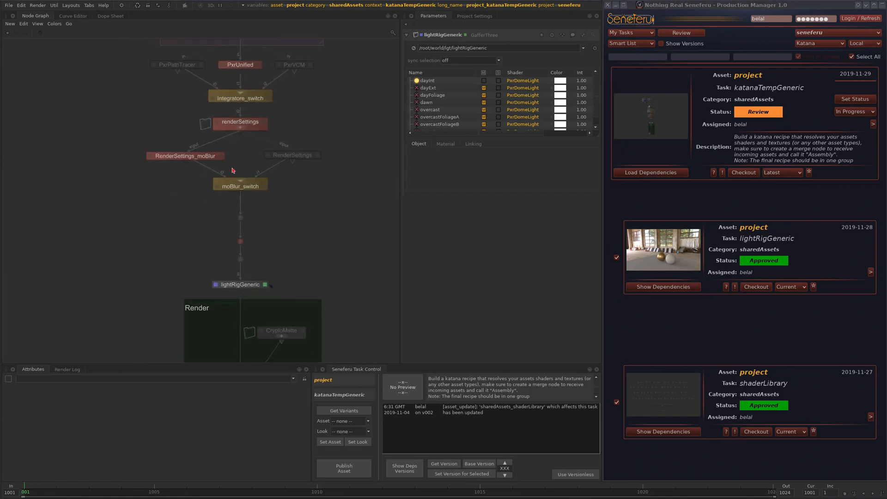
scroll(238, 175, "up", 4)
middle_click_drag(264, 85, 244, 212)
left_click(251, 165)
middle_click_drag(251, 165, 249, 284)
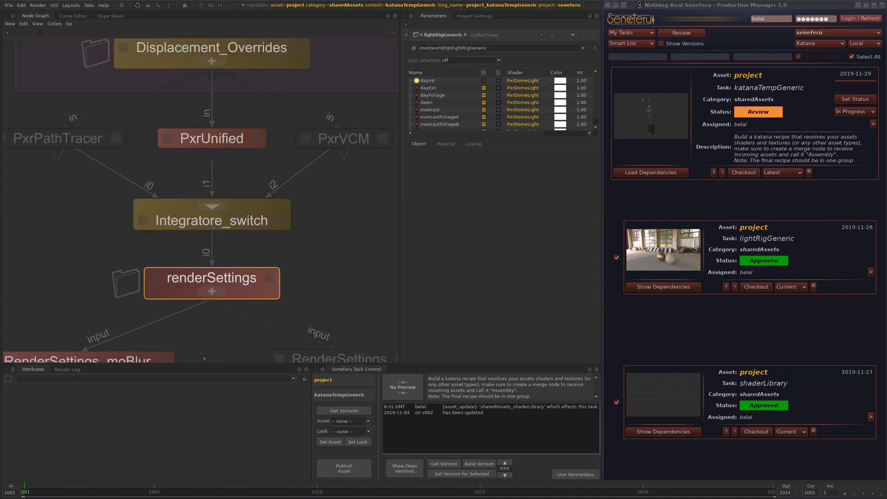
middle_click_drag(280, 78, 280, 189)
middle_click_drag(252, 103, 253, 228)
middle_click_drag(239, 86, 231, 190)
left_click(236, 155)
middle_click_drag(273, 106, 265, 219)
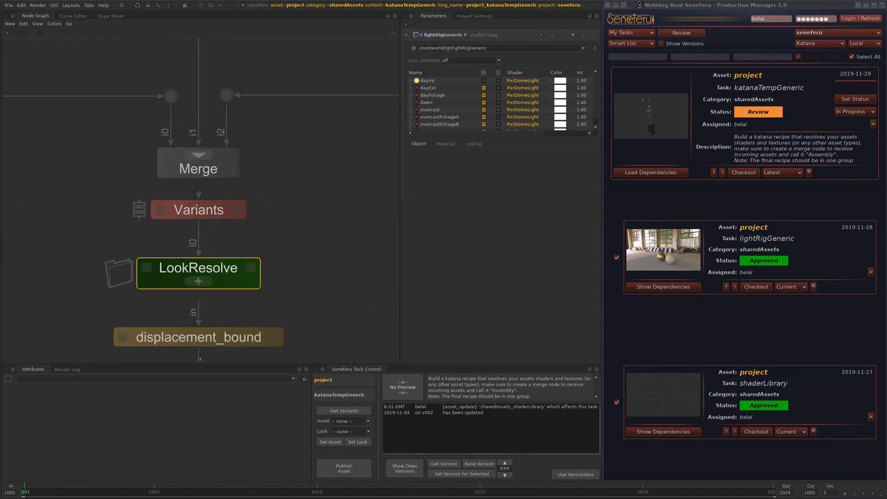
Return to the assembly branch and inspect the instDetect group and the primProps group above it
scroll(296, 217, "down", 2)
middle_click_drag(104, 41, 192, 231)
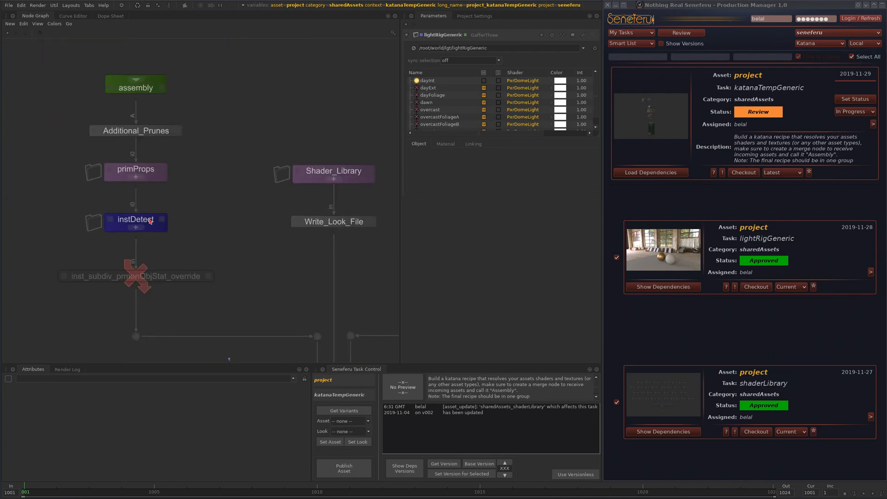
left_click(150, 221)
scroll(130, 233, "up", 3)
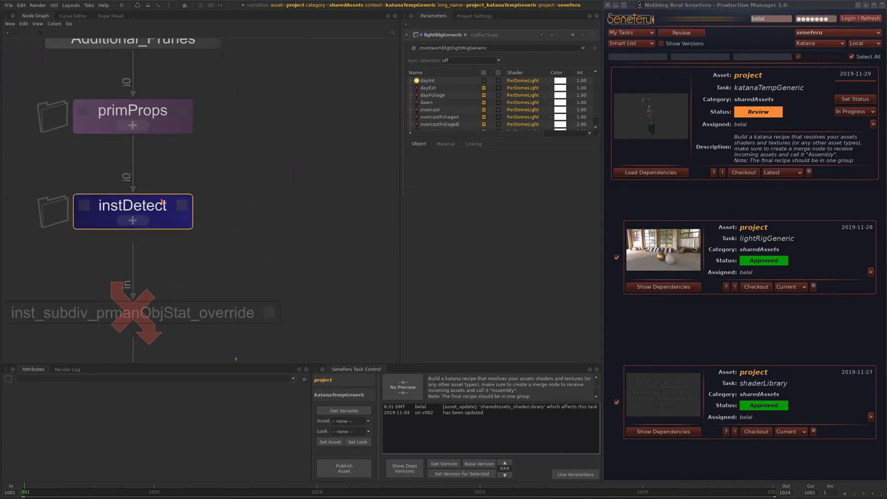
left_click(164, 112)
middle_click_drag(163, 101, 176, 198)
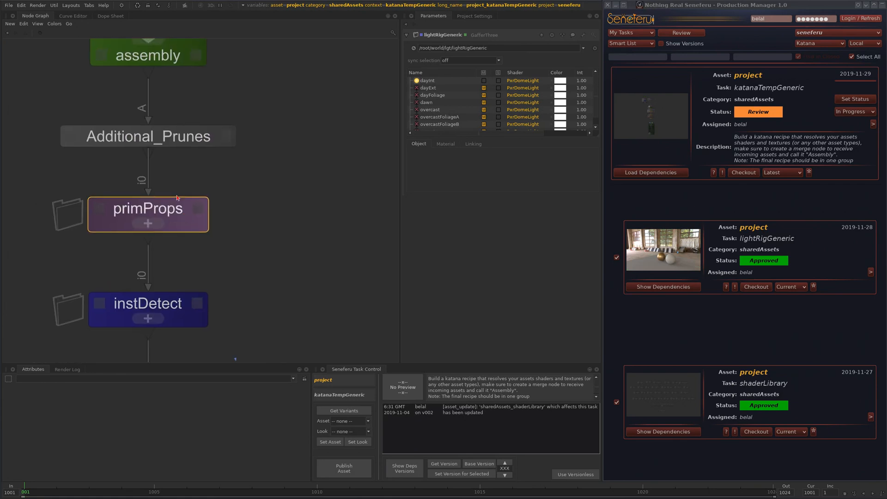
scroll(311, 256, "down", 3)
scroll(288, 218, "up", 4)
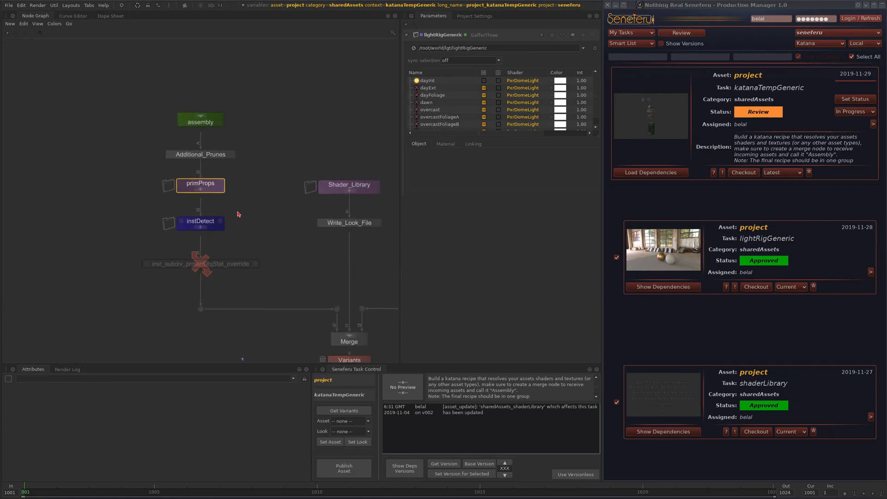
Expand the primProps group in place to view its internal node chain, and reposition the expanded group slightly
middle_click_drag(313, 257, 255, 166)
scroll(317, 231, "down", 5)
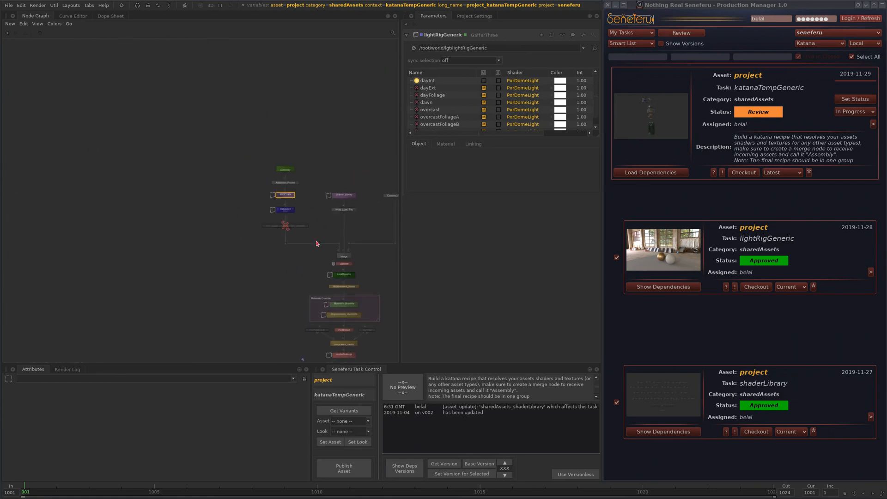
middle_click_drag(318, 244, 179, 178)
scroll(175, 134, "up", 6)
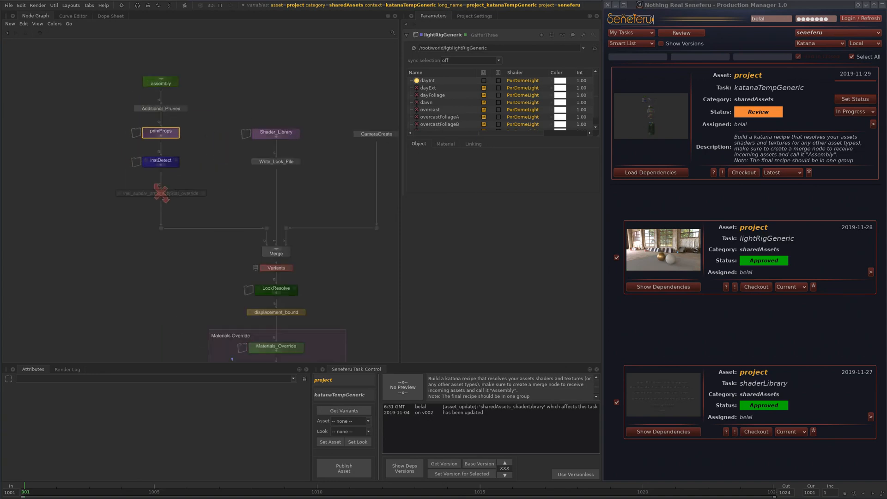
left_click(178, 129)
scroll(253, 172, "down", 2)
middle_click_drag(242, 129, 233, 231)
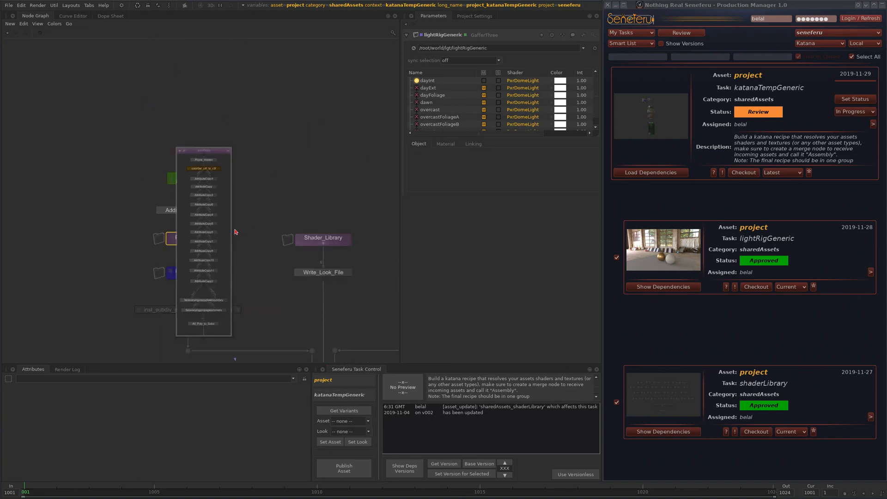
left_click_drag(204, 152, 192, 145)
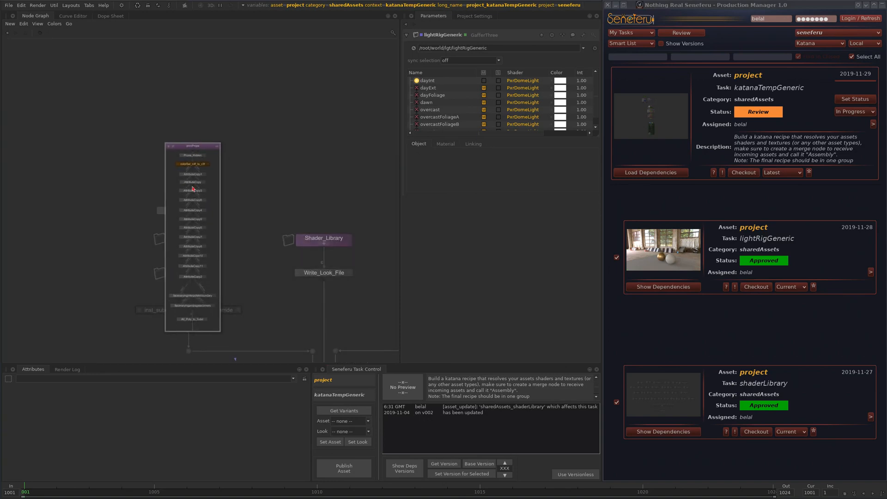
Examine the upper chain inside the primProps group, from Prune_Hidden and colorSet_c4f_to_c3f through the AttributeCopy nodes
scroll(192, 186, "up", 6)
scroll(255, 202, "down", 5)
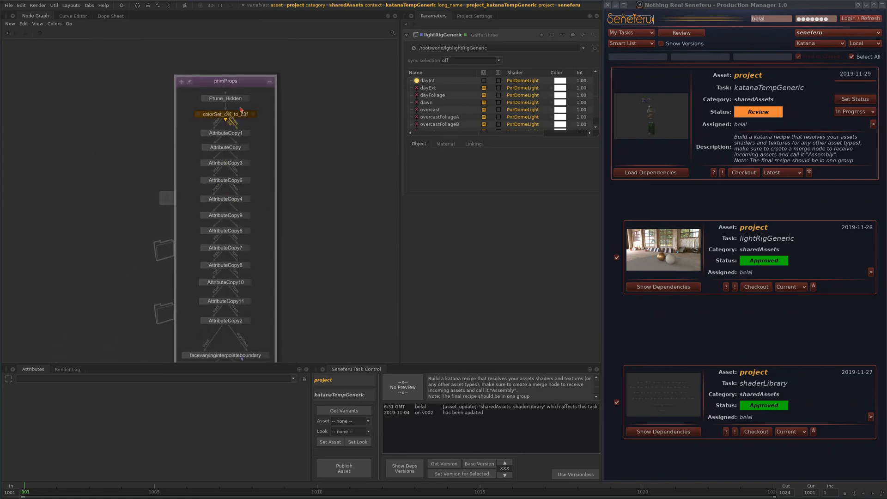
scroll(233, 208, "down", 4)
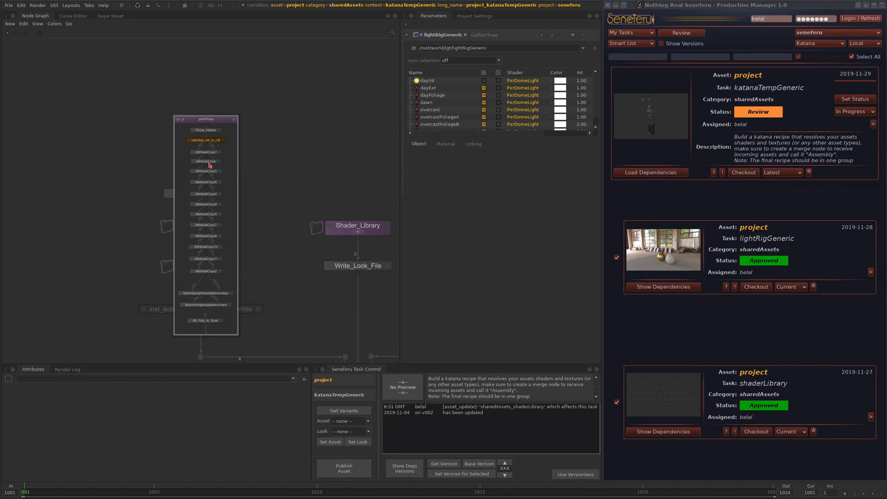
scroll(219, 189, "up", 3)
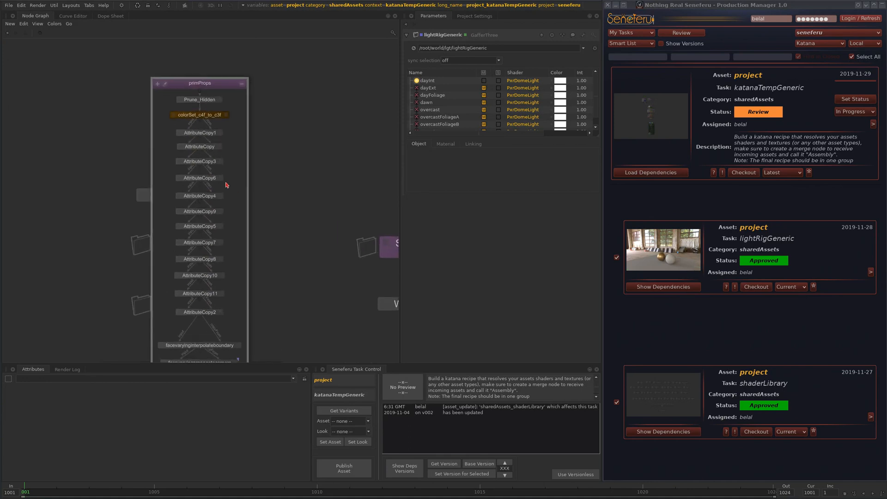
scroll(255, 195, "up", 3)
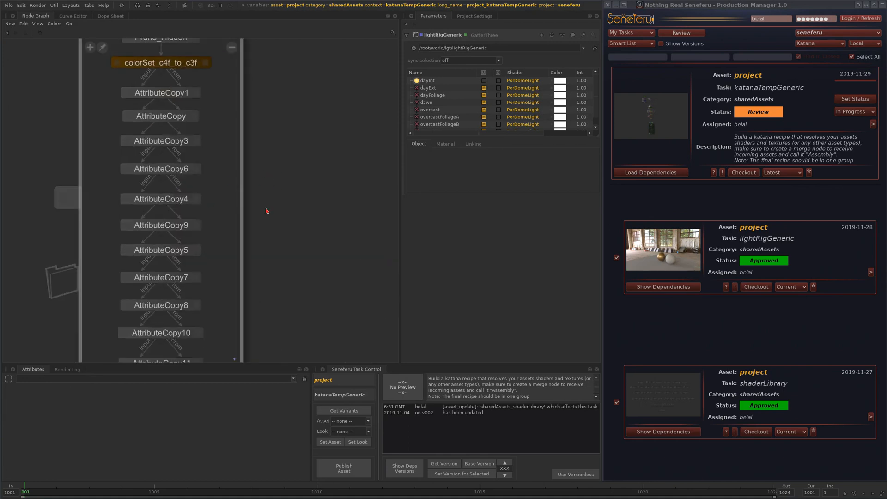
scroll(268, 211, "down", 2)
middle_click_drag(217, 203, 207, 164)
scroll(215, 86, "up", 3)
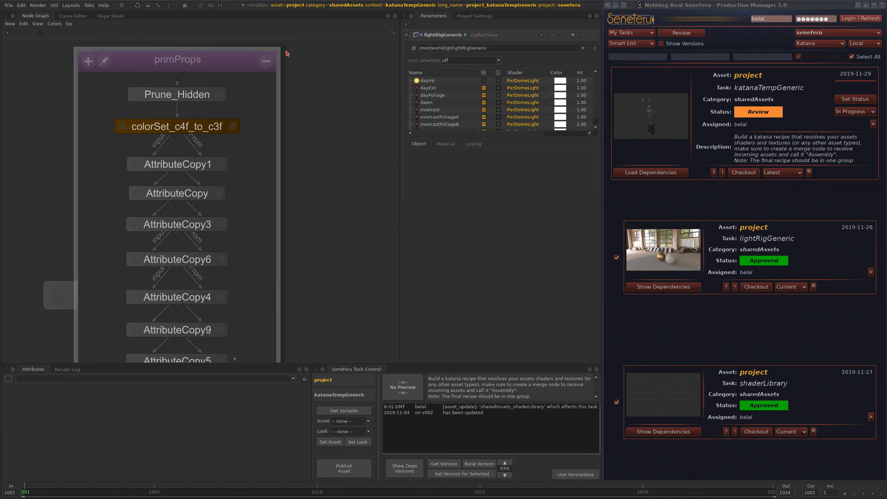
scroll(272, 83, "down", 4)
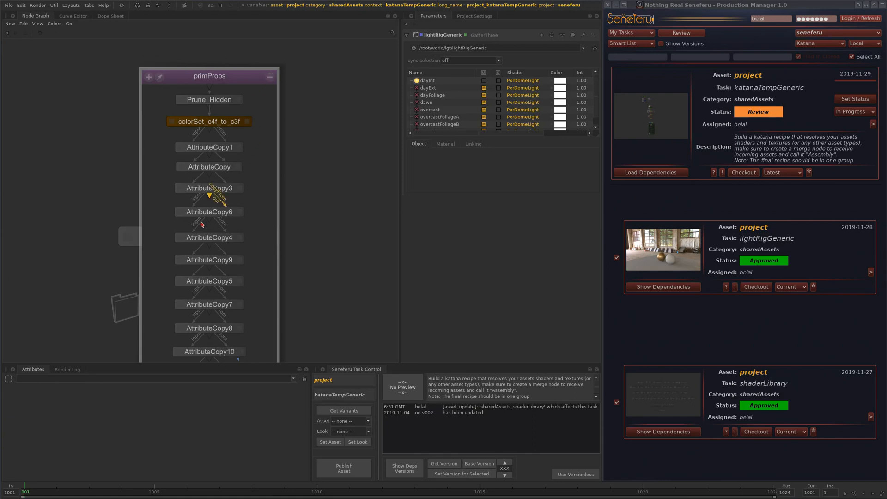
mouse_move(246, 248)
middle_mouse_down()
mouse_move(240, 112)
mouse_move(233, 250)
middle_mouse_up()
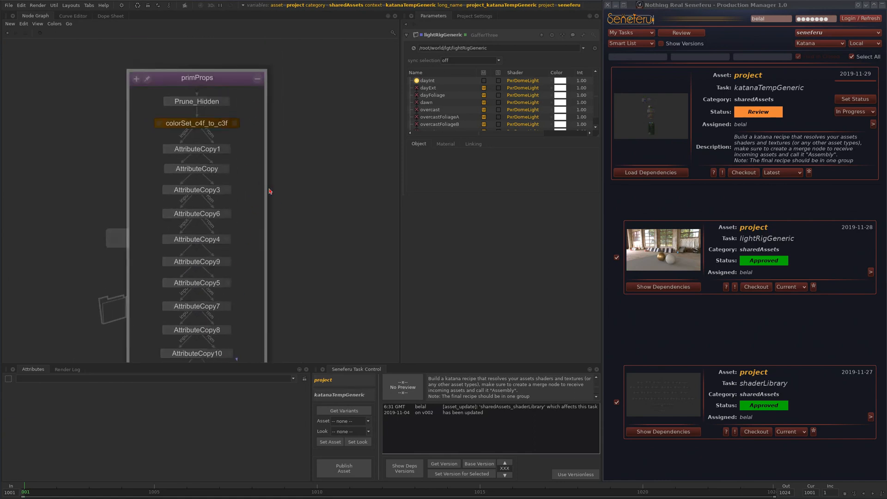
Inspect the rest of the primProps chain down to the facevarying nodes and All_Poly_to_Subd, and return to the group header
middle_click_drag(263, 347, 265, 194)
middle_click_drag(223, 345, 214, 282)
middle_click_drag(214, 247, 212, 287)
mouse_move(234, 260)
middle_mouse_down()
mouse_move(223, 218)
mouse_move(221, 262)
middle_mouse_up()
scroll(226, 200, "down", 2)
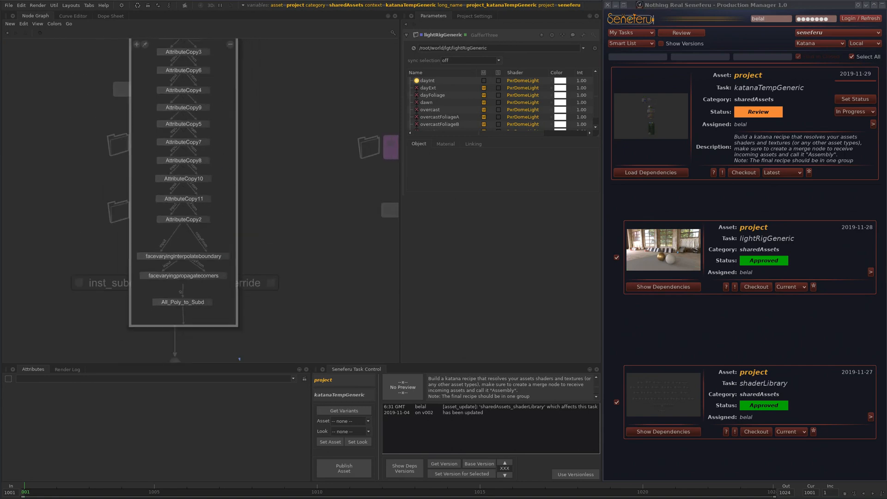
scroll(226, 171, "up", 5)
scroll(224, 151, "down", 5)
middle_click_drag(241, 50, 232, 179)
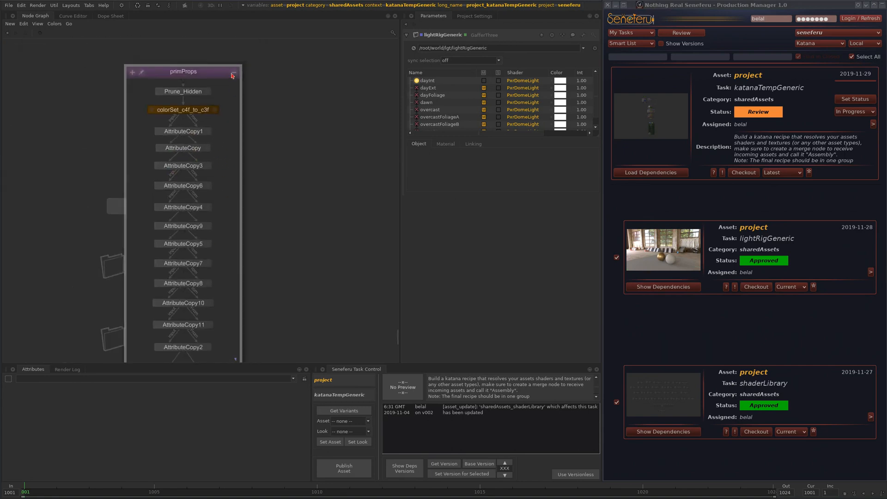
Collapse the primProps group, expand instDetect in place to view its instance nodes, and reposition the expanded group
left_click(232, 73)
middle_click_drag(205, 343, 199, 202)
left_click(171, 205)
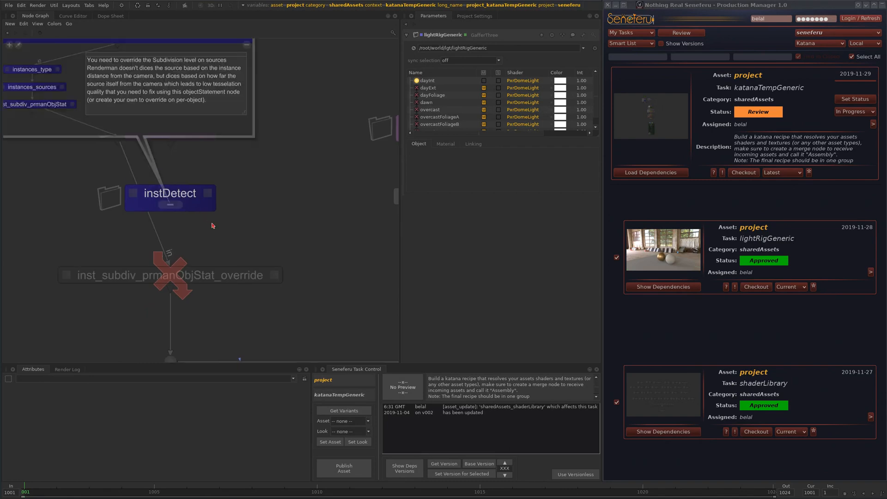
middle_click_drag(186, 126, 259, 203)
left_click_drag(259, 169, 319, 222)
Collapse the instDetect group and view the branch from it through inst_subdiv_prmanObjStat_override toward Merge
middle_click_drag(331, 277, 289, 148)
scroll(290, 147, "down", 2)
left_click(333, 109)
middle_click_drag(320, 283, 275, 206)
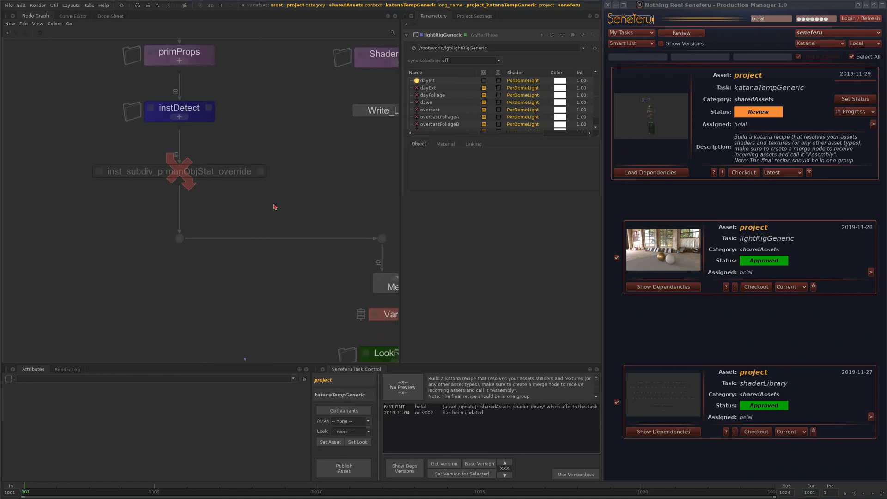
Expand the LookResolve group below Merge to view its material and texture resolving nodes, and collapse it again
scroll(278, 273, "down", 4)
middle_click_drag(311, 308, 208, 179)
scroll(235, 183, "up", 5)
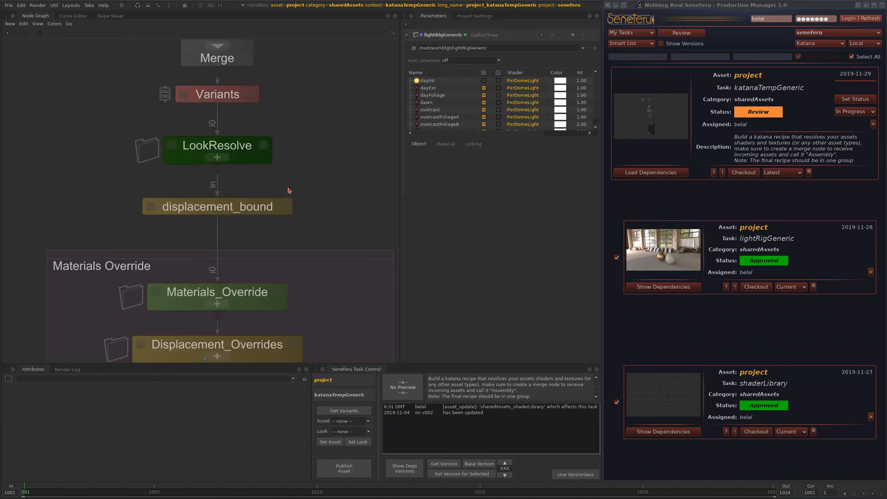
left_click(223, 159)
scroll(301, 198, "down", 3)
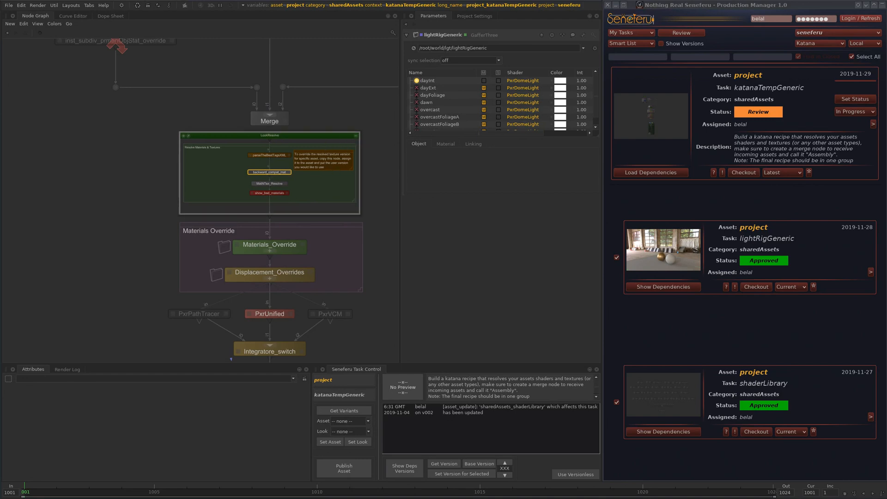
middle_click_drag(327, 162, 251, 186)
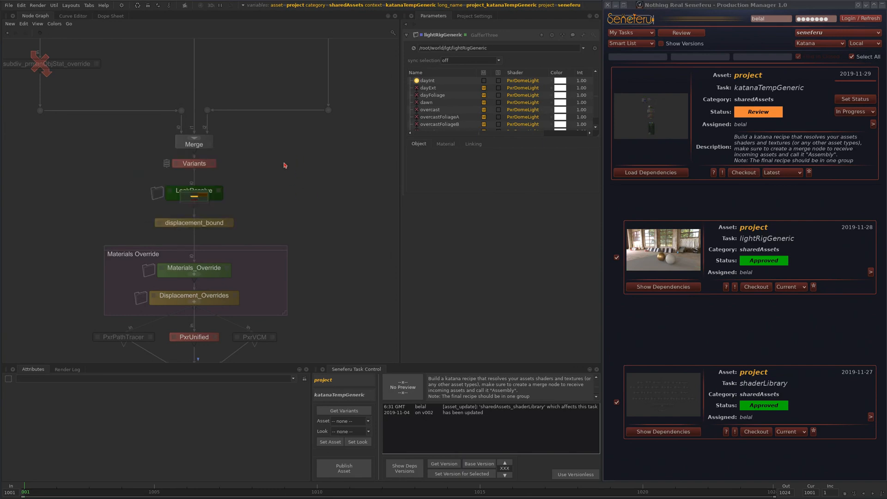
Inspect the Materials Override section, the three Pxr integrators and Integratore_switch, down to renderSettings and moBlur_switch
middle_click_drag(296, 306, 278, 136)
scroll(273, 253, "down", 3)
scroll(251, 164, "up", 6)
scroll(314, 258, "down", 4)
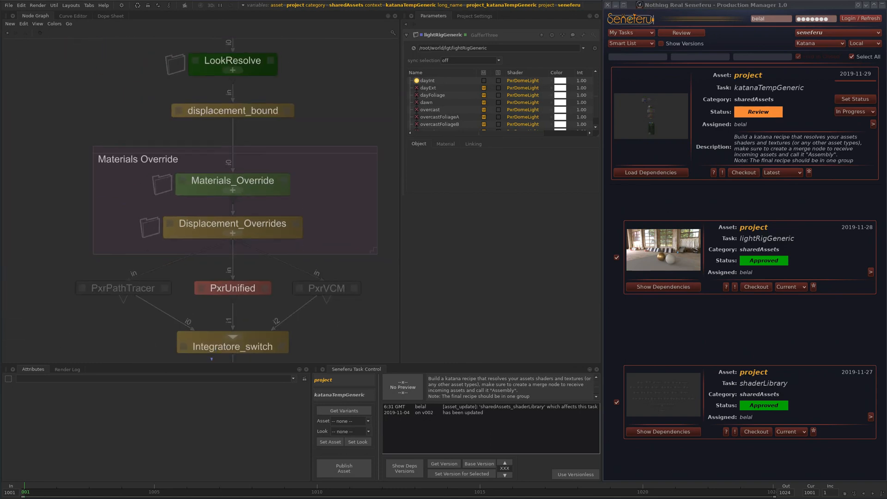
middle_click_drag(250, 197, 222, 138)
scroll(259, 222, "down", 3)
middle_click_drag(277, 223, 276, 82)
scroll(257, 176, "up", 5)
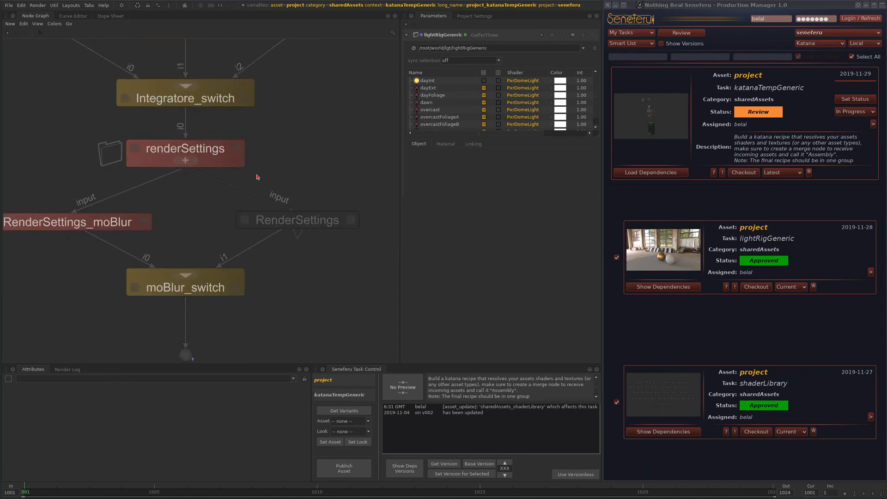
Expand the renderSettings group to view its Renderman RIS and Channels Define nodes, reposition it slightly, and collapse it
left_click(185, 161)
scroll(277, 185, "down", 2)
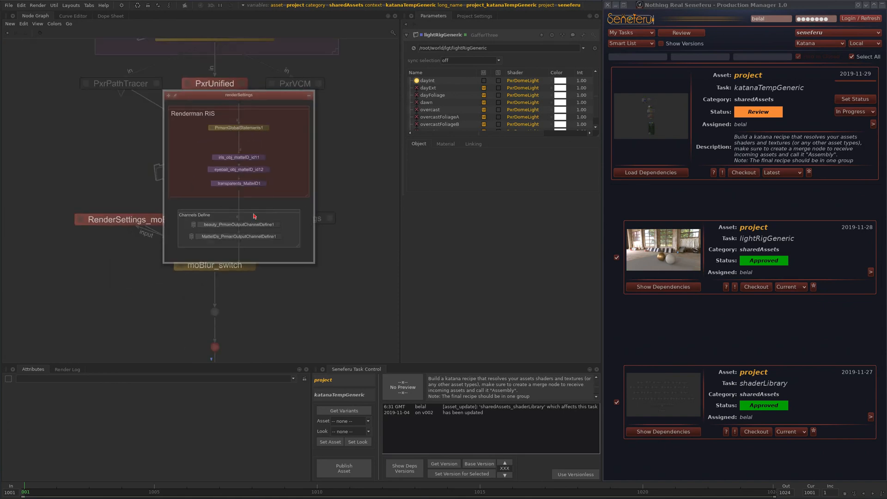
left_click_drag(275, 106, 253, 96)
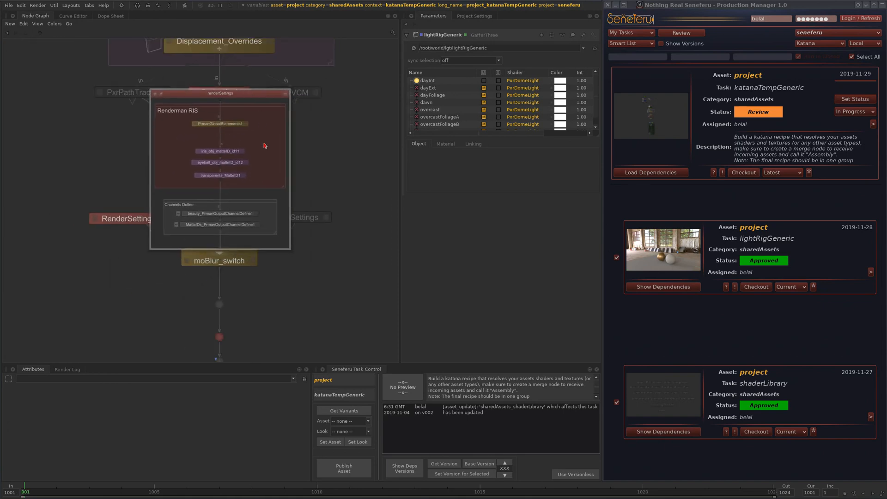
scroll(287, 214, "down", 3)
scroll(283, 214, "down", 2)
mouse_move(283, 213)
middle_mouse_down()
mouse_move(272, 182)
mouse_move(272, 201)
middle_mouse_up()
scroll(276, 187, "up", 5)
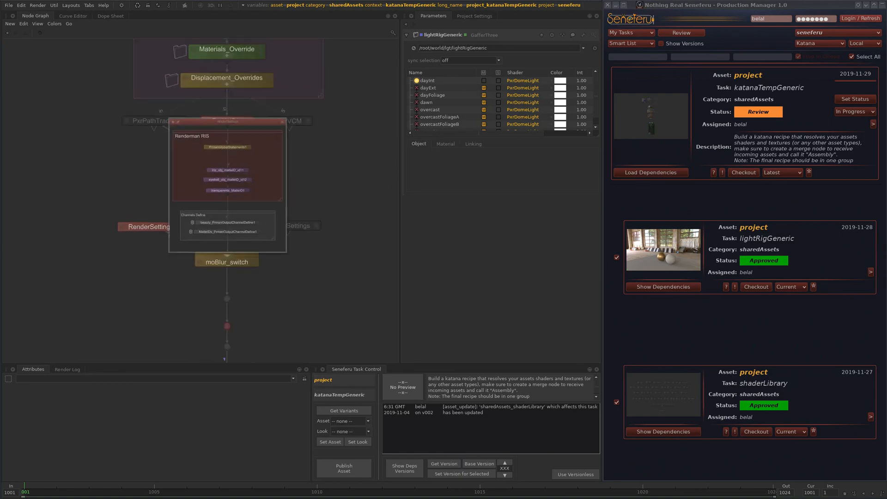
left_click(288, 109)
scroll(306, 262, "down", 4)
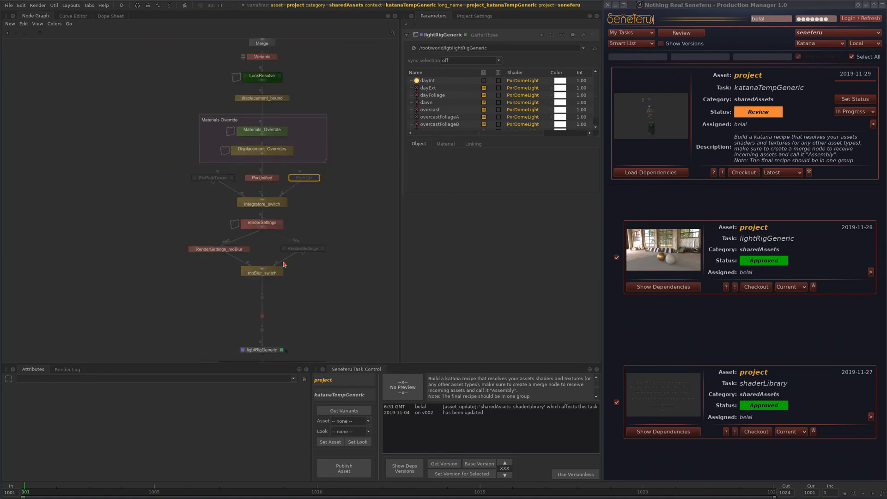
Examine the integrator and motion-blur switch branches around renderSettings and the chain continuing to lightRigGeneric
middle_click_drag(282, 253, 238, 121)
scroll(233, 159, "up", 5)
middle_click_drag(235, 169, 233, 295)
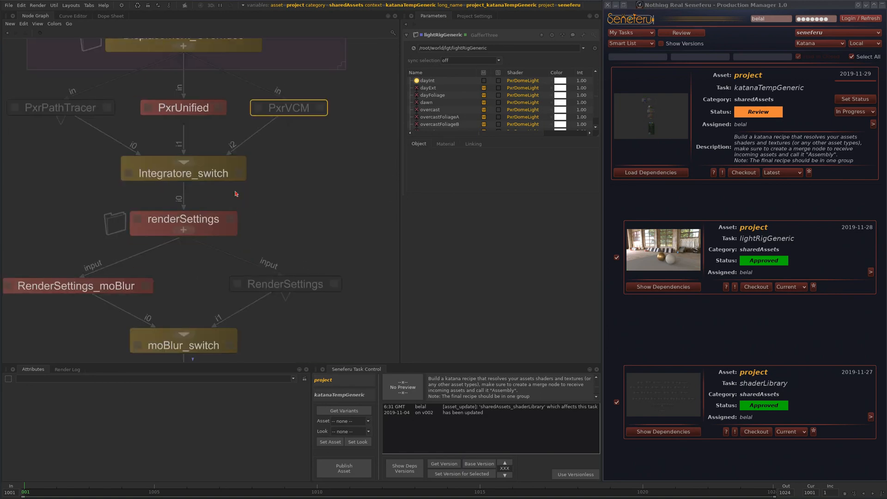
scroll(235, 194, "down", 1)
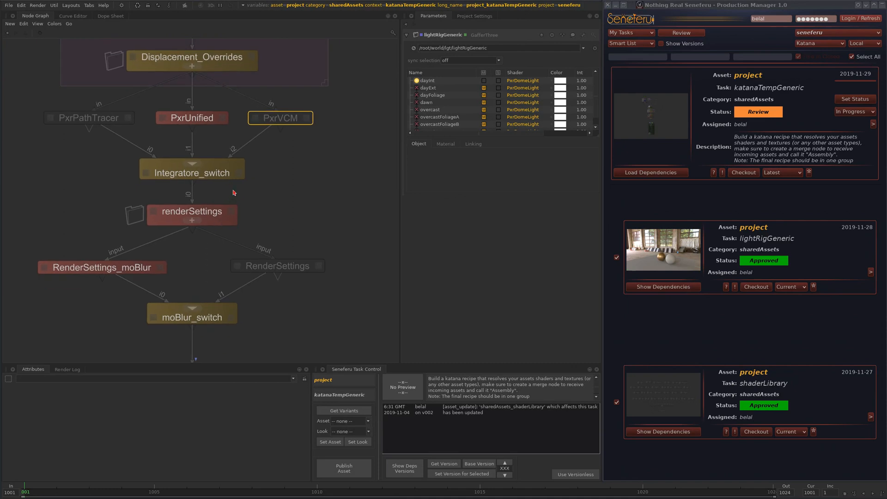
scroll(238, 194, "down", 3)
mouse_move(236, 163)
middle_mouse_down()
mouse_move(235, 273)
mouse_move(241, 170)
middle_mouse_up()
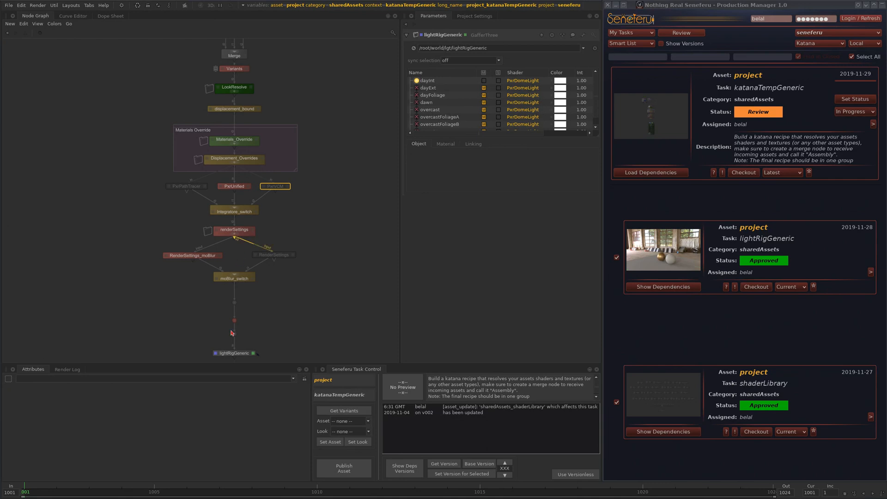
scroll(227, 260, "up", 4)
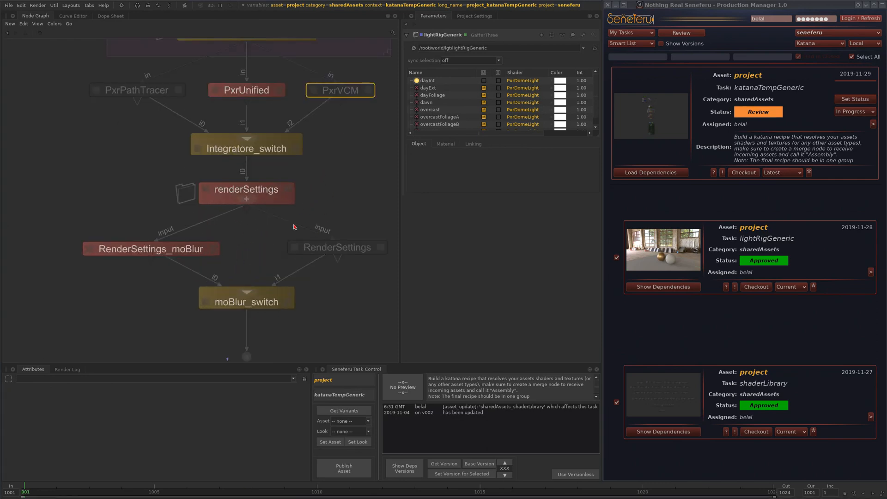
scroll(318, 227, "down", 4)
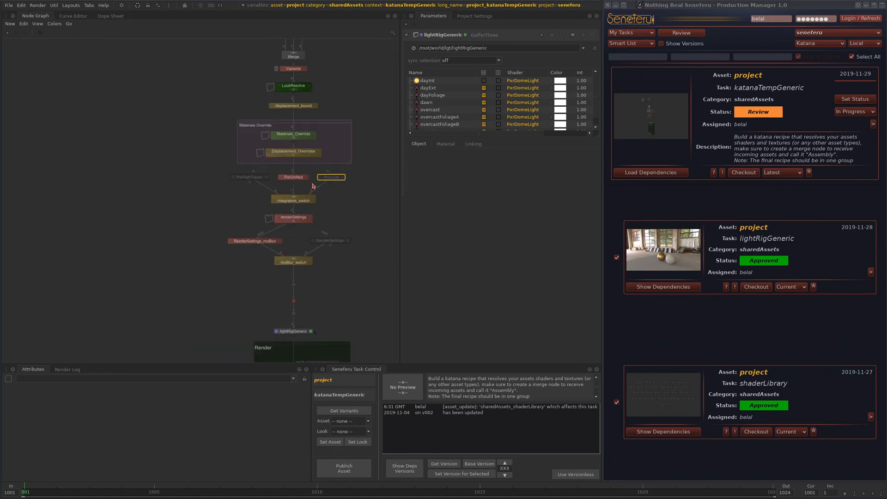
middle_click_drag(312, 184, 304, 167)
scroll(285, 177, "up", 4)
middle_click_drag(303, 246, 329, 85)
middle_click_drag(314, 231, 299, 193)
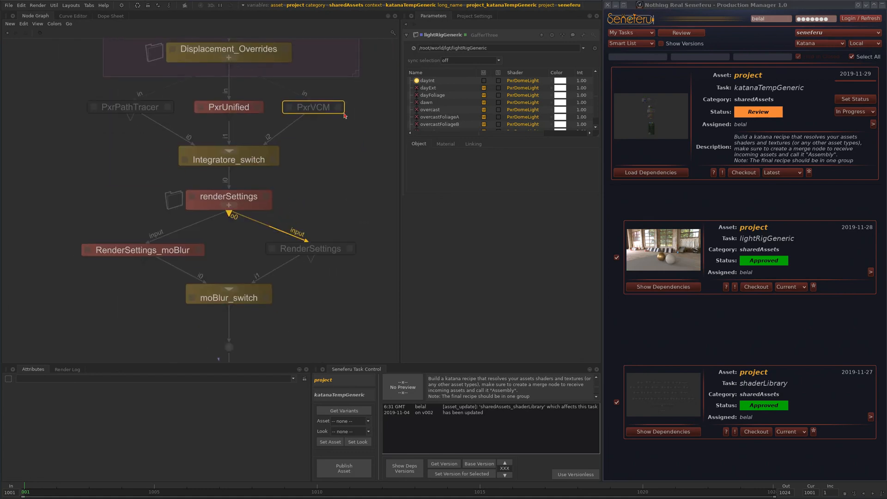
Look over the whole graph down to the Render section, and select the renderSettings group
scroll(307, 178, "down", 3)
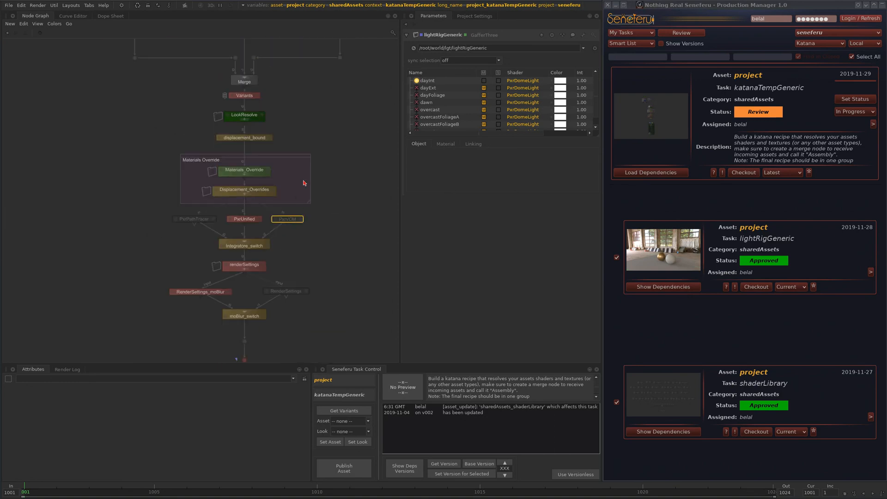
scroll(305, 183, "down", 4)
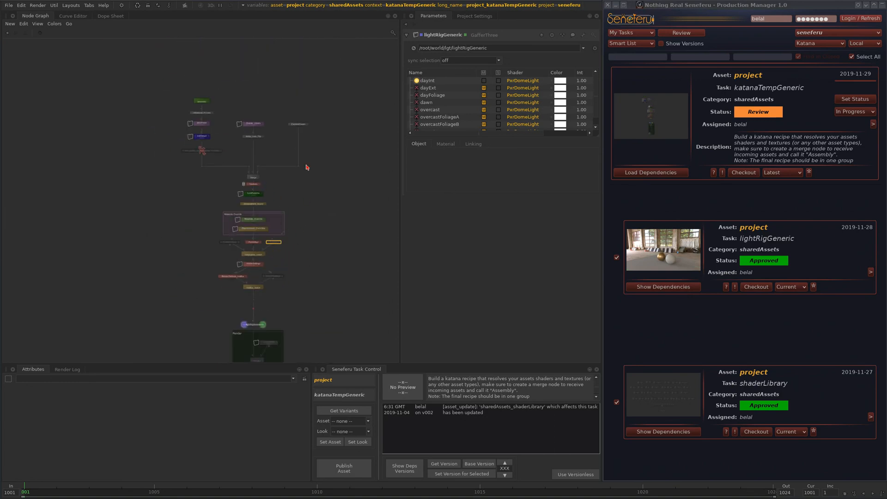
scroll(266, 240, "up", 5)
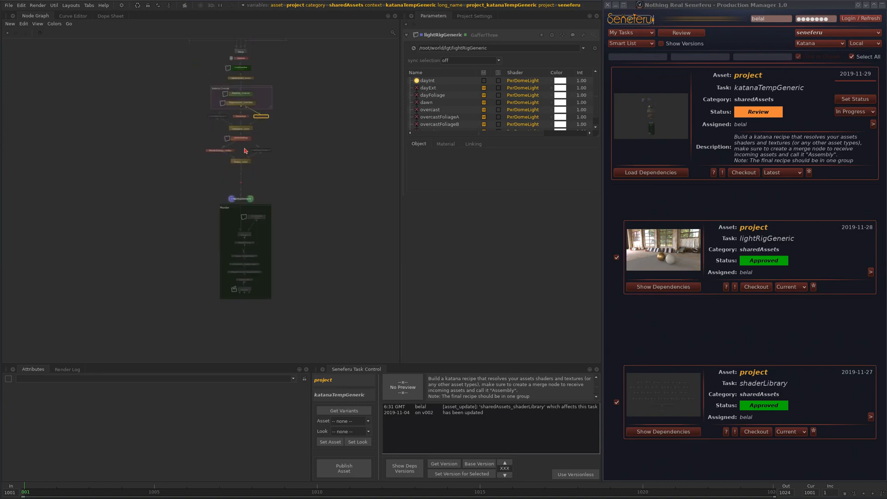
left_click(260, 189)
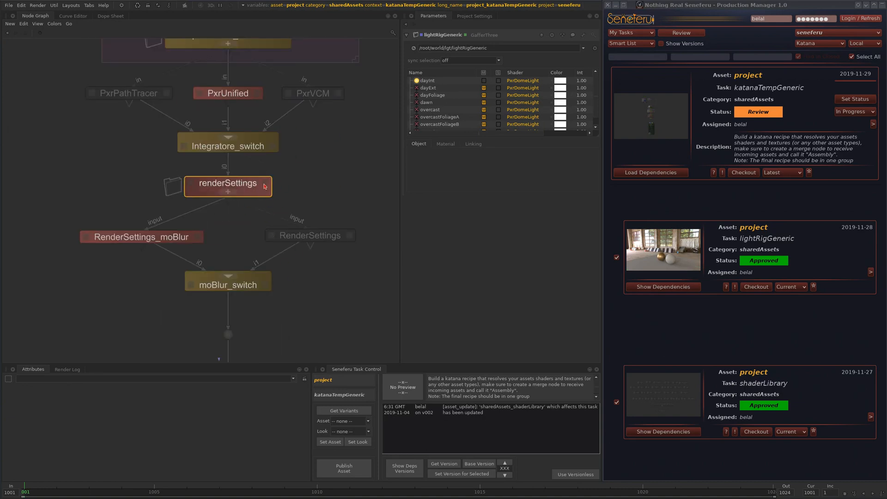
Review the main chain from Merge to moBlur_switch together with the incoming branches above Merge
scroll(220, 226, "down", 3)
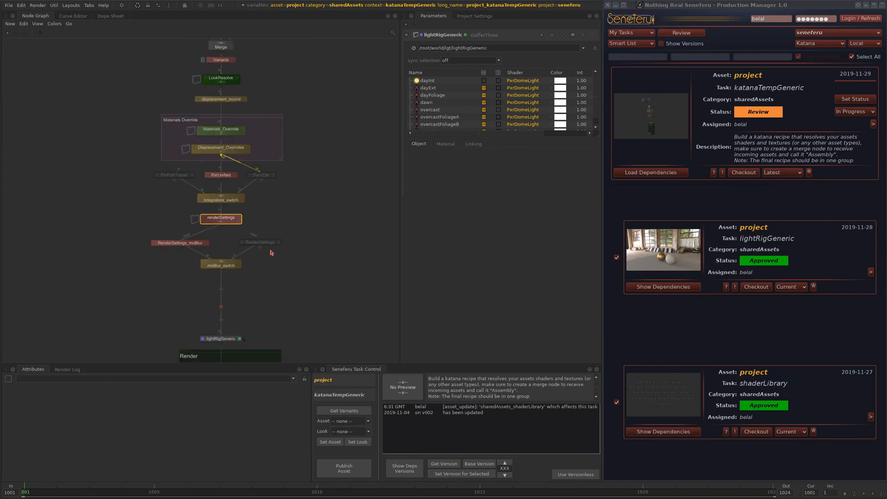
scroll(225, 221, "up", 3)
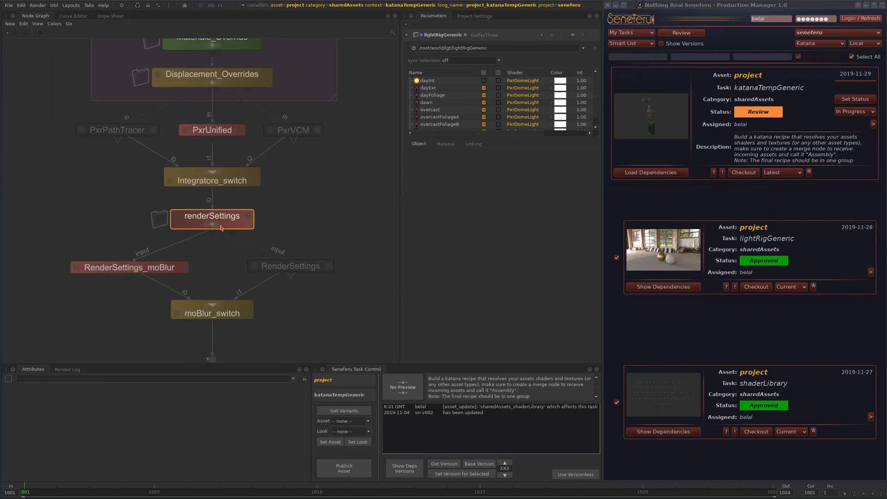
scroll(244, 233, "down", 4)
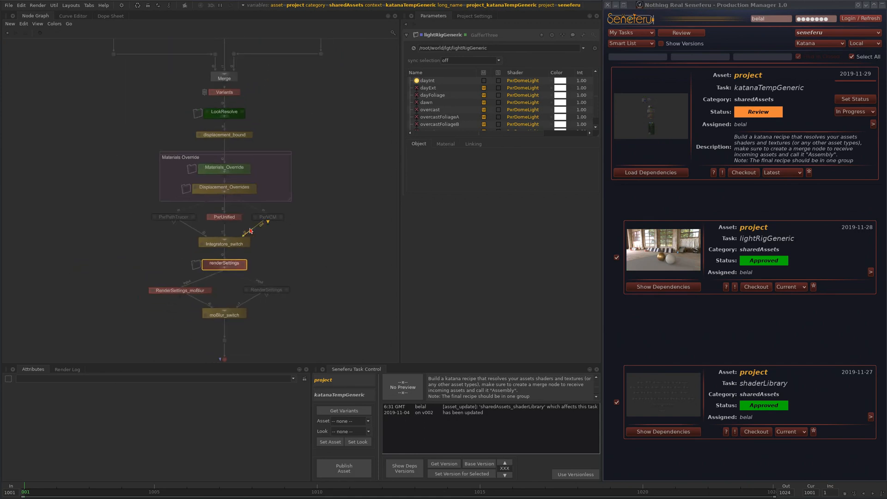
scroll(294, 145, "down", 6)
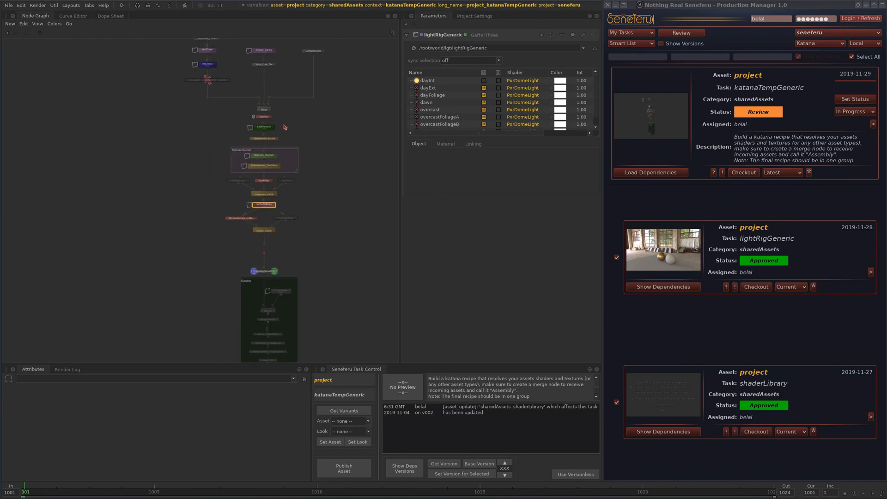
middle_click_drag(285, 125, 268, 160)
scroll(264, 178, "up", 5)
middle_click_drag(284, 221, 289, 172)
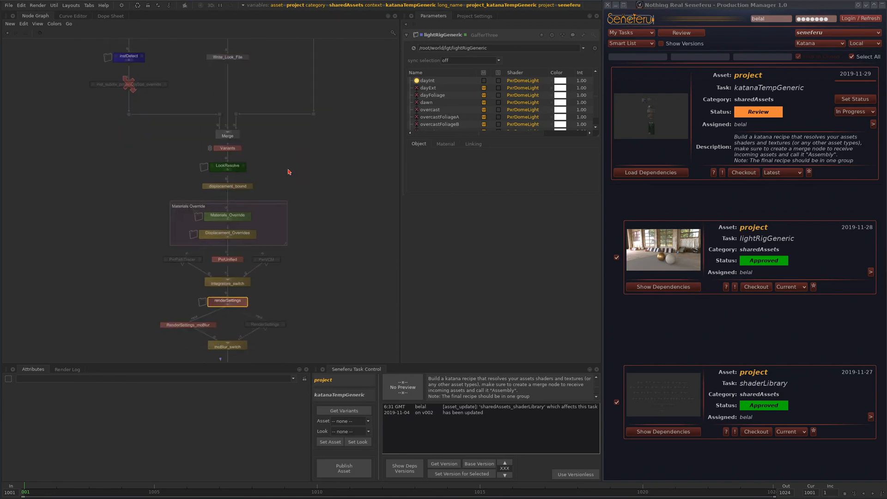
Review the node graph from the assembly, primProps and instDetect branch through Merge down to the Render section
middle_click_drag(280, 243, 289, 170)
scroll(261, 155, "down", 4)
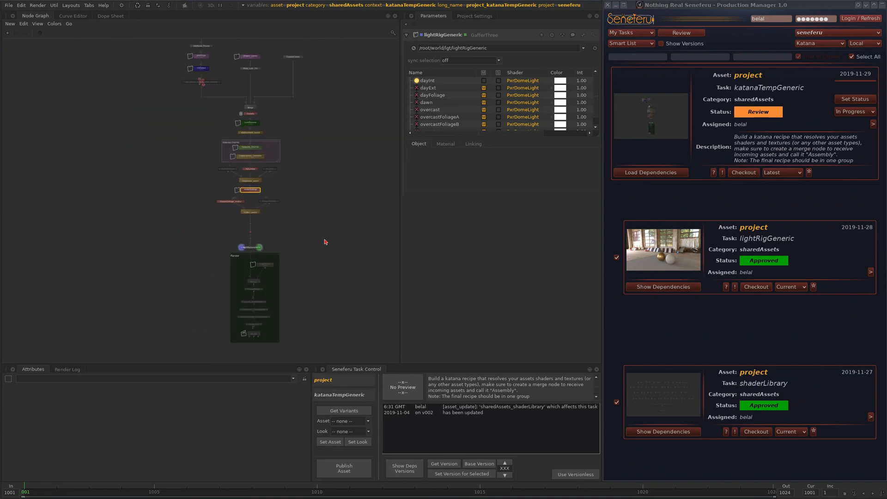
middle_click_drag(234, 106, 241, 201)
scroll(240, 174, "up", 5)
scroll(241, 91, "up", 5)
middle_click_drag(197, 92, 220, 162)
scroll(260, 229, "down", 6)
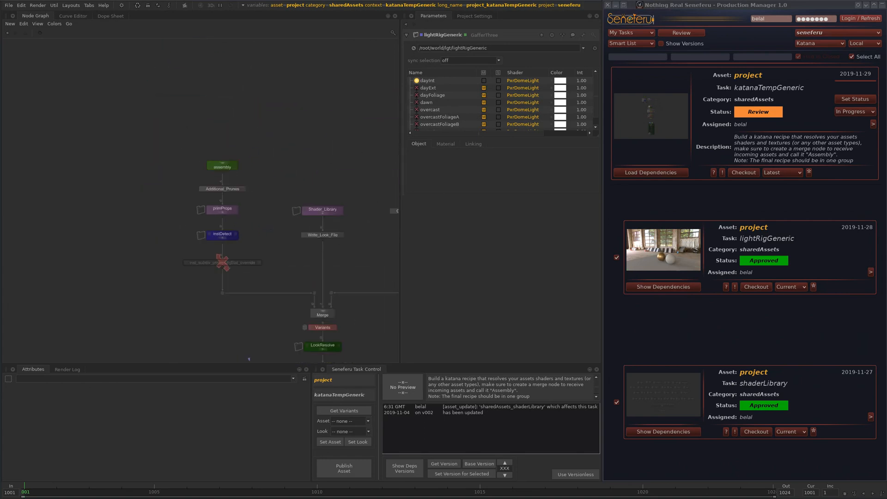
middle_click_drag(264, 235, 257, 176)
scroll(258, 176, "up", 4)
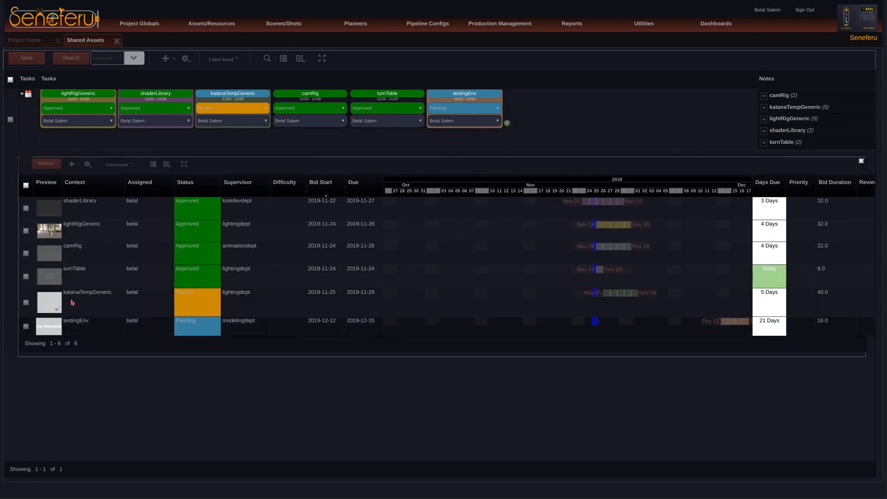
left_click(70, 165)
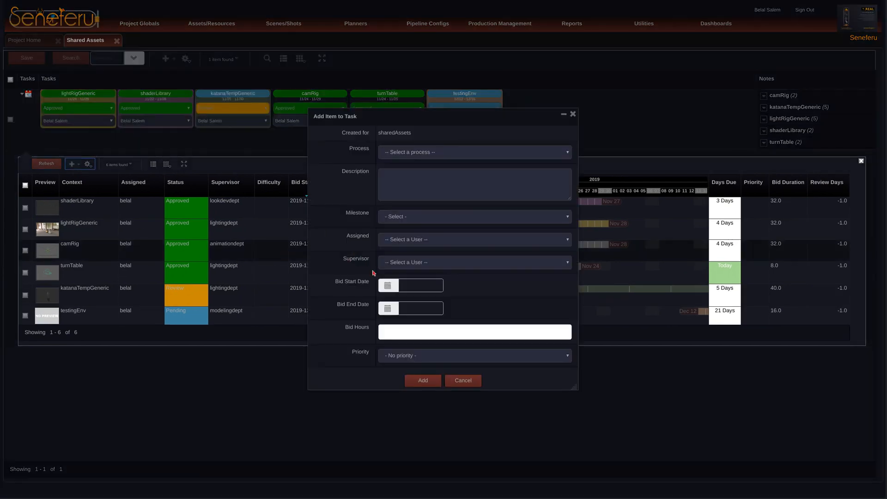
left_click(421, 152)
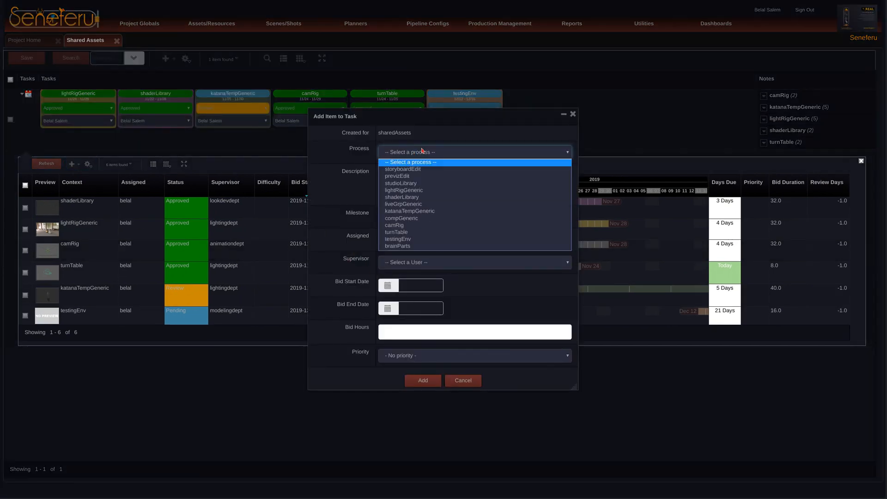
left_click(521, 135)
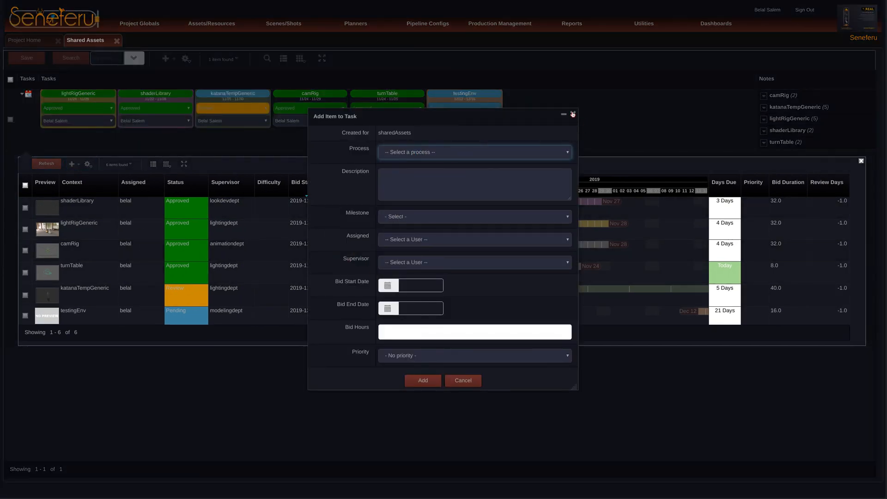
left_click(573, 114)
Add four tasks to sharedAssets at once using the liveGrpGeneric process
left_click(79, 164)
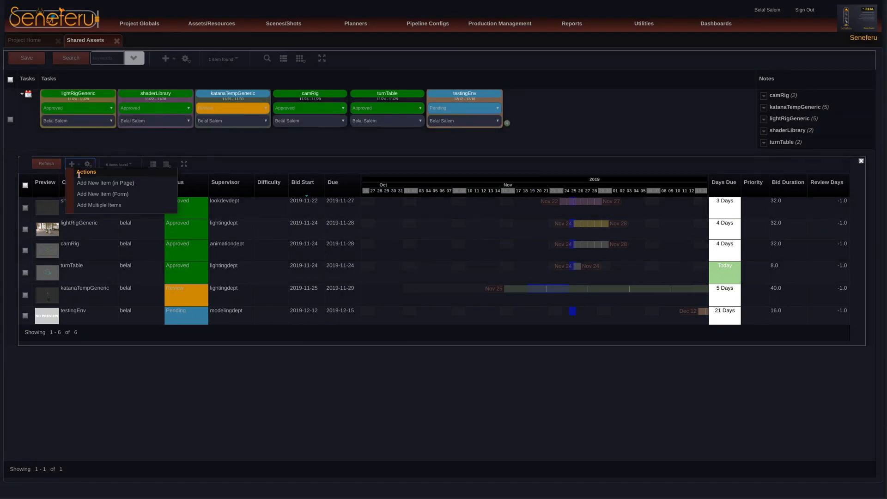
left_click(129, 206)
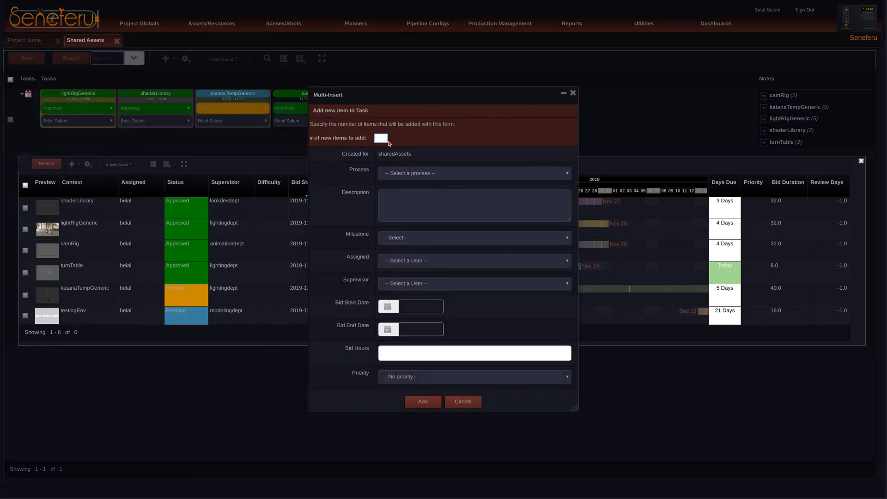
left_click(413, 174)
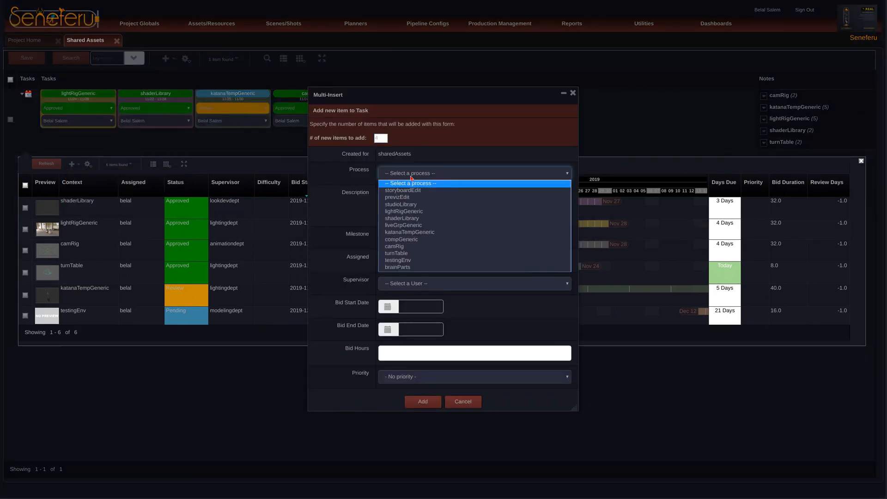
left_click(416, 226)
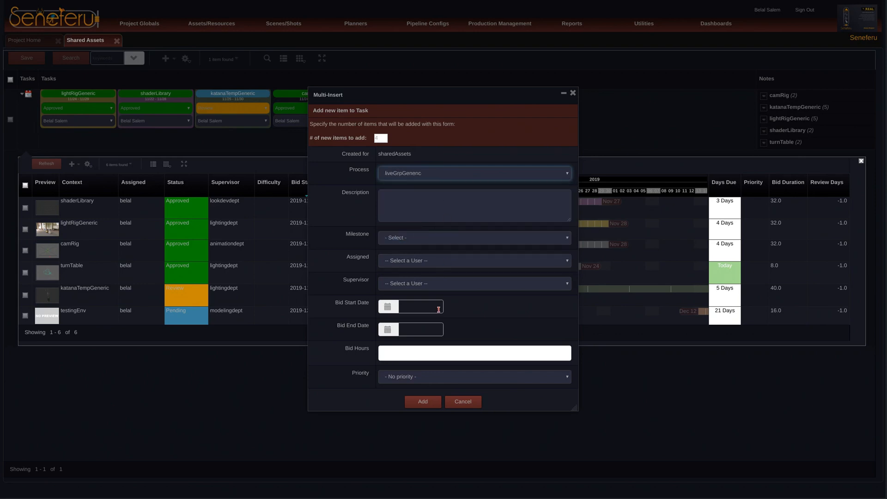
left_click(422, 401)
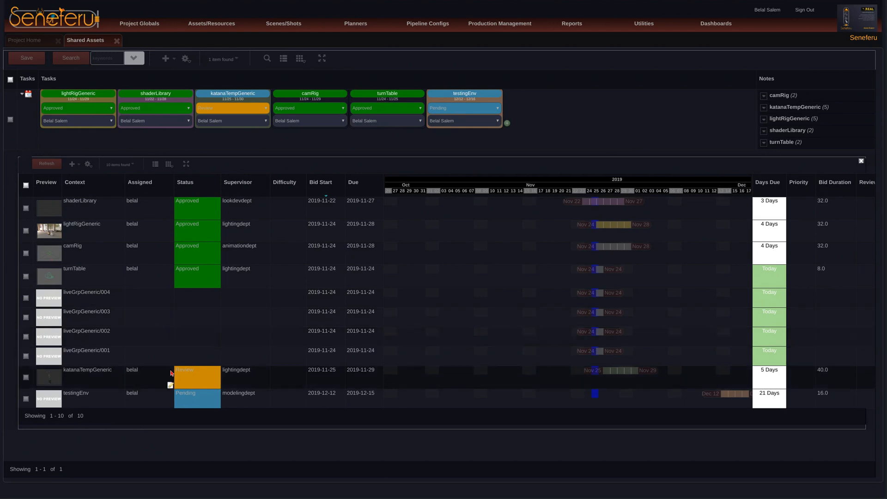
Edit the liveGrpGeneric/004 task to set its subcontext to instDetector and save it
right_click(134, 299)
left_click(166, 312)
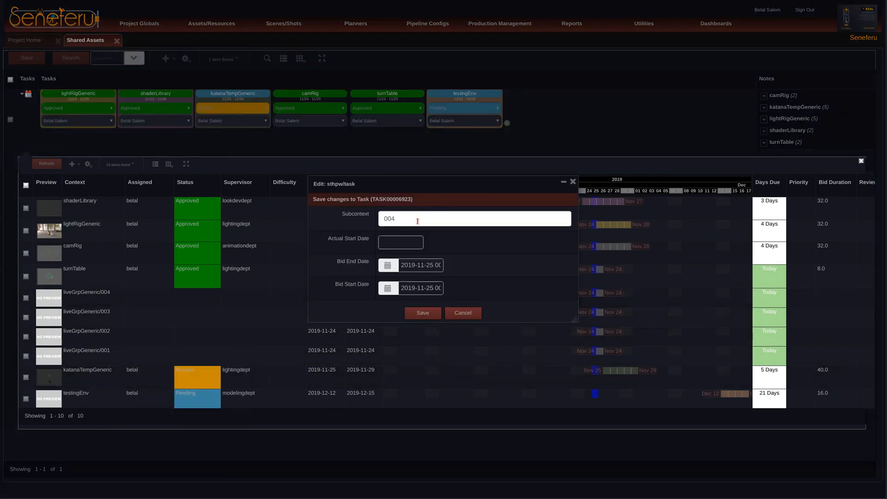
double_click(390, 212)
type("ins")
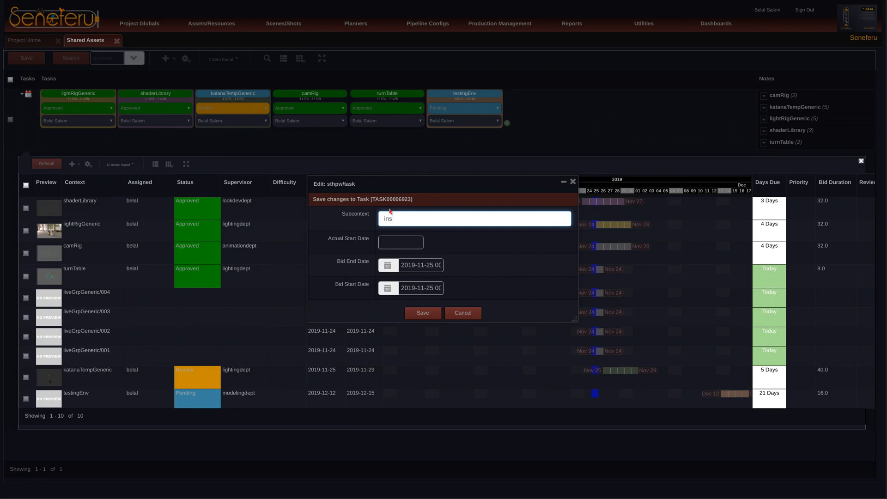
type("tDetector")
left_click(406, 310)
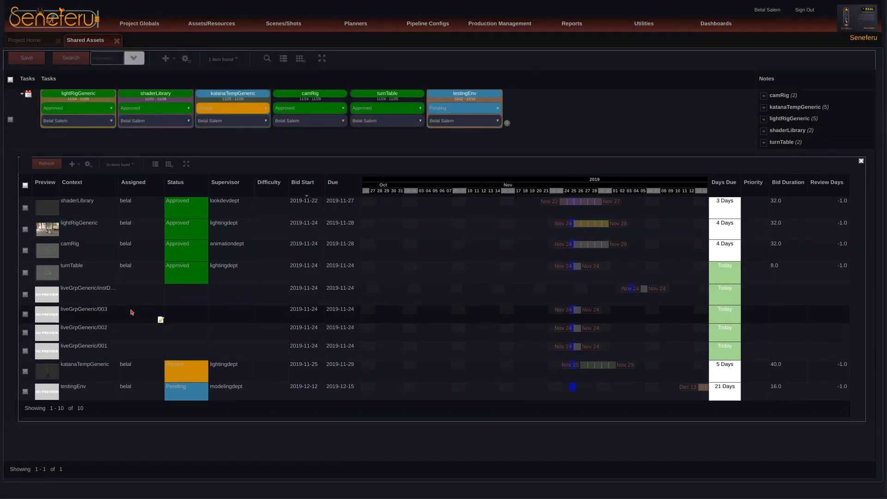
Edit the liveGrpGeneric/003 task to set its subcontext to renderSettings and save it
right_click(131, 312)
left_click(175, 326)
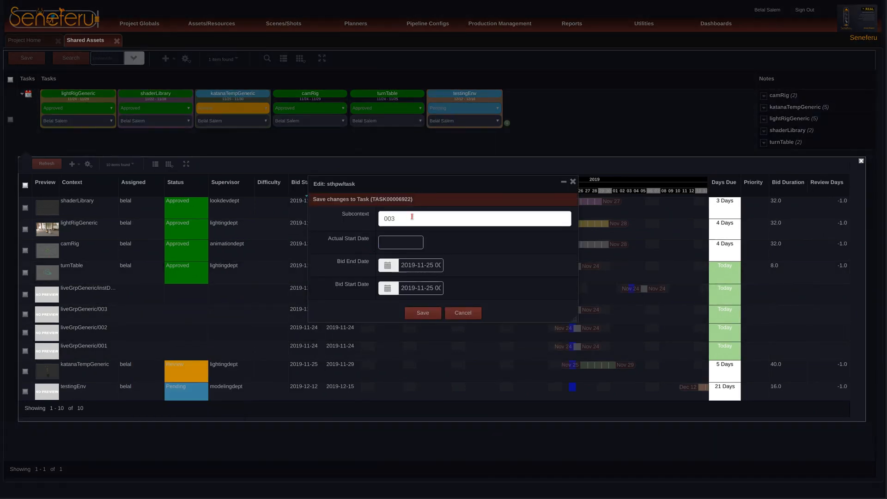
type("renderSettings")
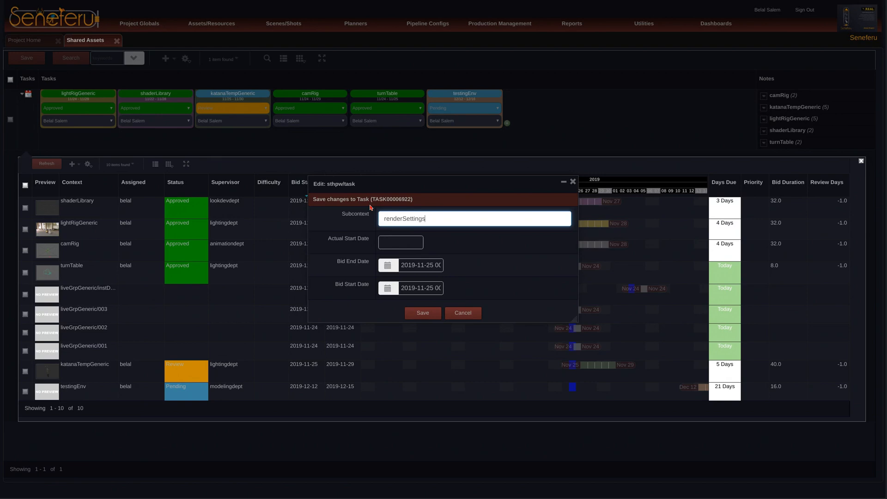
left_click(370, 205)
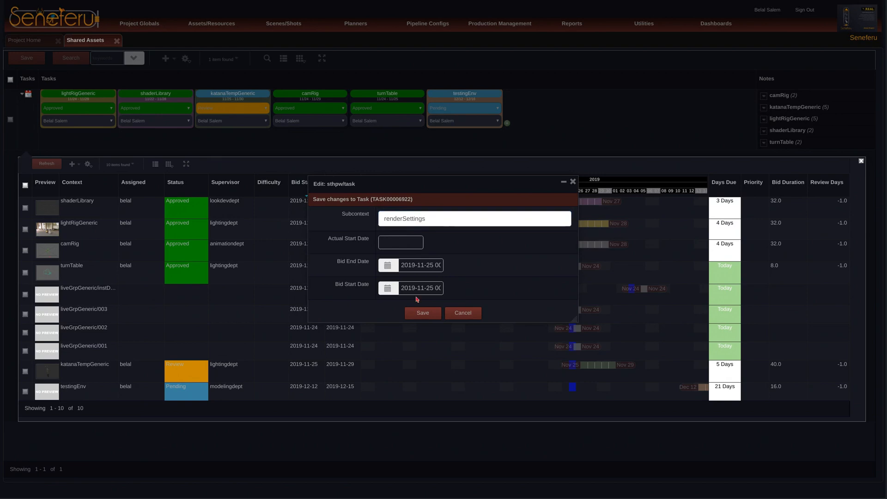
left_click(425, 313)
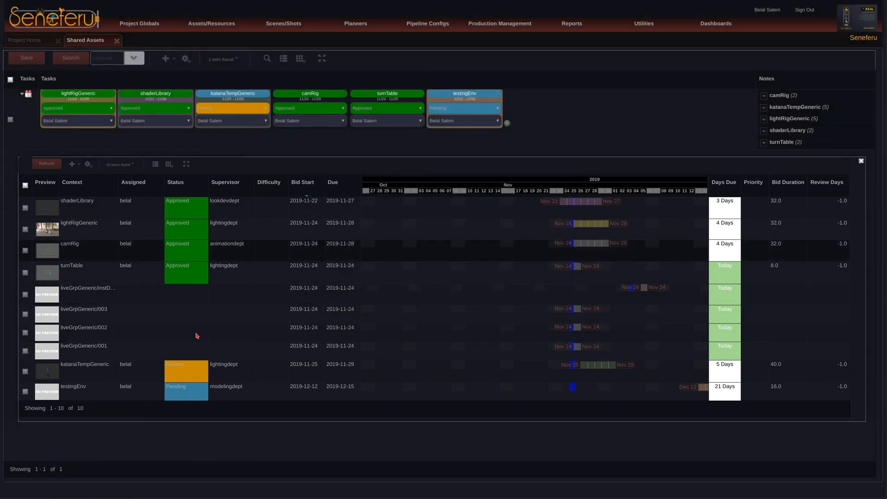
Edit the liveGrpGeneric/002 task to set its subcontext to primProps and save it
right_click(135, 334)
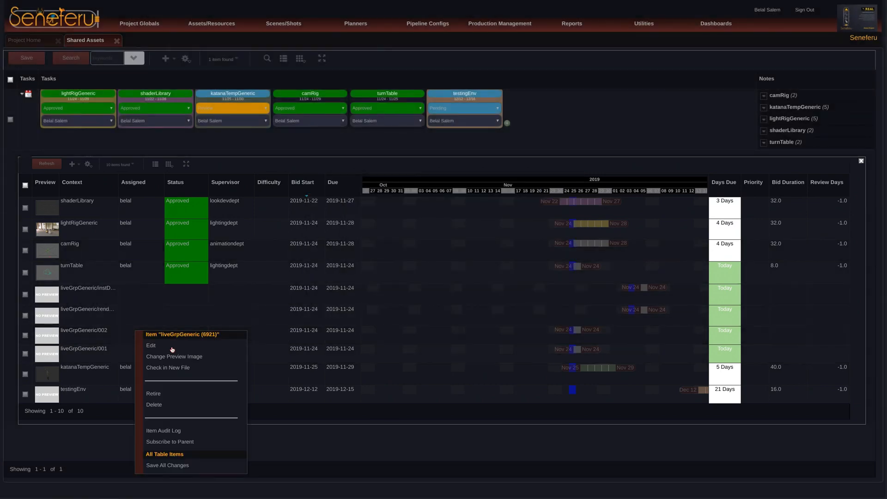
left_click(171, 347)
left_click_drag(396, 219, 387, 211)
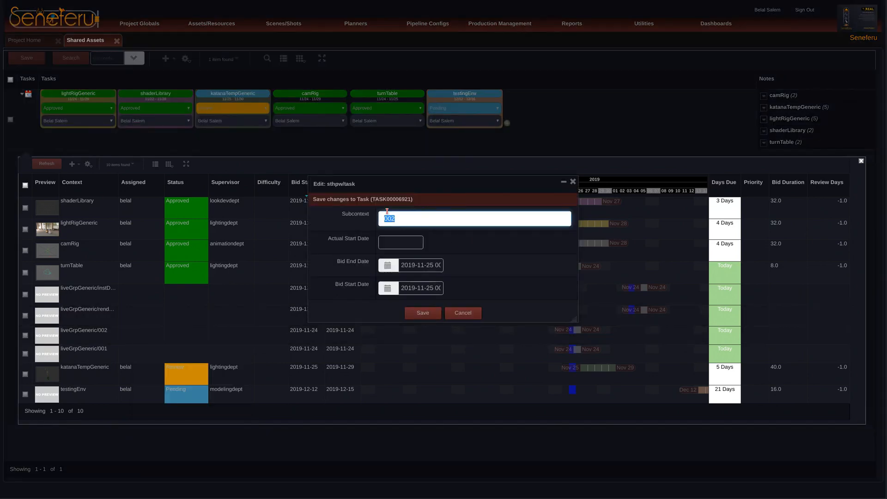
type("primProps")
left_click(426, 310)
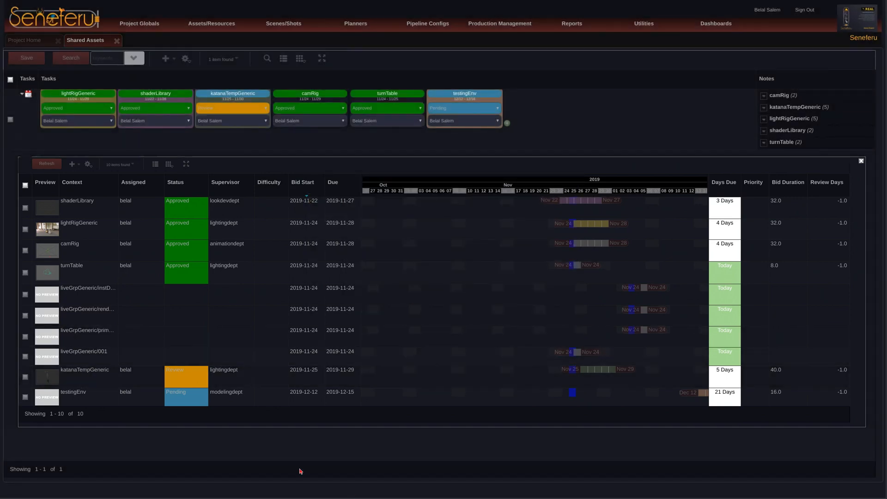
Edit the liveGrpGeneric/001 task to set its subcontext to lookResolve and save it
right_click(138, 354)
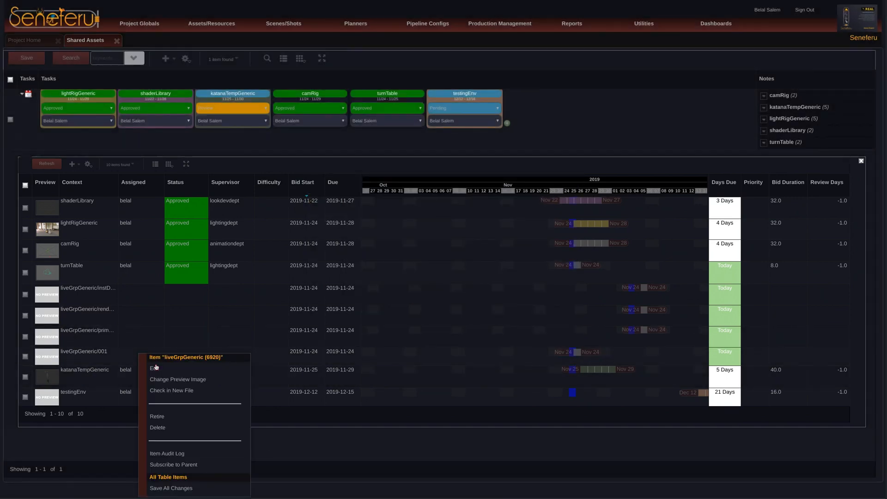
left_click(198, 368)
left_click_drag(396, 218, 367, 214)
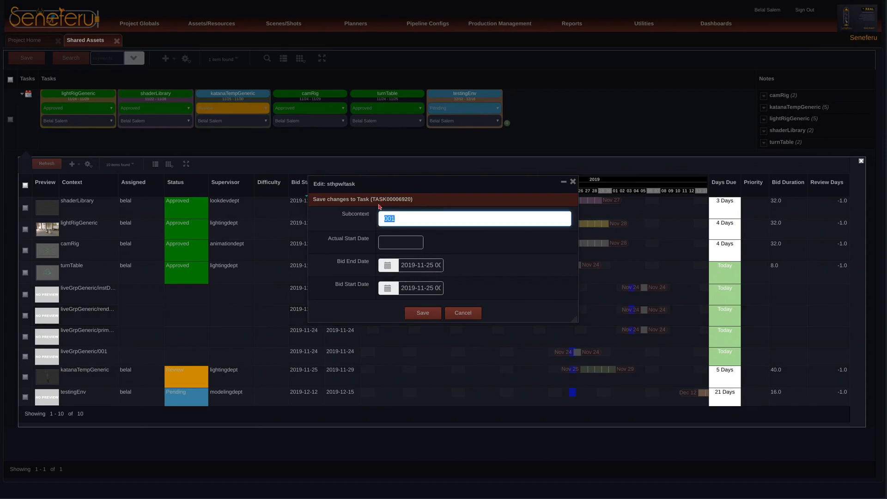
type("lookResolve")
left_click(428, 314)
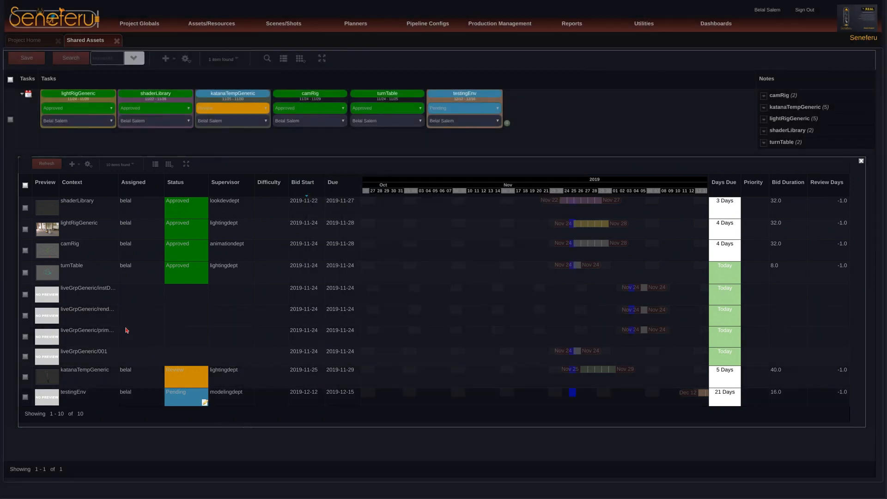
Assign the four liveGrpGeneric tasks to the artist's user account, with status Pending and supervisor lookdevdept
left_click(26, 296)
left_click(25, 358, "shift")
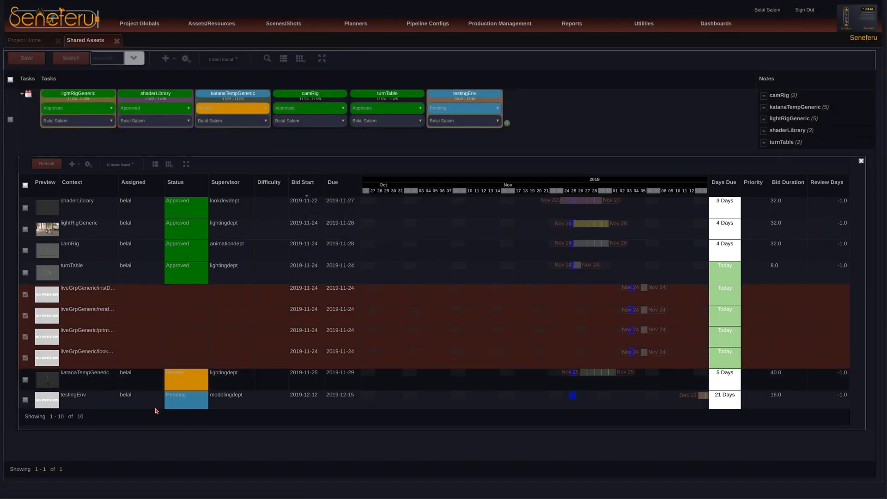
left_click(138, 293)
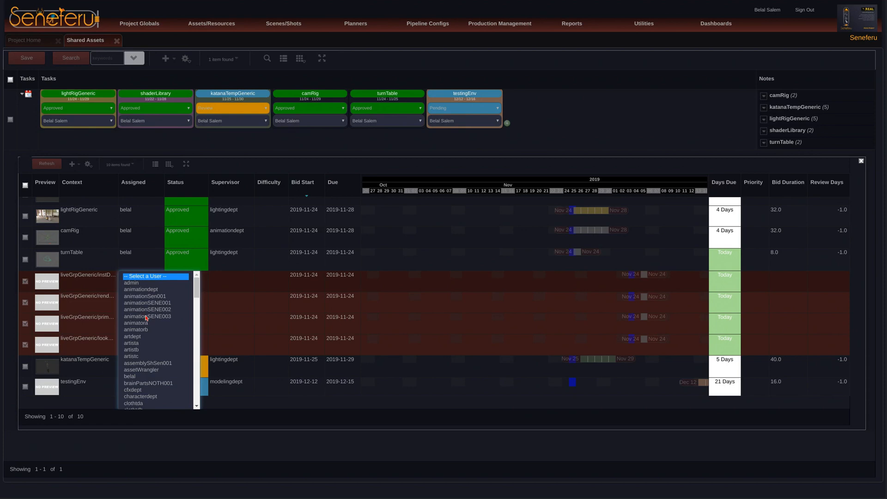
left_click(135, 377)
left_click(185, 291)
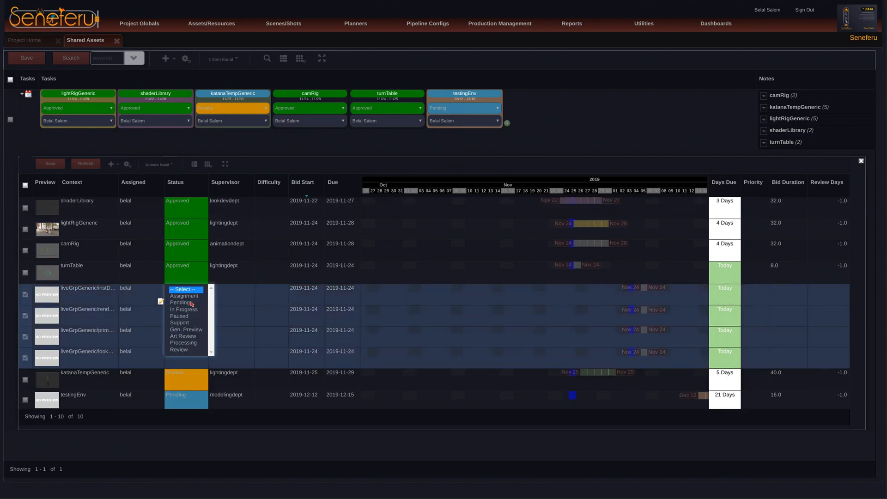
left_click(192, 305)
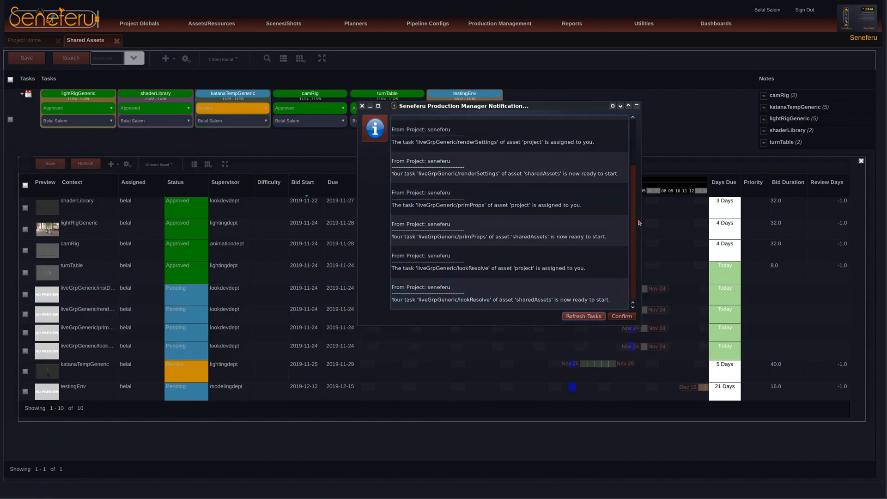
Read through the task assignment notifications, and refresh the task list in Production Manager
left_click_drag(633, 220, 627, 142)
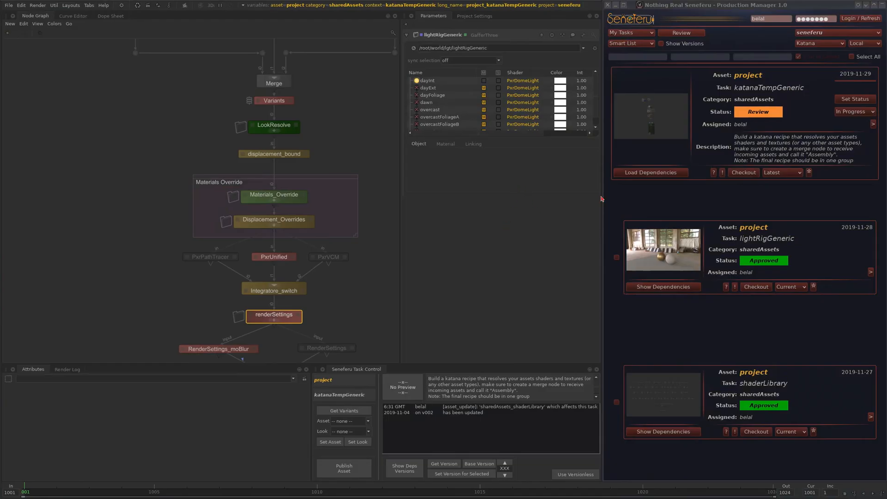
left_click(860, 19)
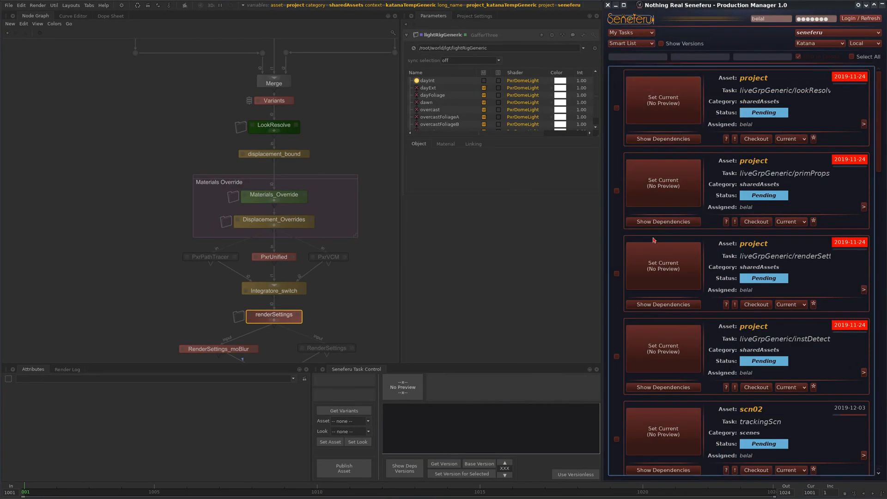
Open the liveGrpGeneric/lookResolve task and set its status to In Progress
middle_click_drag(362, 196, 304, 243)
scroll(304, 247, "down", 5)
scroll(300, 220, "up", 3)
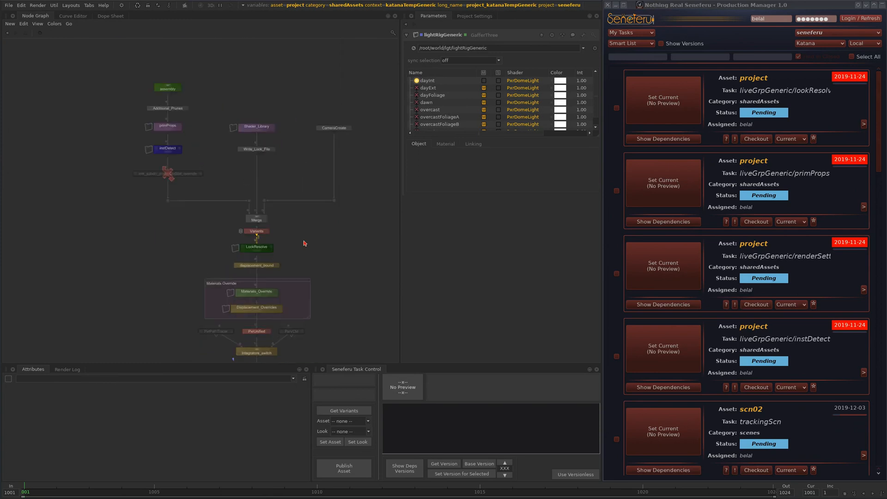
scroll(304, 243, "up", 2)
scroll(291, 243, "down", 4)
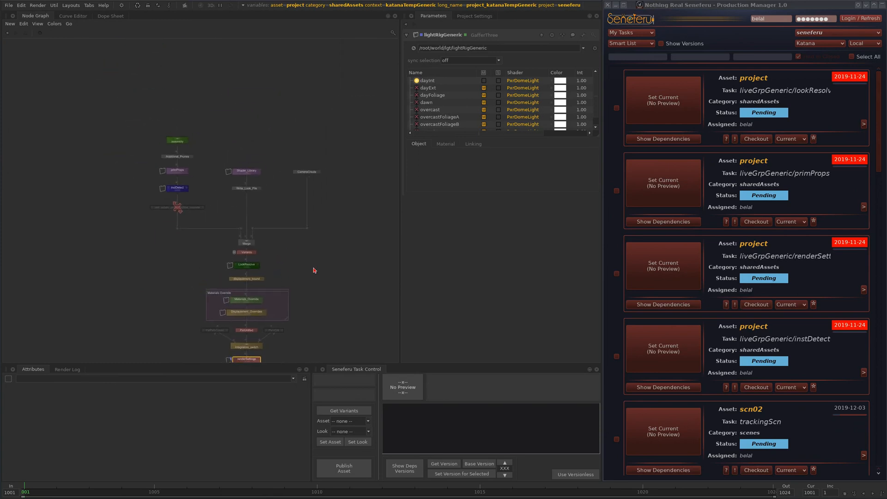
left_click(678, 101)
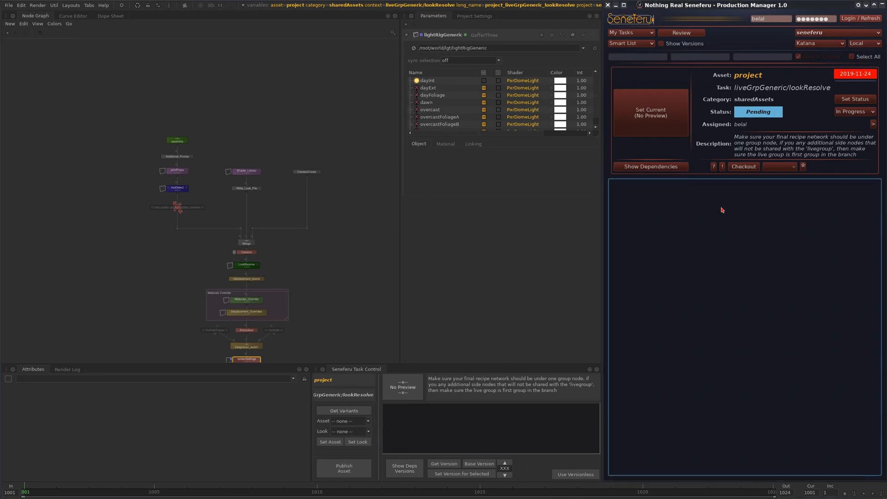
left_click(860, 100)
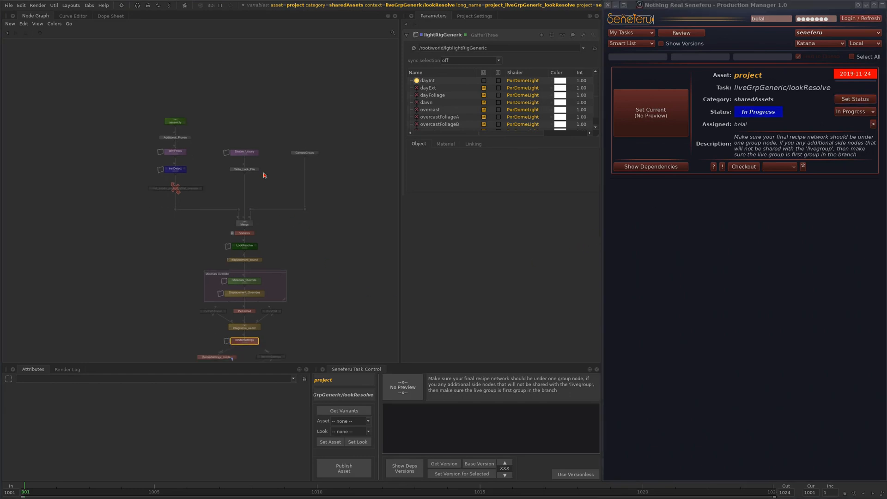
middle_click_drag(264, 174, 262, 168)
middle_click_drag(219, 260, 198, 214)
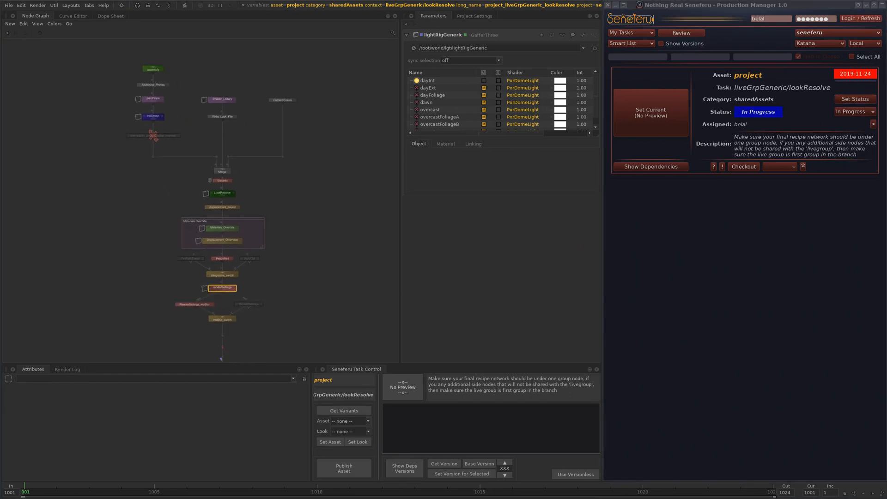
Disconnect the LookResolve group from the recipe network and place it well apart from the other nodes
scroll(252, 189, "up", 5)
left_click_drag(199, 203, 373, 188)
left_click_drag(297, 181, 285, 208)
scroll(312, 222, "down", 7)
left_click_drag(338, 217, 392, 176)
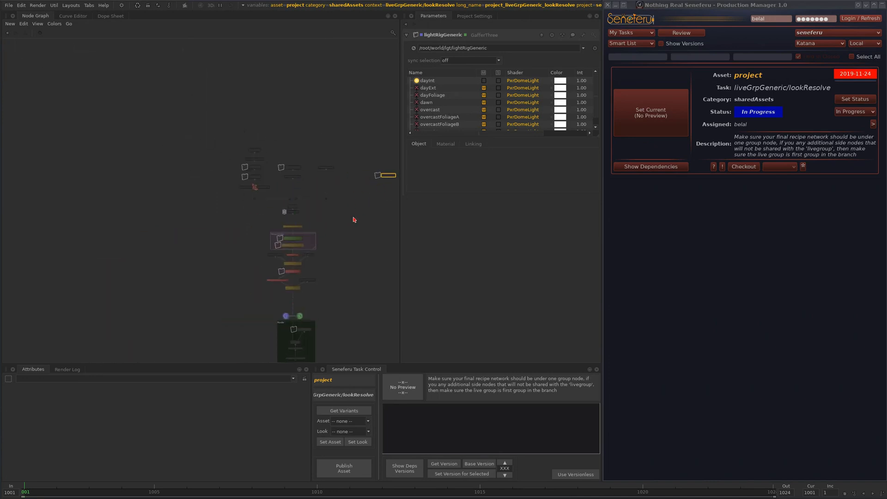
Delete all nodes of the recipe network except the isolated LookResolve group
scroll(341, 221, "down", 3)
middle_click_drag(331, 252, 249, 206)
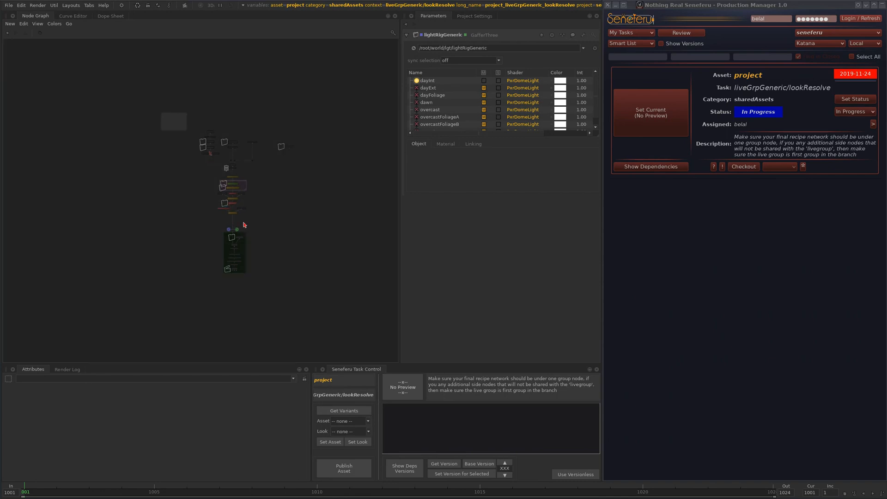
left_click_drag(160, 112, 266, 304)
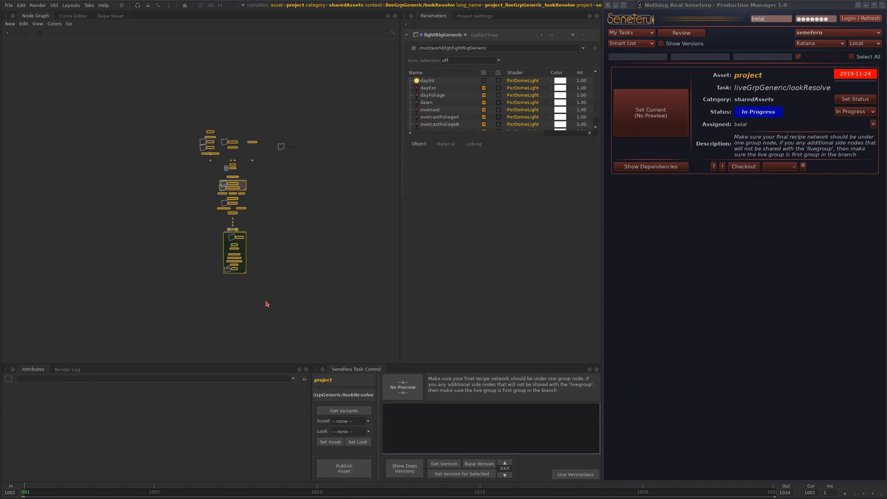
key("Delete")
middle_click_drag(268, 148, 208, 194)
scroll(207, 194, "up", 6)
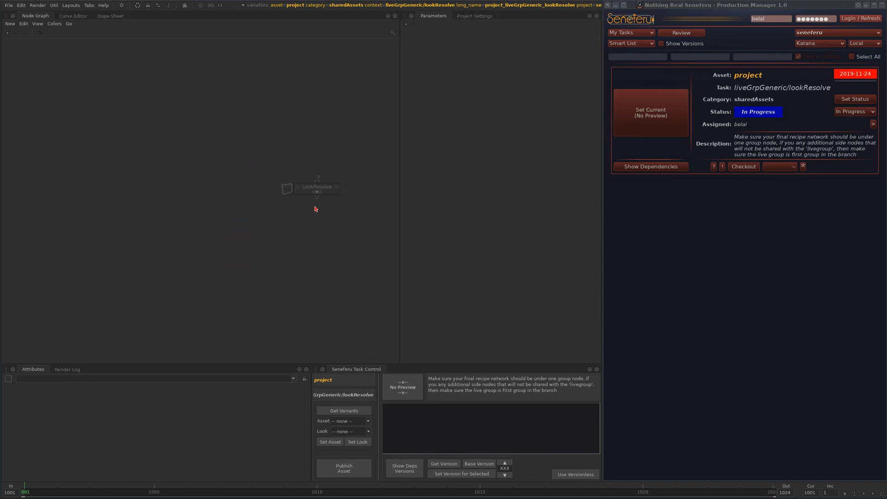
Select the LookResolve group and expand it so its inner nodes show
middle_click_drag(315, 208, 205, 227)
scroll(206, 226, "up", 2)
scroll(228, 211, "up", 3)
left_click(216, 188)
scroll(313, 267, "down", 4)
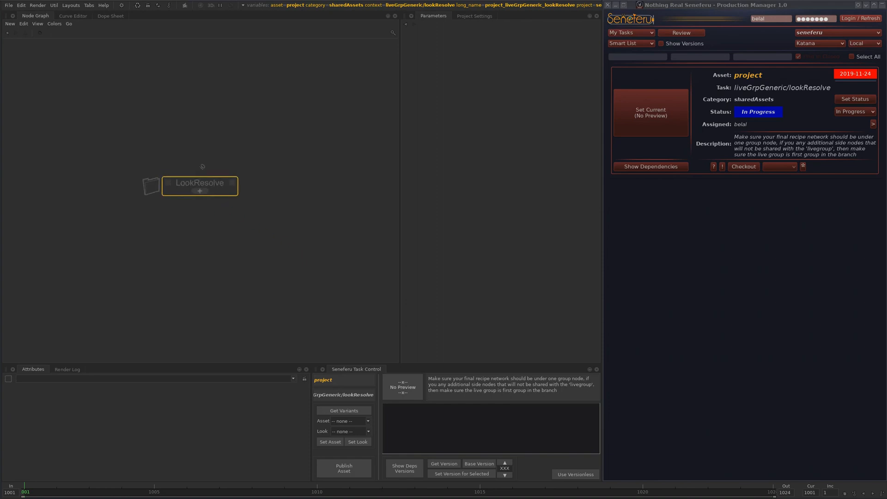
middle_click_drag(313, 267, 258, 217)
scroll(214, 182, "up", 4)
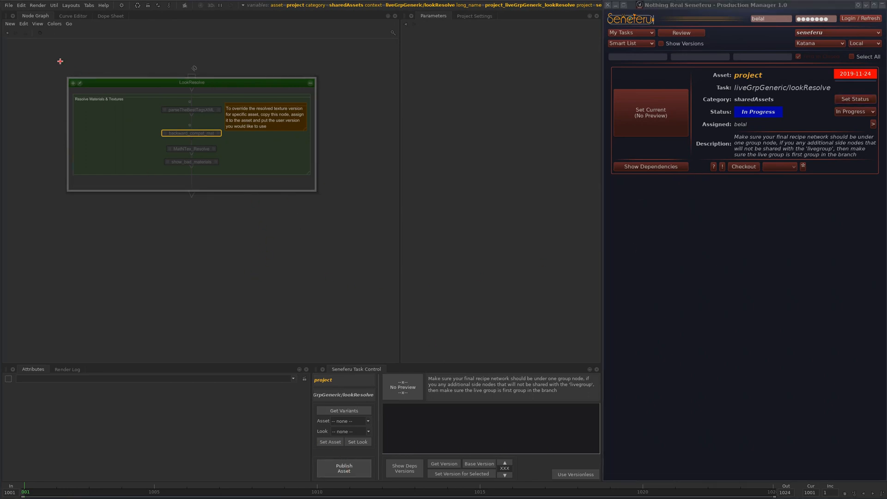
Publish the LookResolve group with a captured preview of its expanded contents, and set the task status to Review
left_click_drag(39, 37, 337, 234)
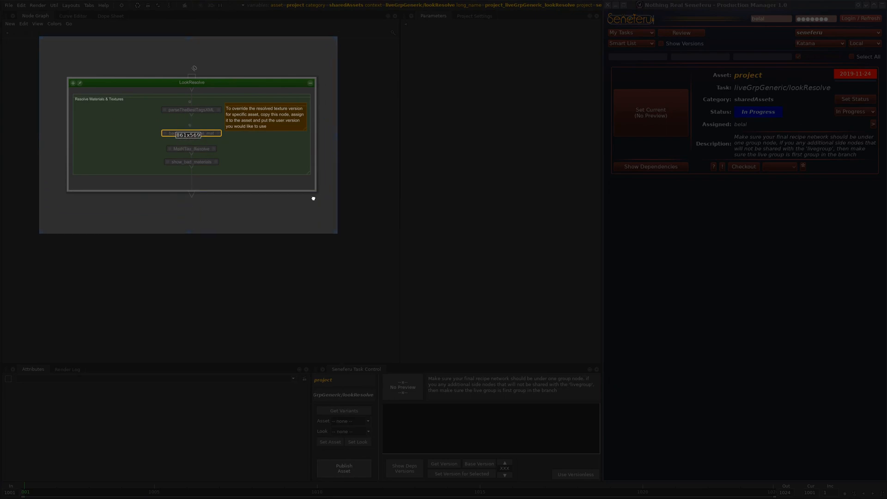
left_click_drag(313, 198, 322, 200)
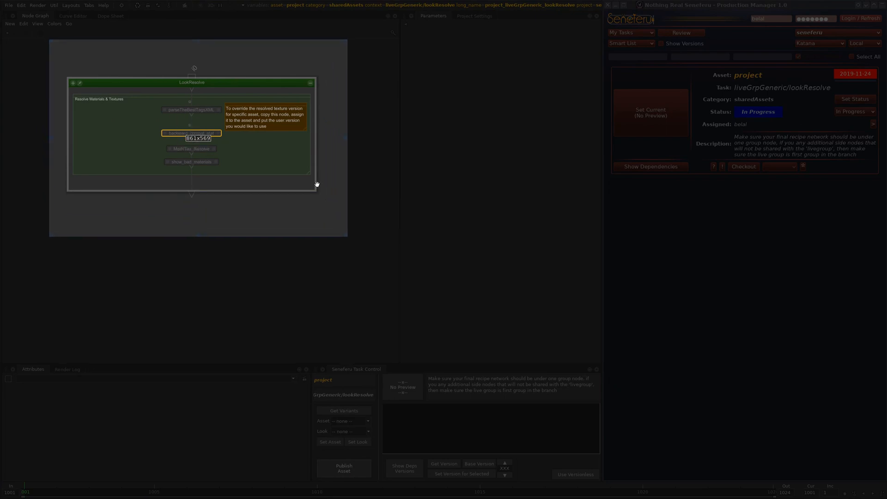
double_click(317, 184)
left_click(756, 400)
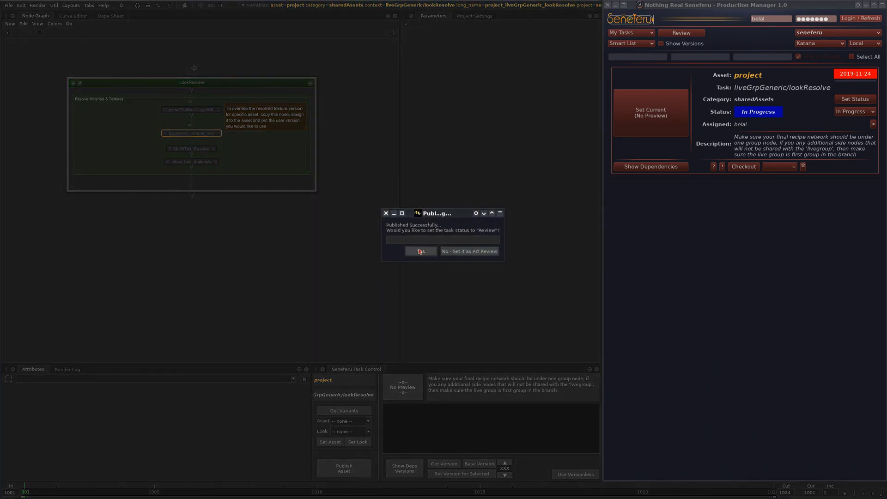
left_click(420, 252)
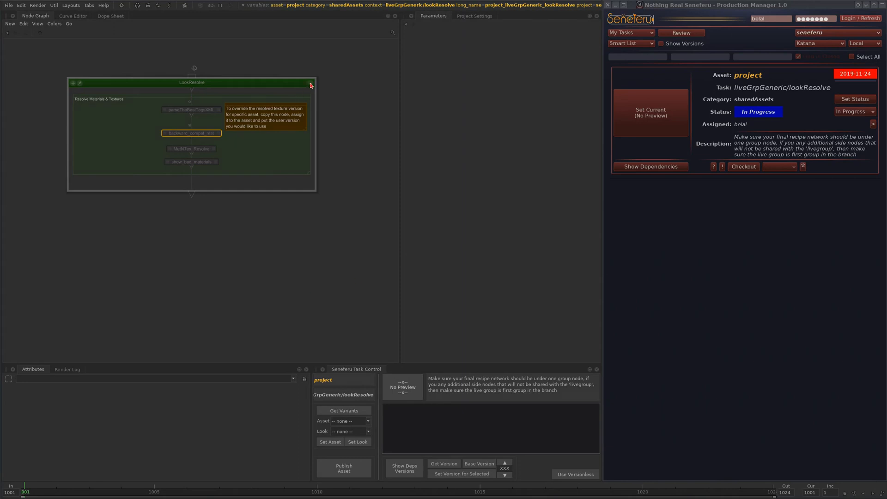
Collapse the LookResolve group, undo the deletion of the other recipe nodes, and clear the selection
left_click(311, 85)
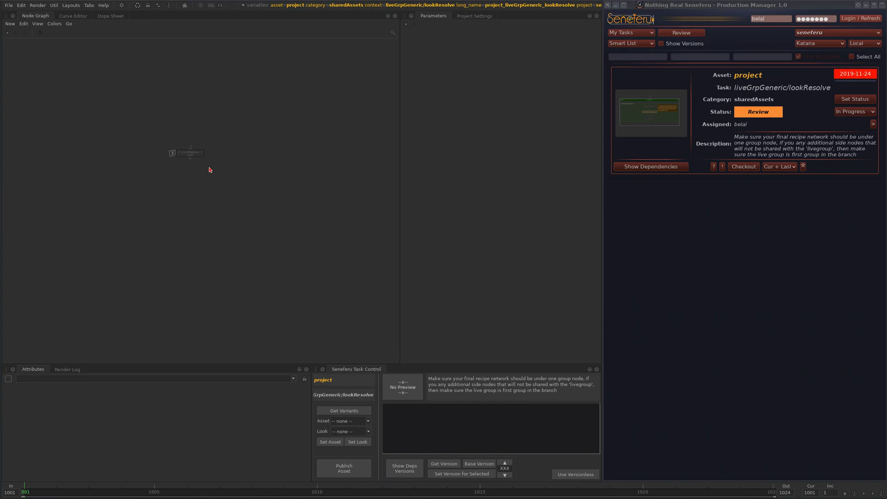
middle_click_drag(235, 252, 271, 194)
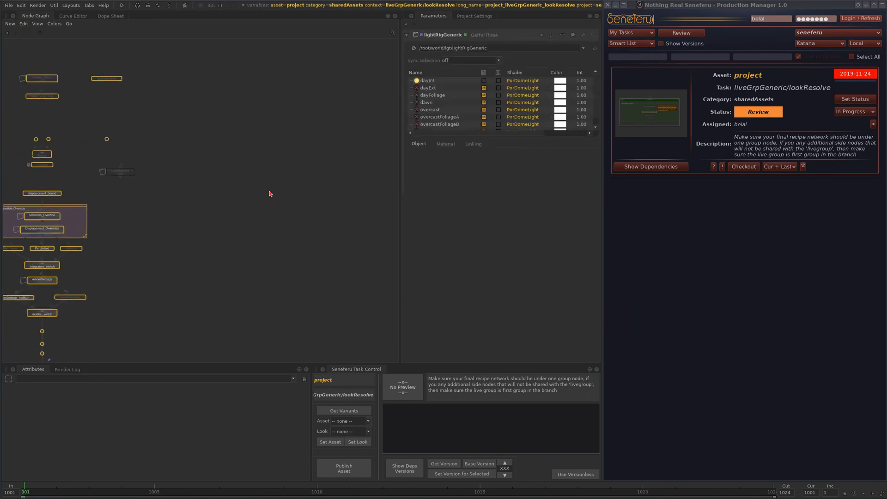
scroll(271, 194, "down", 3)
scroll(258, 234, "up", 3)
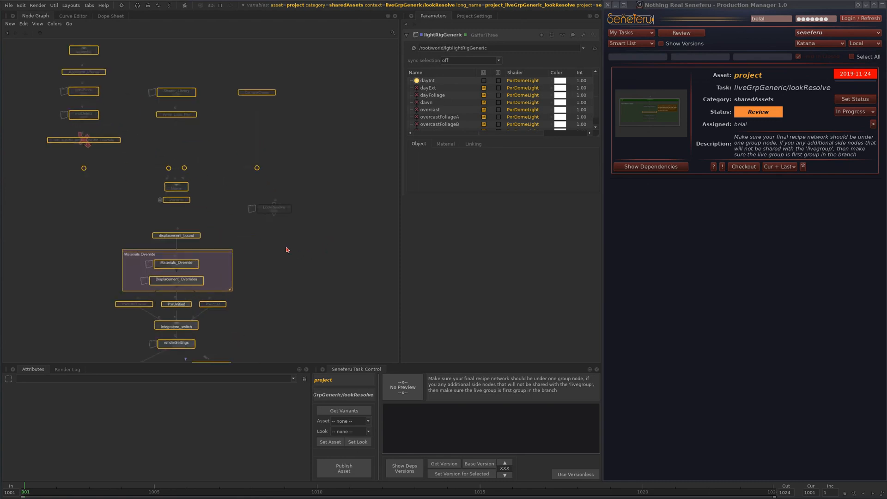
left_click(302, 255)
Reposition the lightRigGeneric node slightly between moBlur_switch and the Render backdrop
scroll(274, 279, "down", 3)
middle_click_drag(274, 277, 279, 139)
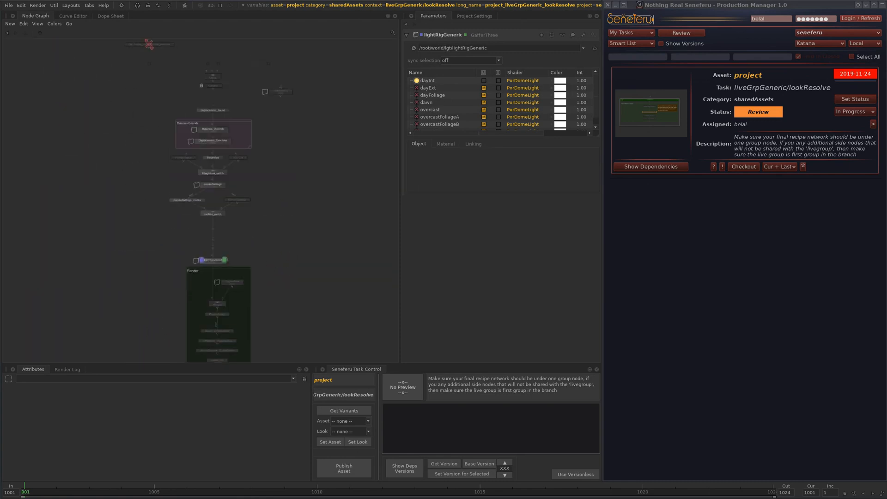
middle_click_drag(239, 261, 234, 173)
left_click_drag(217, 176, 217, 180)
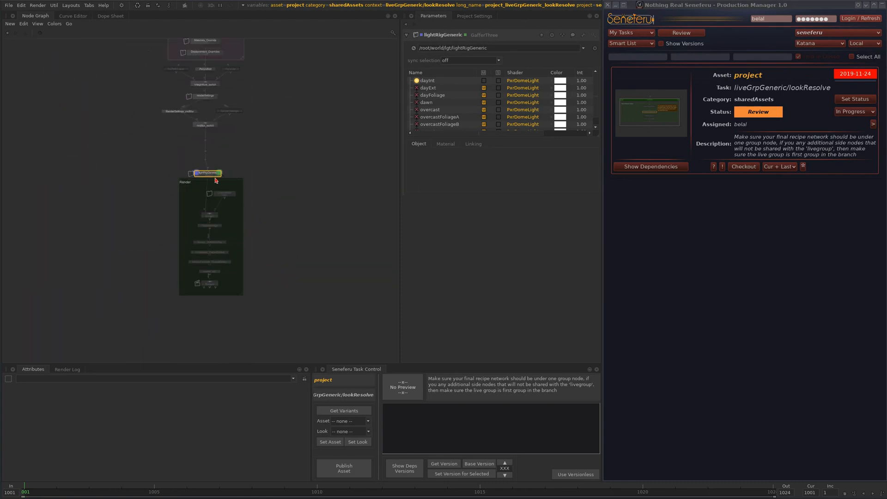
scroll(213, 178, "up", 3)
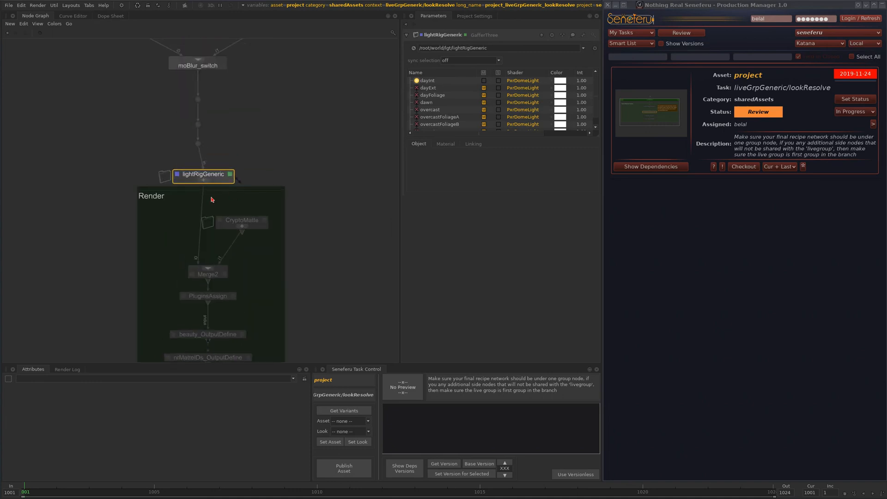
left_click_drag(211, 176, 205, 169)
scroll(222, 154, "down", 4)
middle_click_drag(217, 159, 223, 194)
scroll(212, 170, "up", 4)
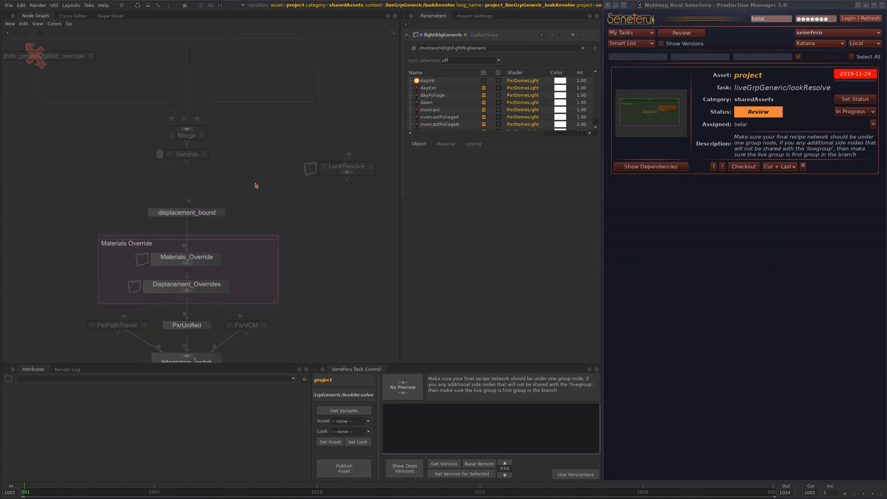
Try to place the LookResolve group back in the network between Variants and displacement_bound
left_click_drag(349, 170, 102, 171)
middle_click_drag(189, 168, 190, 231)
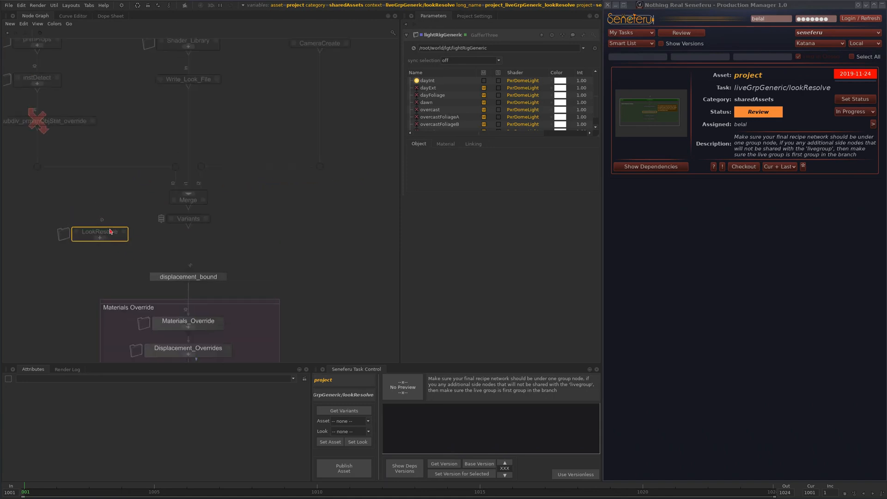
left_click_drag(111, 233, 197, 242)
left_click(227, 225)
Undo the recent node moves and the disconnection of LookResolve from Variants and displacement_bound
key("ctrl+z")
key("ctrl+z")
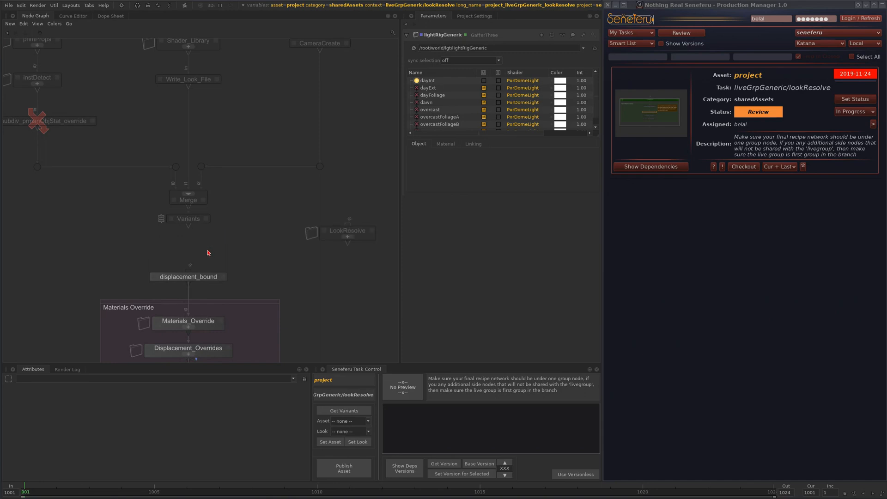
key("ctrl+z")
key("ctrl+z")
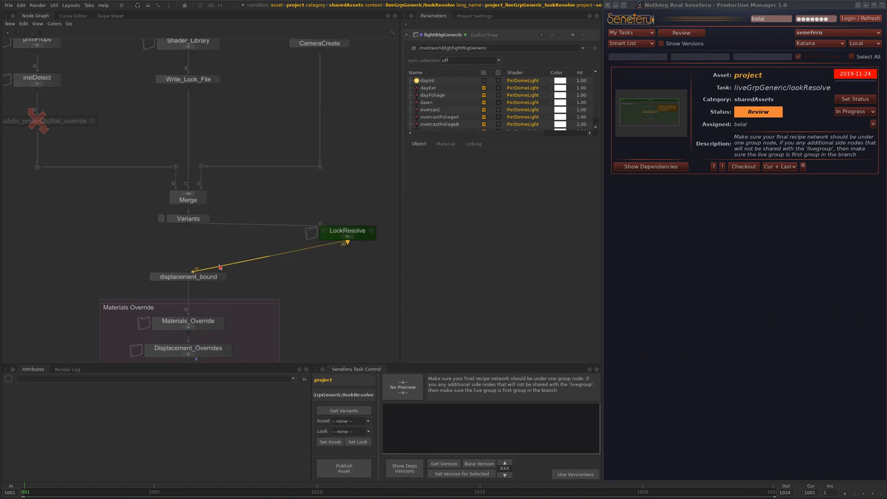
Select the primProps group in the assembly branch and open the liveGrpGeneric/primProps task
scroll(102, 175, "down", 1)
scroll(99, 175, "down", 2)
middle_click_drag(100, 174, 185, 243)
scroll(141, 200, "up", 4)
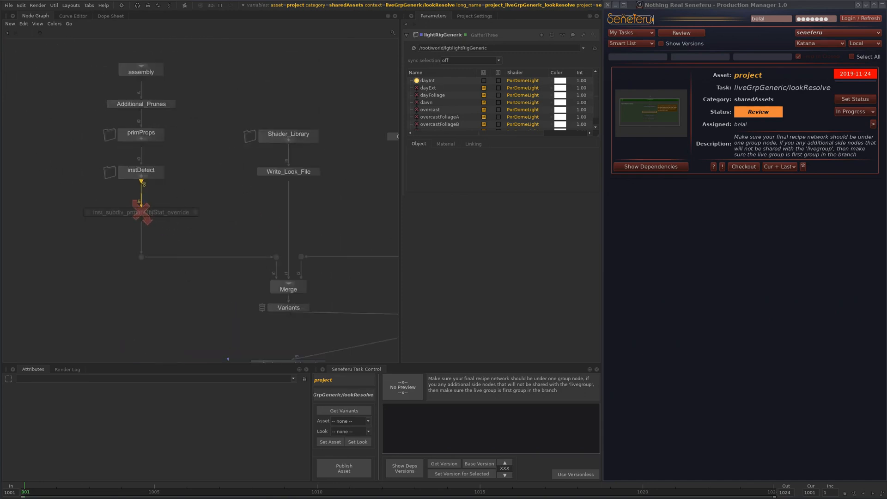
left_click(164, 159)
middle_click_drag(228, 141, 297, 195)
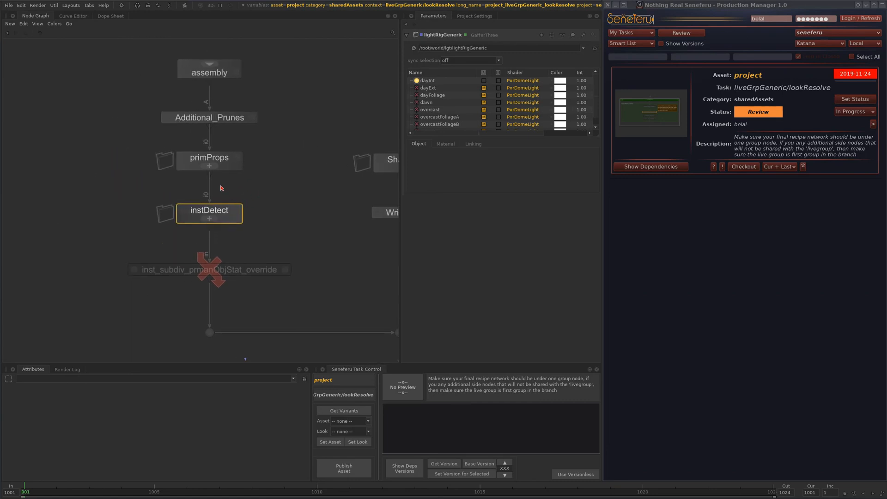
middle_click_drag(245, 178, 256, 234)
left_click(235, 217)
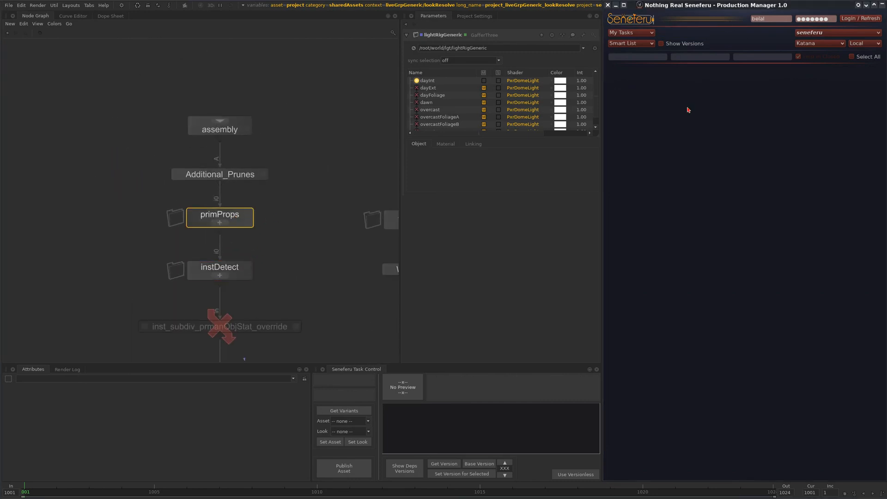
left_click(698, 123)
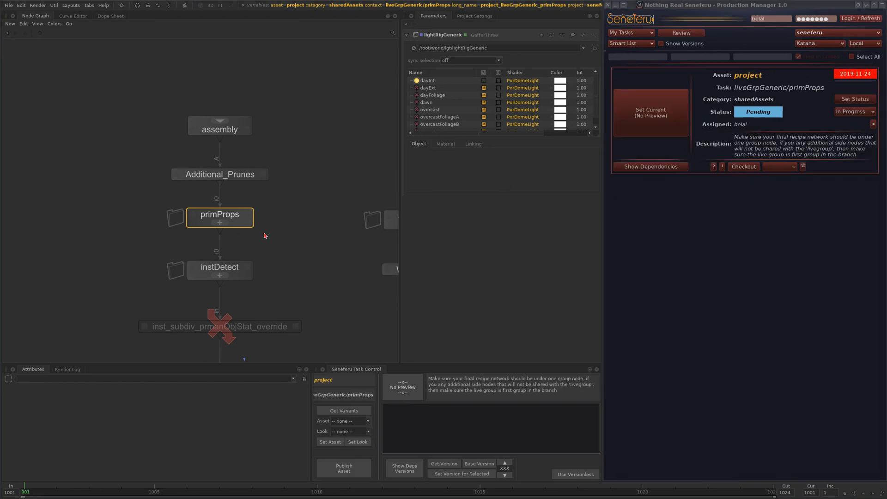
Disconnect primProps from Additional_Prunes and instDetect, and move it well away from the network
left_click_drag(235, 218, 100, 215)
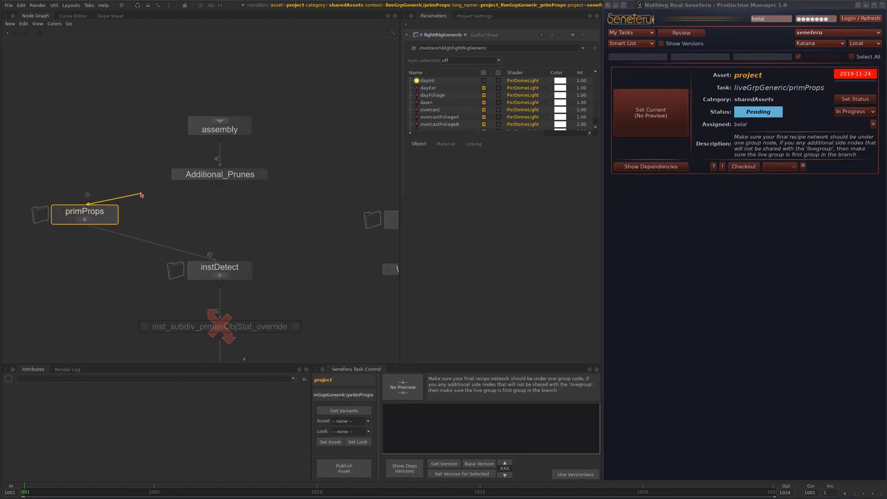
left_click_drag(189, 254, 186, 234)
left_click_drag(99, 214, 90, 200)
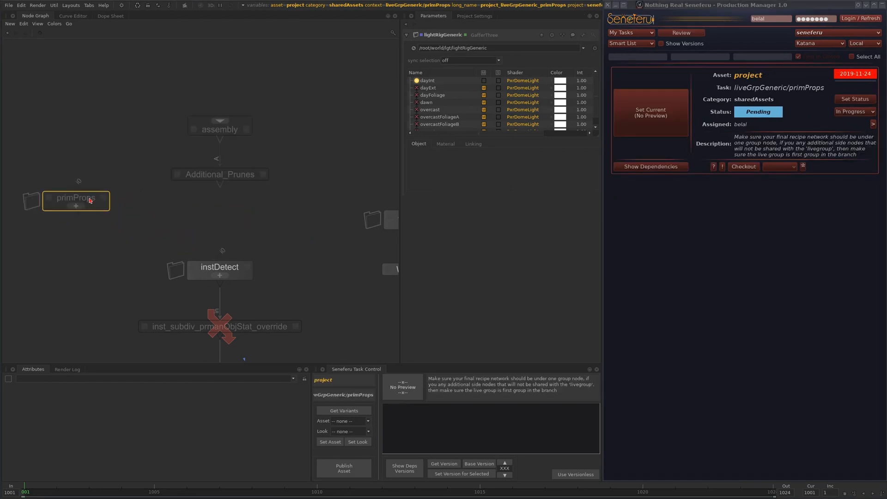
scroll(299, 230, "down", 4)
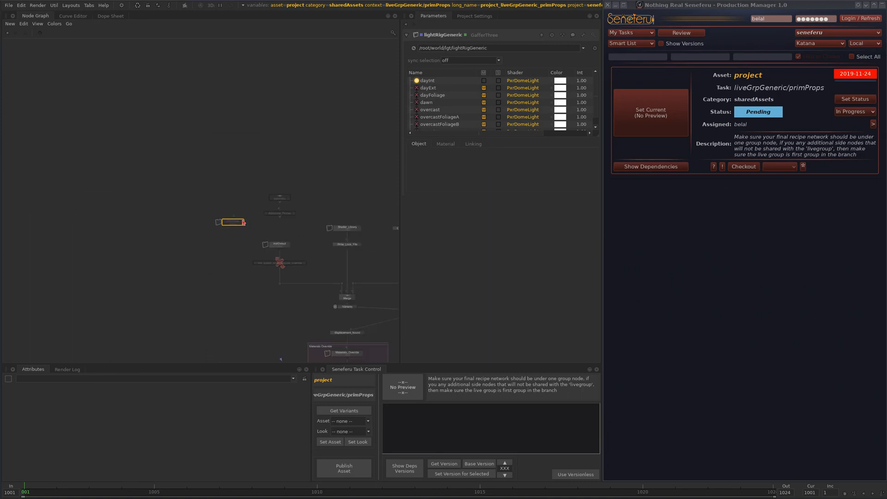
left_click_drag(241, 221, 132, 211)
scroll(293, 242, "down", 2)
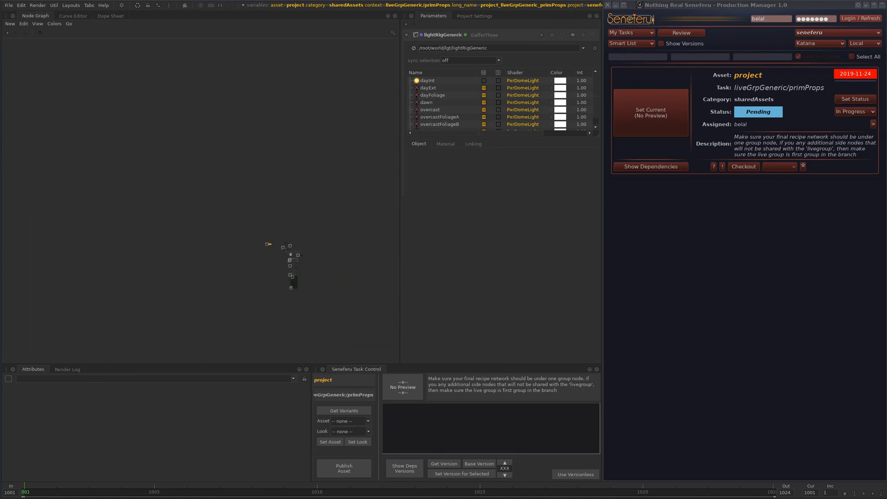
Delete all nodes of the recipe network except the isolated primProps group
scroll(289, 264, "up", 6)
middle_click_drag(277, 205, 217, 96)
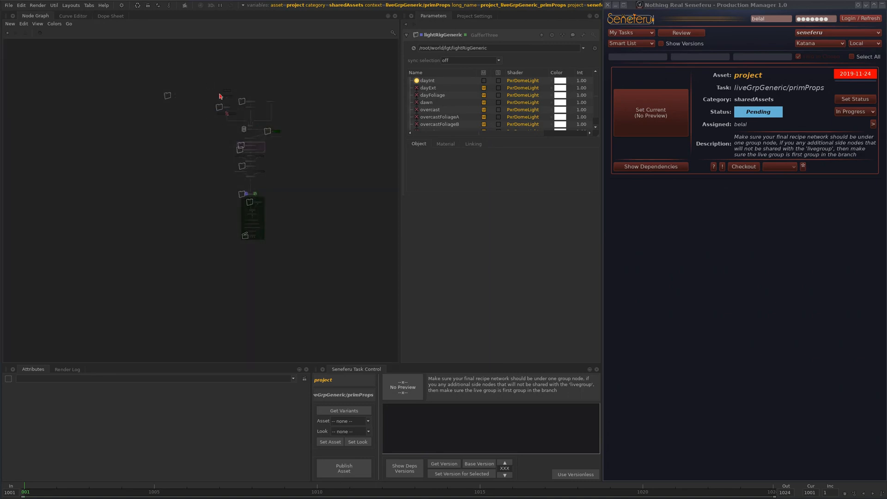
left_click_drag(205, 77, 344, 298)
key("Delete")
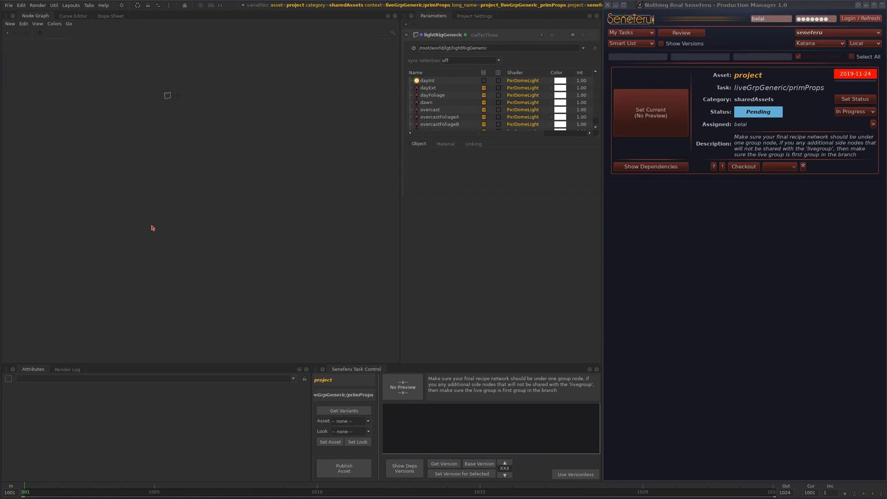
scroll(115, 102, "up", 6)
middle_click_drag(327, 117, 178, 206)
scroll(191, 212, "up", 5)
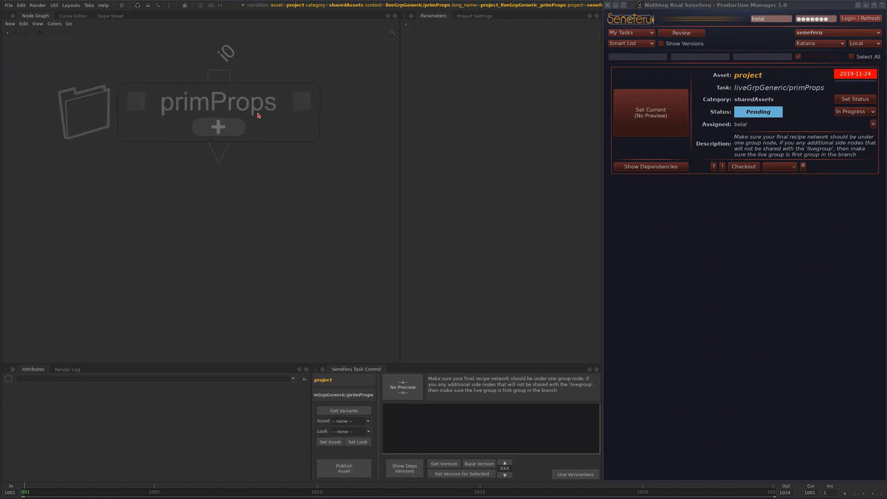
Reposition the isolated primProps group in the node graph and set its task status to In Progress
left_click_drag(241, 138, 199, 193)
scroll(252, 235, "down", 3)
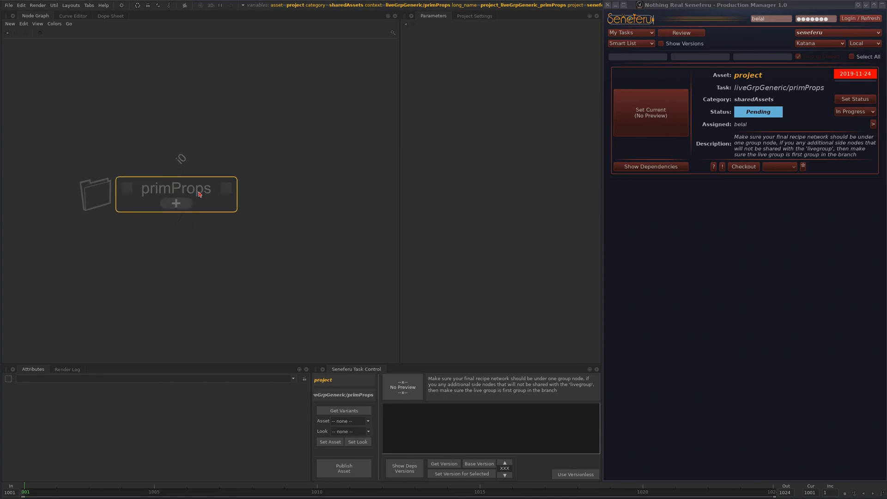
scroll(233, 226, "down", 2)
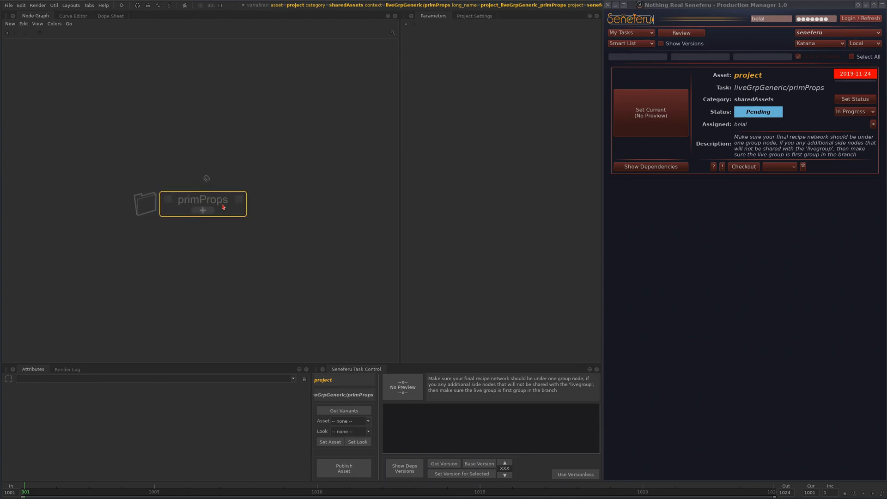
middle_click_drag(222, 205, 180, 225)
scroll(227, 241, "down", 2)
left_click_drag(198, 212, 226, 211)
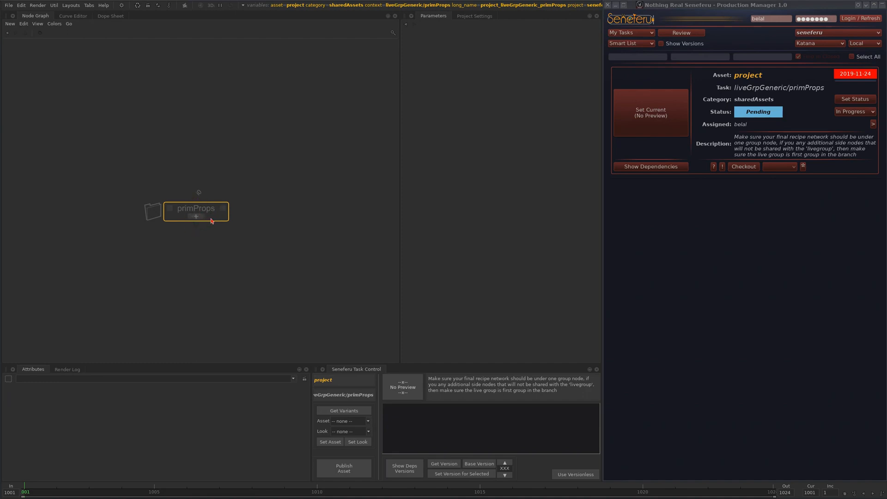
scroll(202, 203, "up", 2)
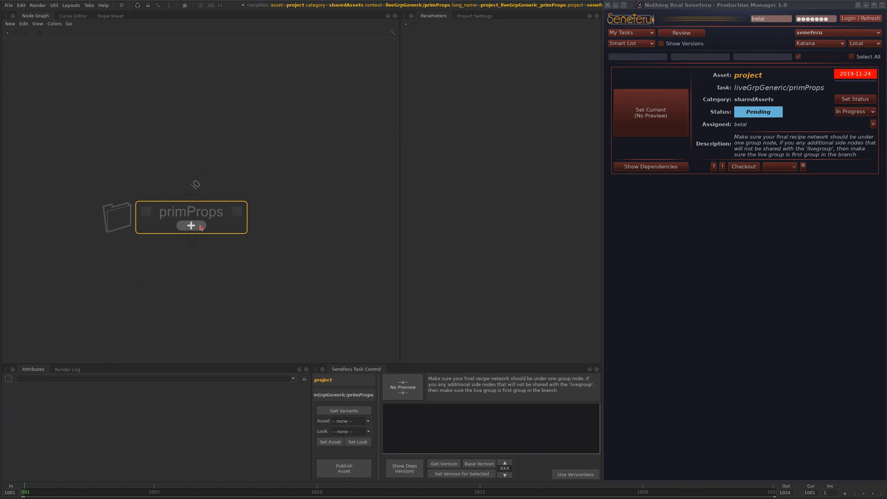
left_click_drag(218, 207, 223, 199)
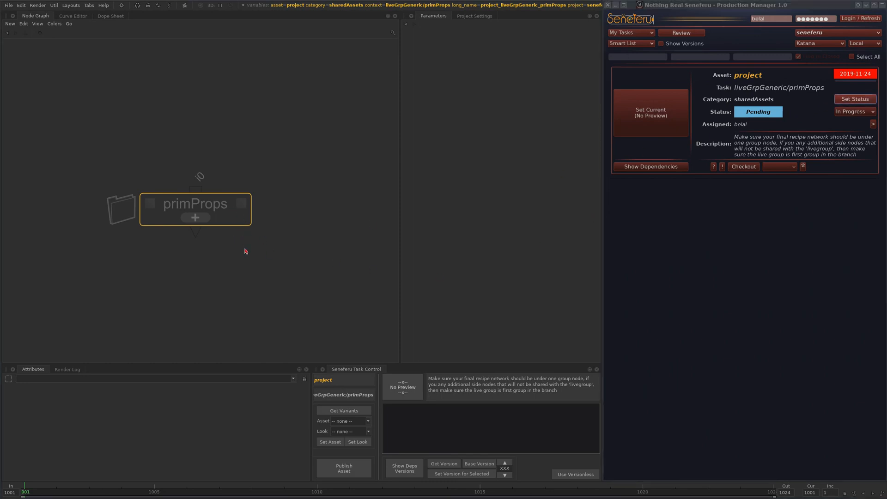
left_click_drag(219, 212, 222, 185)
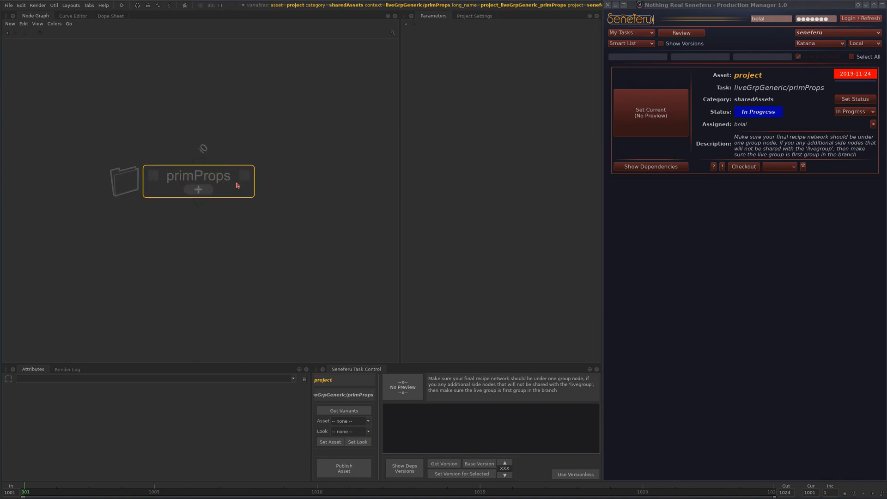
Color the primProps group node pastel purple and clear the node selection
left_click(54, 24)
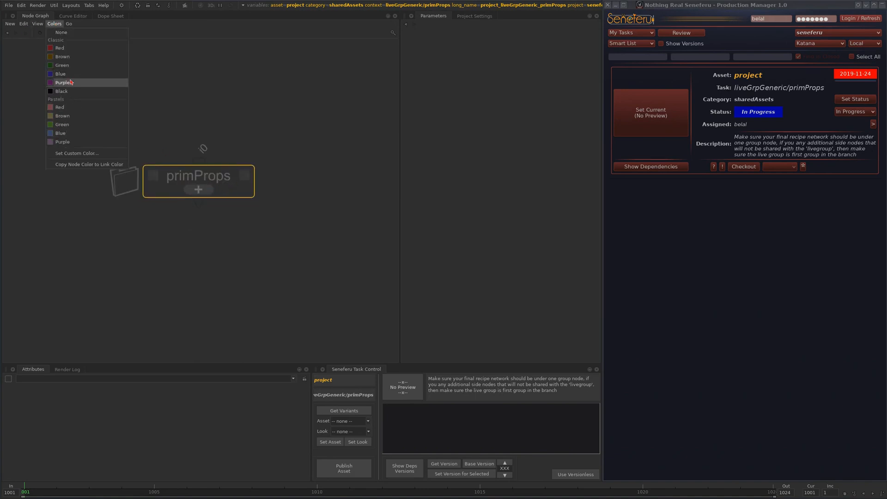
left_click(67, 142)
left_click_drag(213, 193, 214, 188)
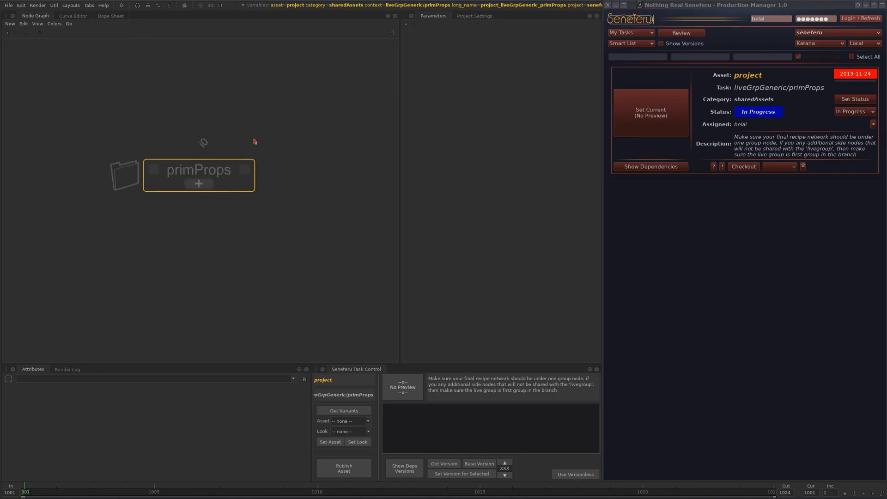
left_click(255, 140)
Expand the primProps group in place so its whole internal node chain fits in the node graph
left_click(233, 180)
left_click(199, 184)
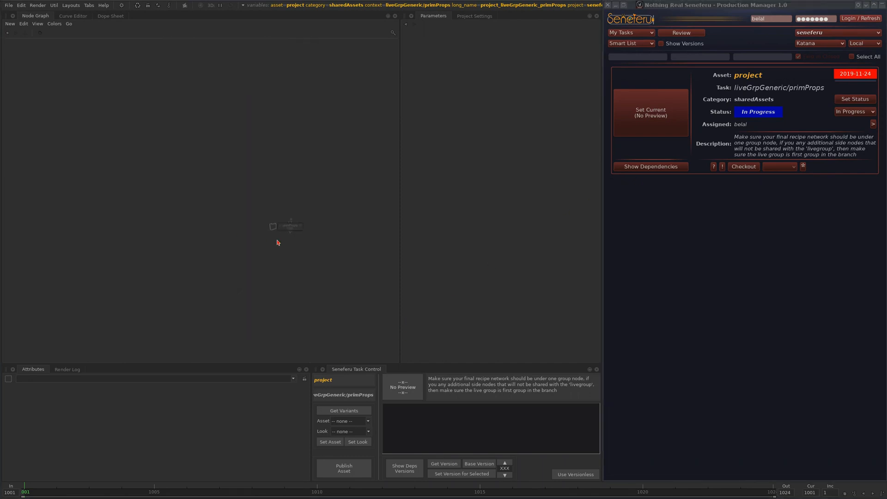
scroll(296, 245, "up", 5)
middle_click_drag(381, 218, 249, 202)
scroll(249, 202, "down", 3)
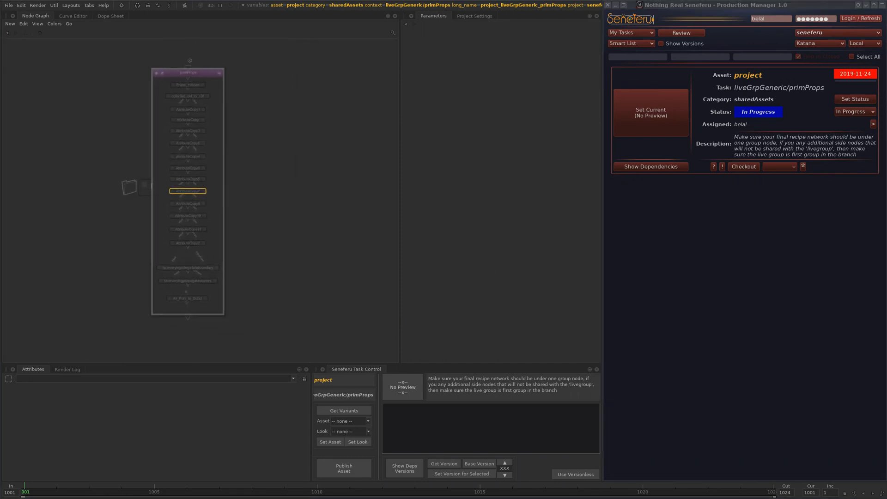
scroll(261, 217, "down", 1)
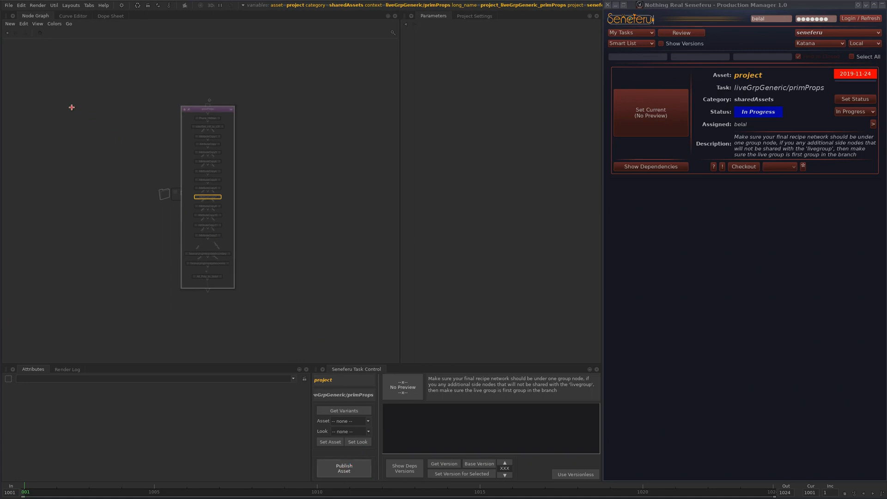
Publish primProps with a preview captured around the expanded group, skip additional files, and set the task status to Review
left_click_drag(37, 89, 373, 305)
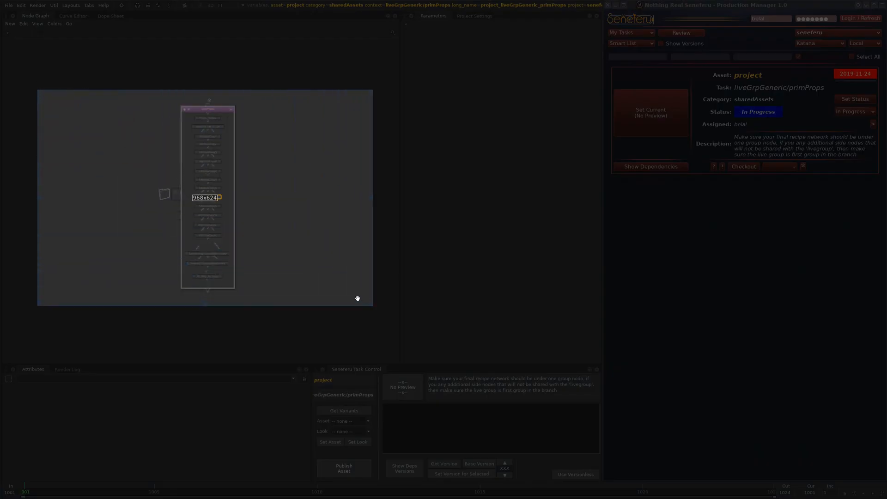
double_click(327, 287)
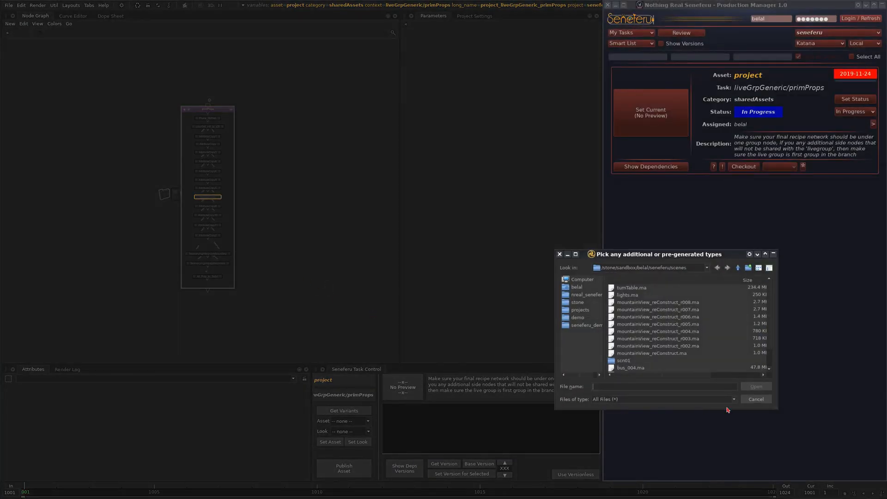
left_click(762, 400)
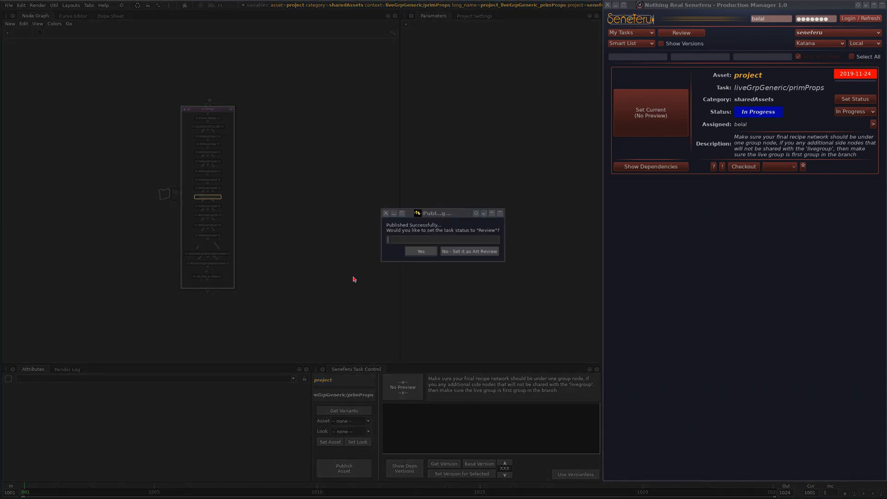
left_click(418, 251)
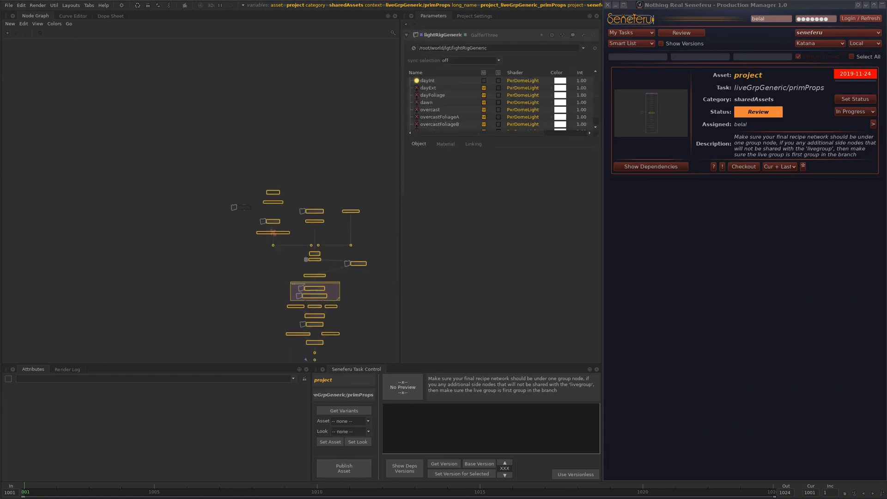
Restore the full recipe network, clear the node selection, and return from the primProps task to the task list
left_click(117, 171)
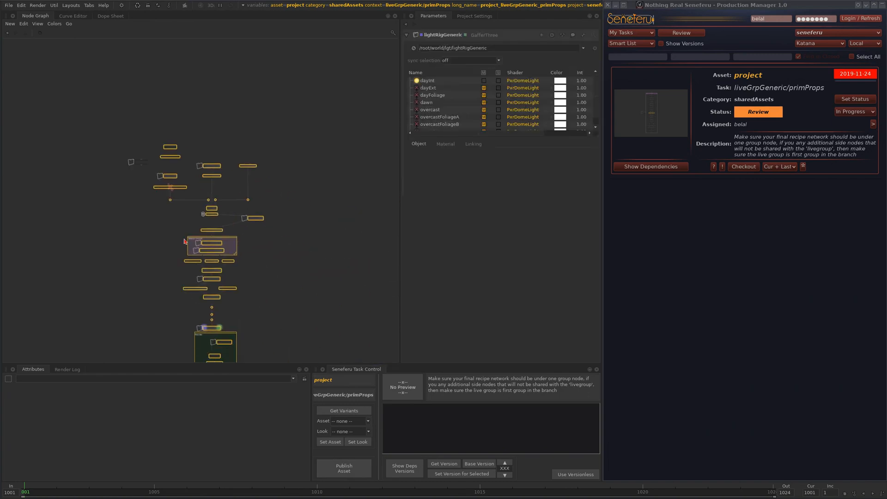
left_click(144, 245)
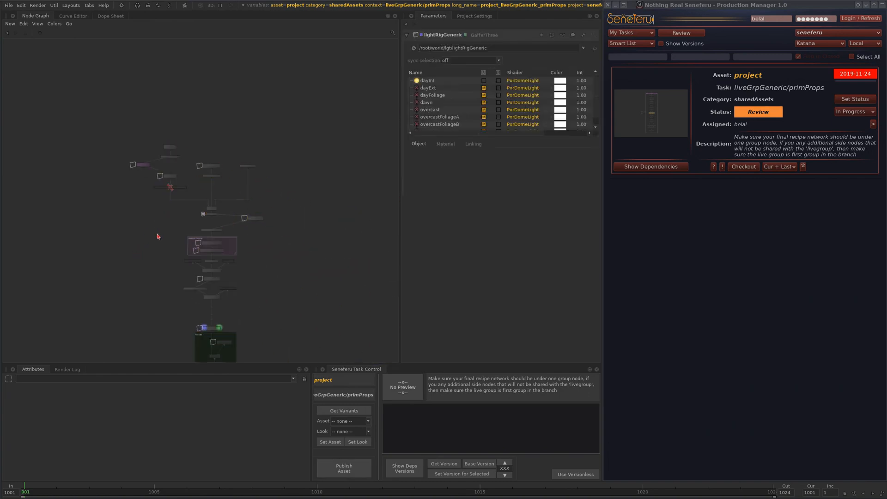
middle_click_drag(194, 292, 187, 253)
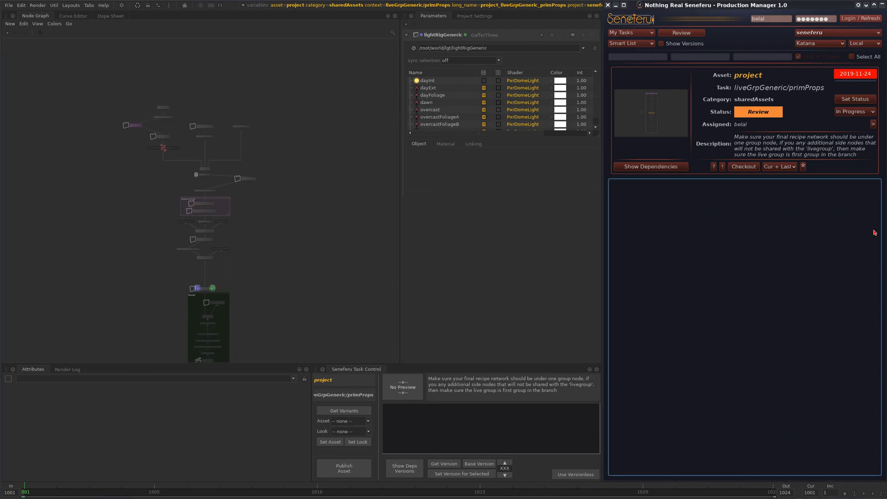
left_click(669, 132)
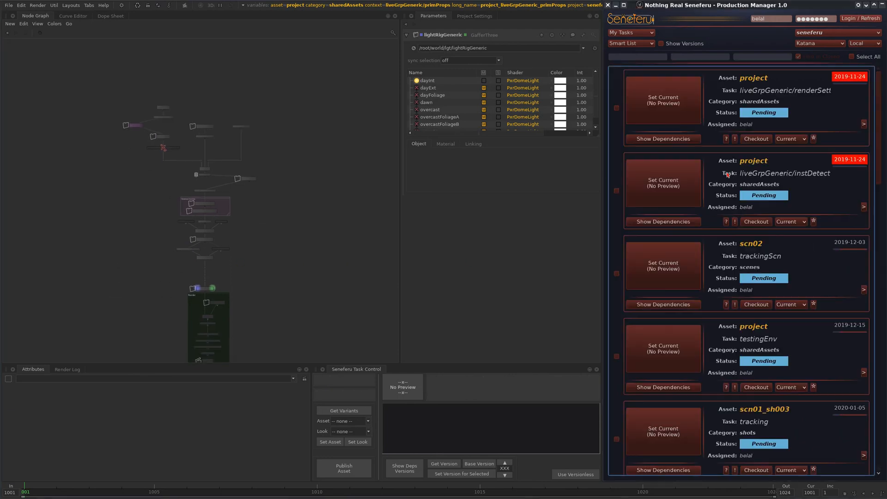
left_click(677, 95)
middle_click_drag(273, 273, 280, 227)
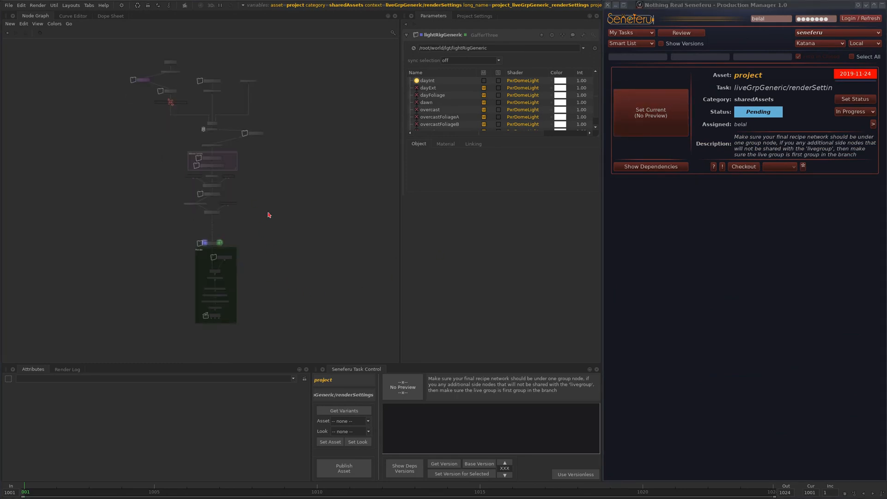
left_click(698, 126)
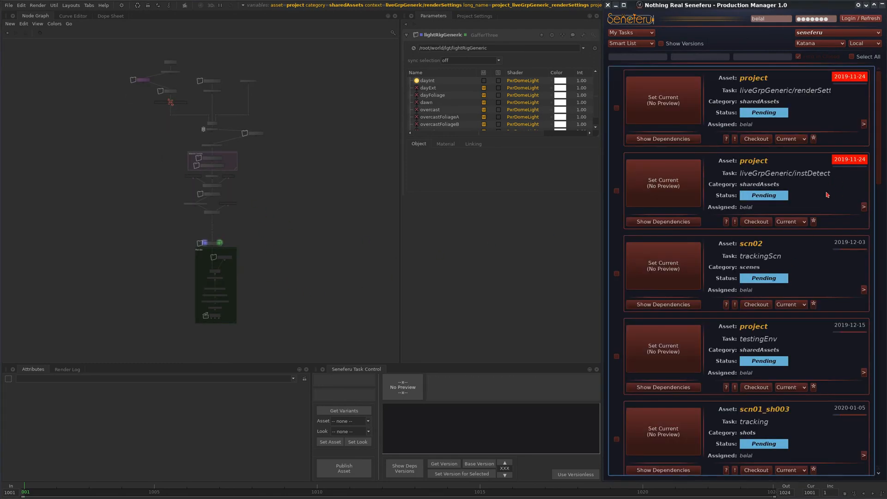
Open the liveGrpGeneric/instDetector task and color the instDetect group node classic blue
left_click(663, 183)
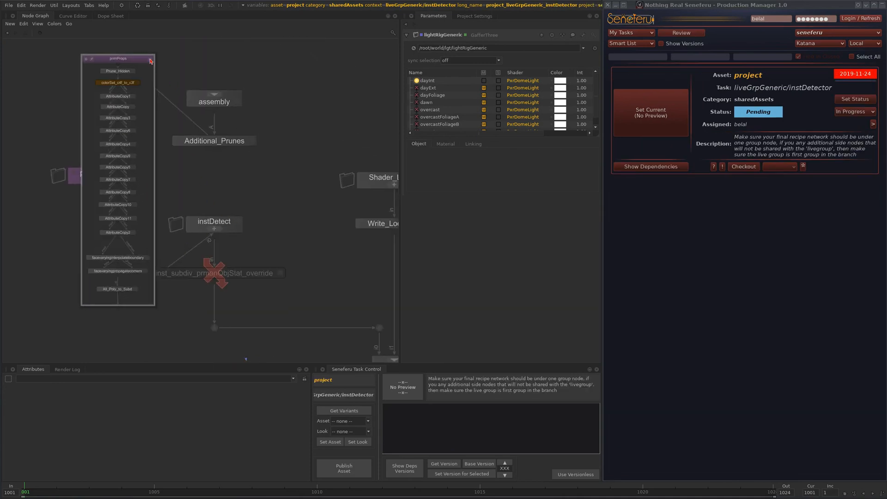
left_click(220, 228)
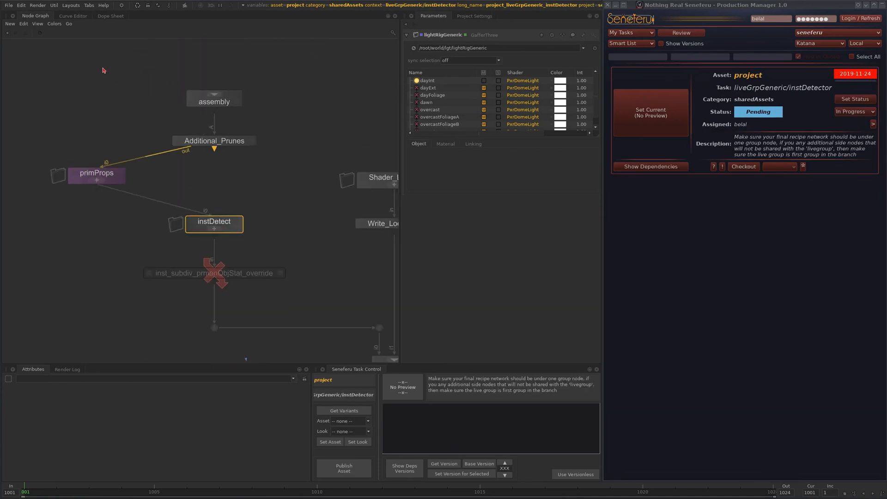
left_click(54, 26)
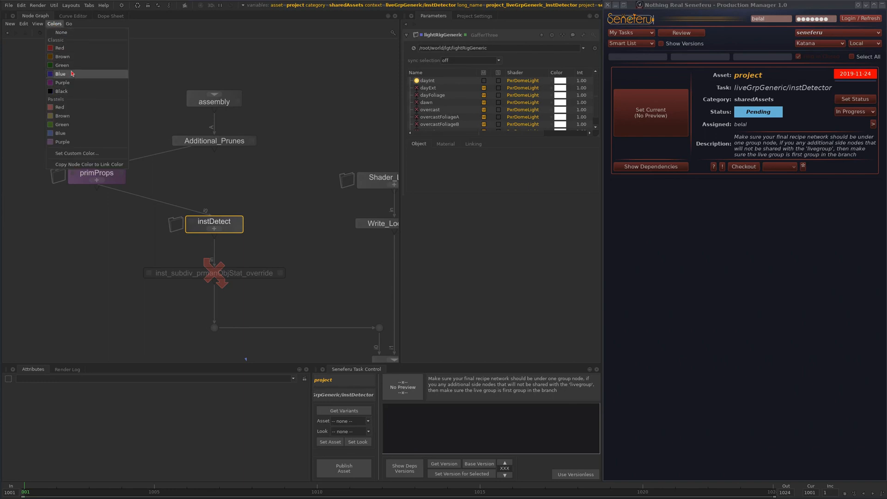
left_click(70, 73)
left_click(149, 236)
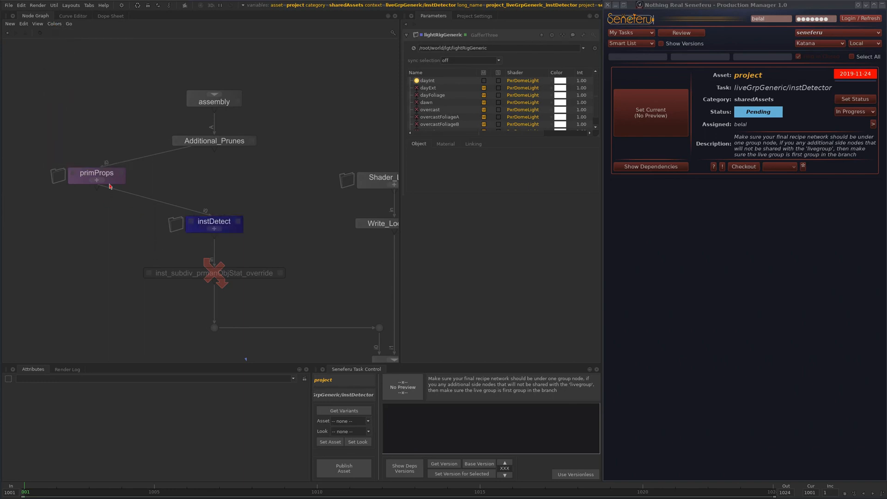
Disconnect instDetect from the network and move it well aside, then place primProps back among the other recipe nodes
left_click(200, 216)
left_click(245, 196)
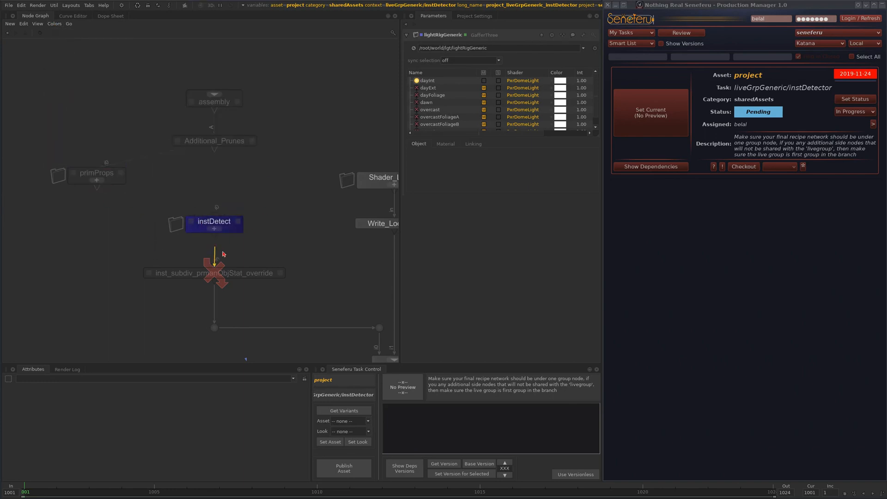
left_click_drag(211, 217, 76, 246)
scroll(210, 232, "down", 3)
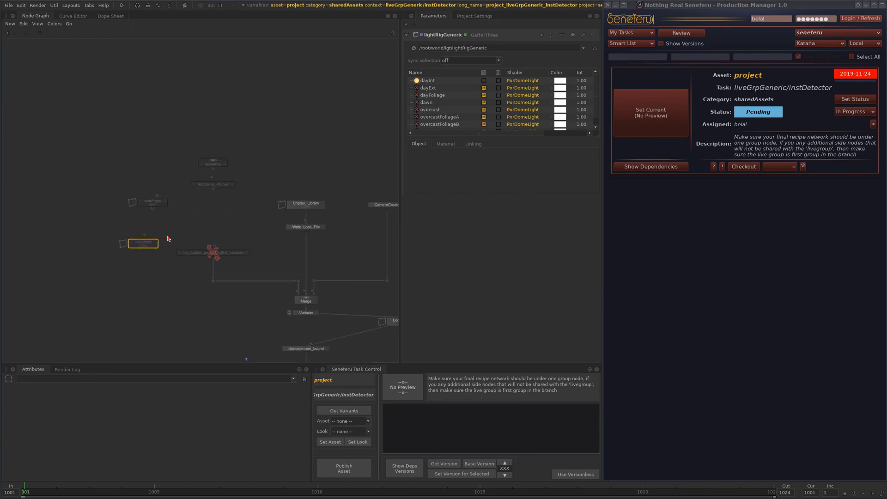
left_click_drag(144, 243, 81, 234)
left_click_drag(158, 206, 224, 221)
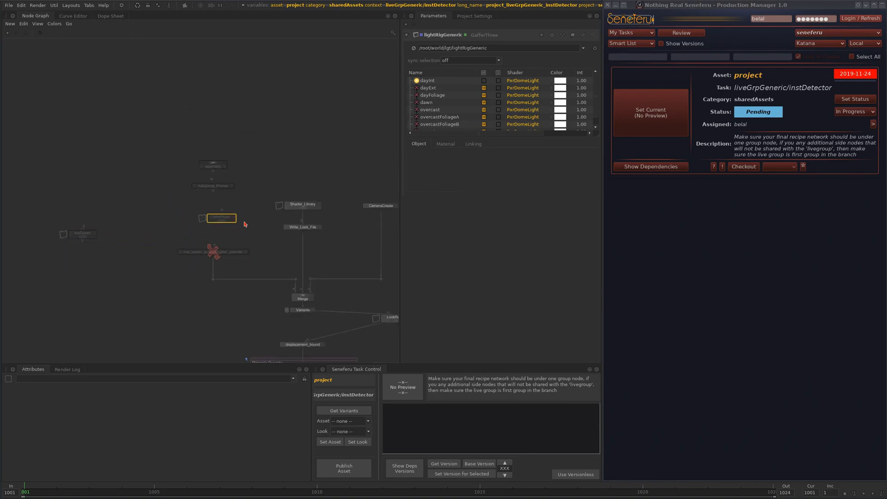
Delete all nodes of the recipe network except the isolated instDetect group
scroll(273, 204, "down", 5)
middle_click_drag(273, 267, 242, 210)
left_click_drag(203, 108, 351, 356)
key("Delete")
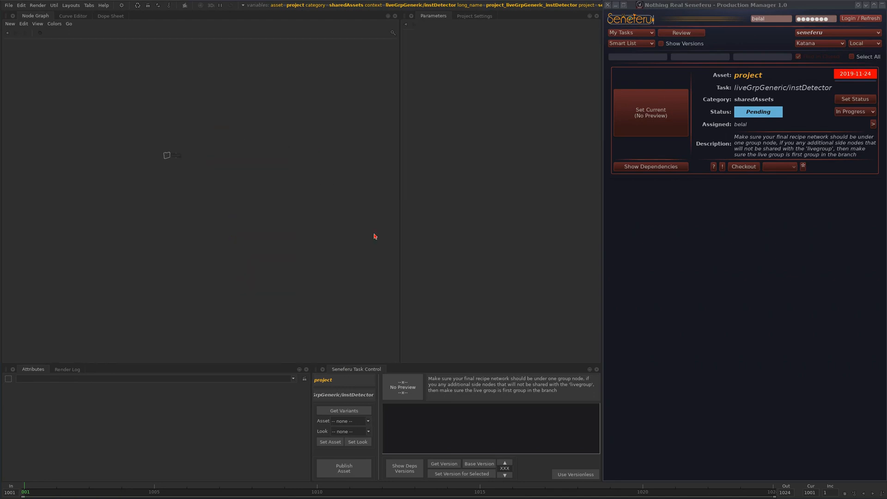
Frame the remaining instDetect group and expand it in place to expose its internal nodes and note
key("a")
scroll(226, 187, "up", 4)
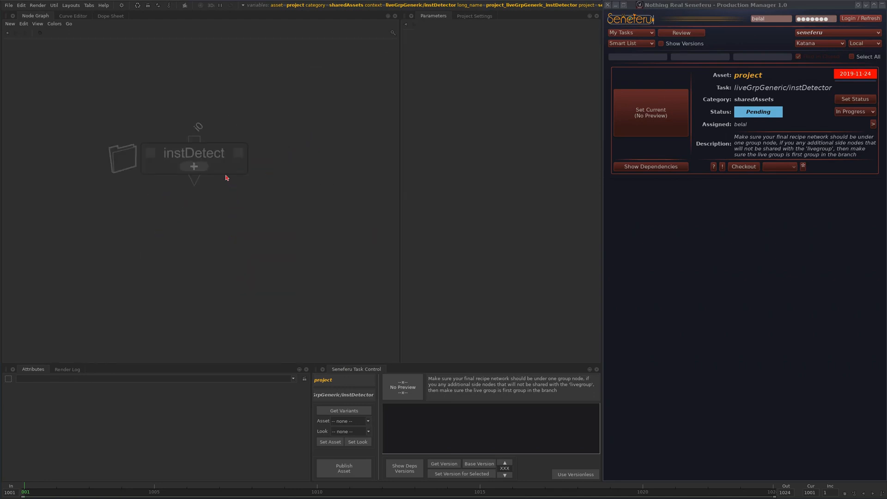
middle_click_drag(220, 173, 185, 190)
left_click(185, 190)
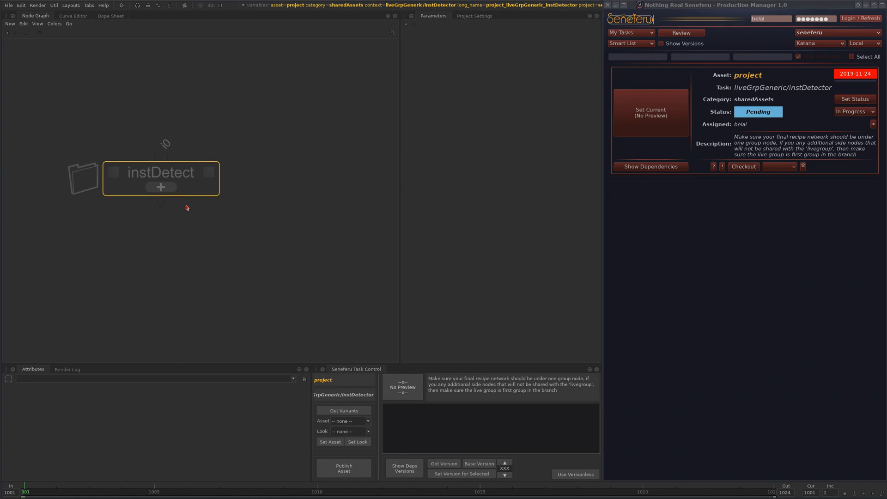
left_click(161, 186)
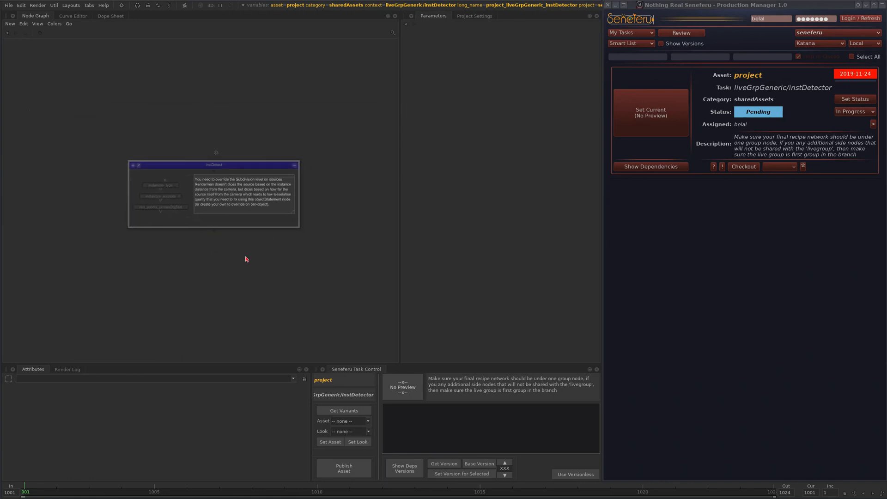
Set the liveGrpGeneric/instDetector task status to In Progress and dismiss the status trigger error
left_click(855, 99)
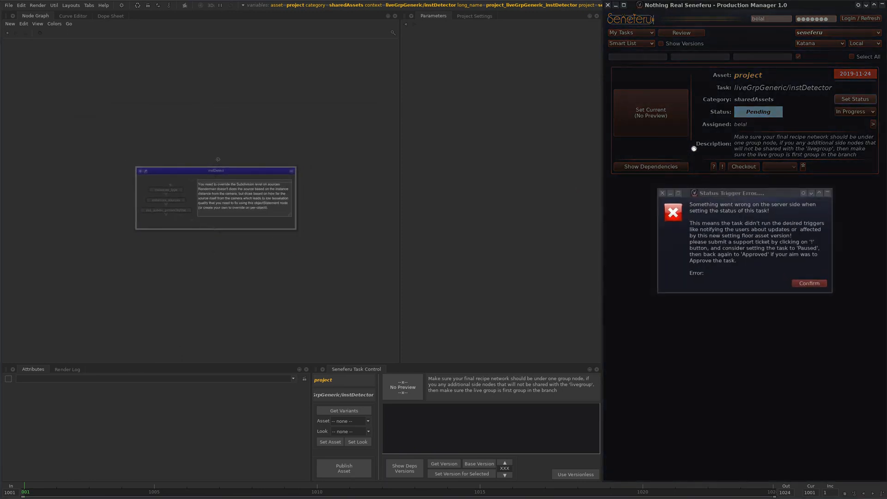
left_click(808, 282)
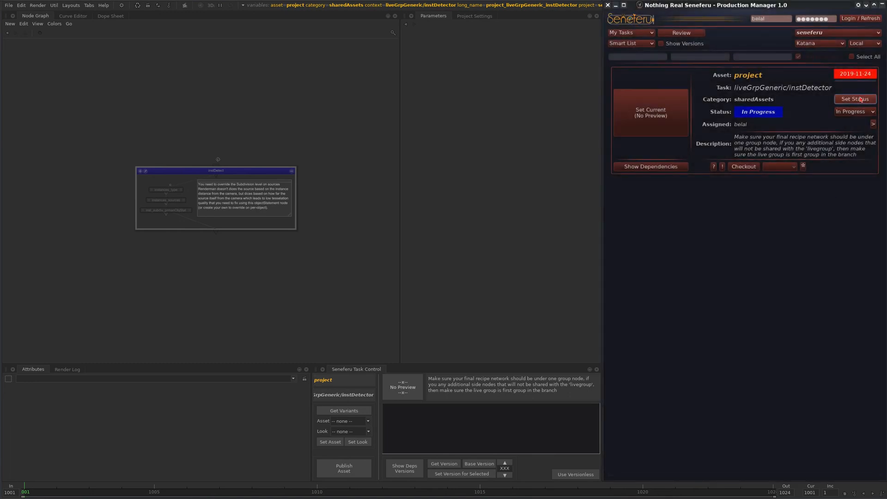
middle_click_drag(314, 281, 285, 240)
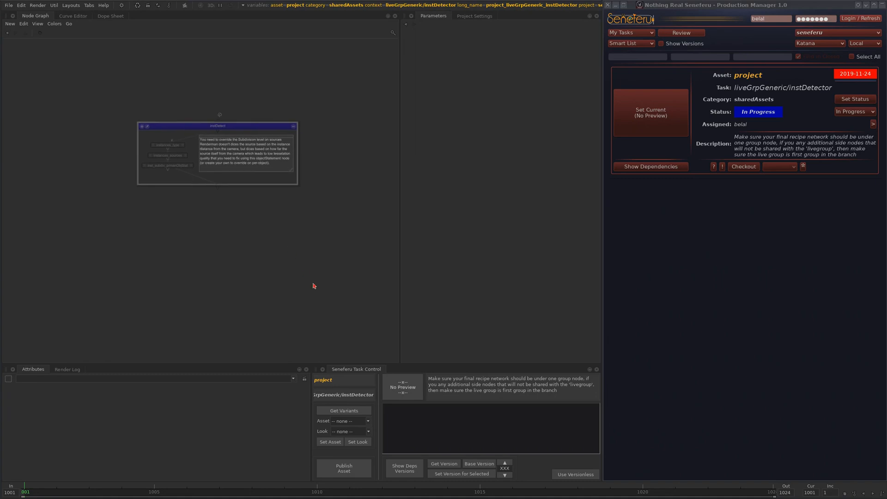
Publish the instDetector asset with a preview image captured around the expanded instDetect group
middle_click_drag(238, 210, 279, 235)
scroll(269, 242, "down", 3)
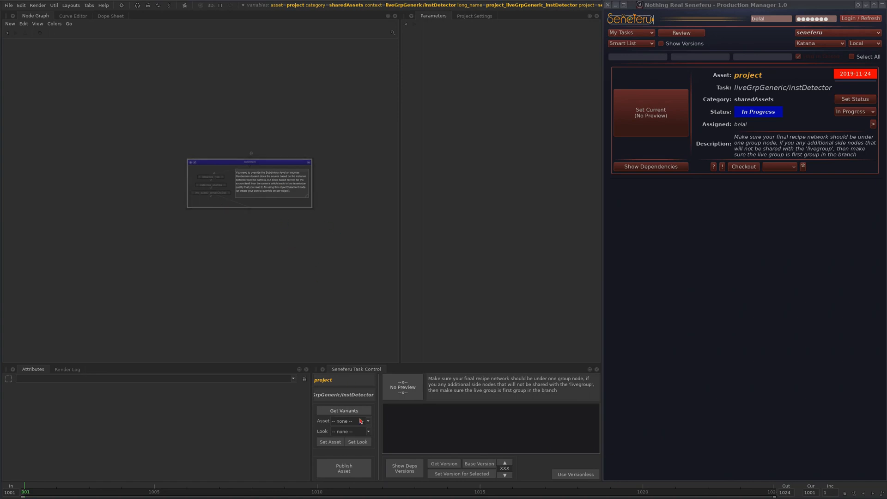
left_click(345, 468)
left_click_drag(148, 113, 313, 214)
left_click_drag(249, 126, 281, 147)
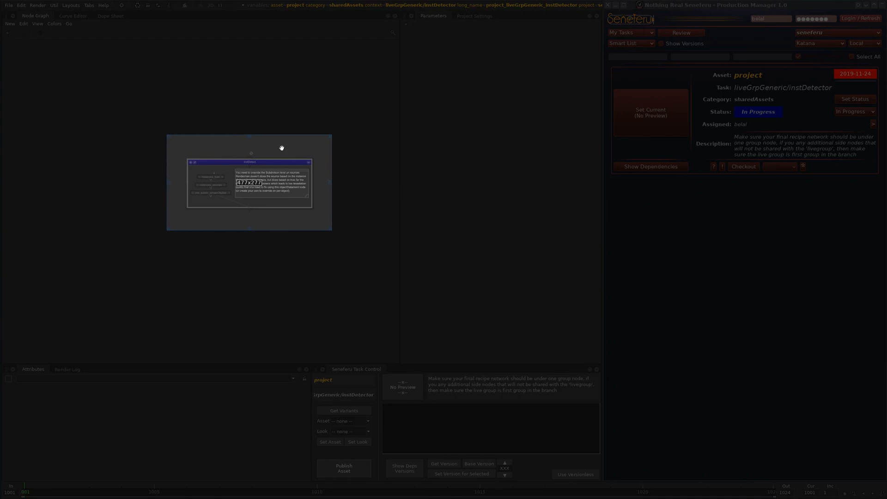
double_click(284, 169)
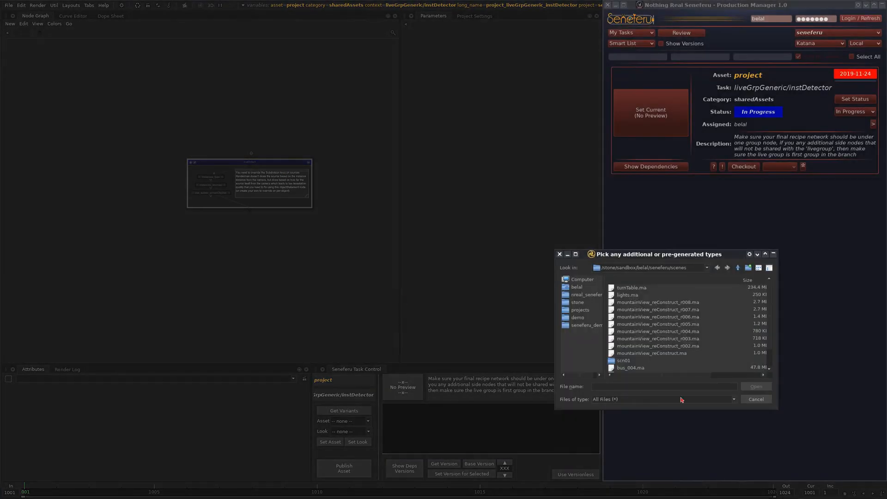
Skip adding extra files to the instDetector publish and set the task status to Review
left_click(755, 401)
left_click(760, 400)
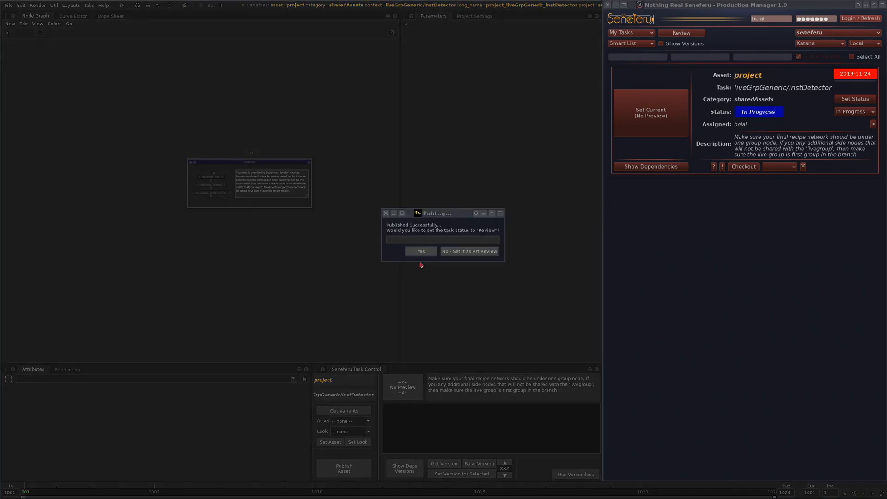
left_click(421, 251)
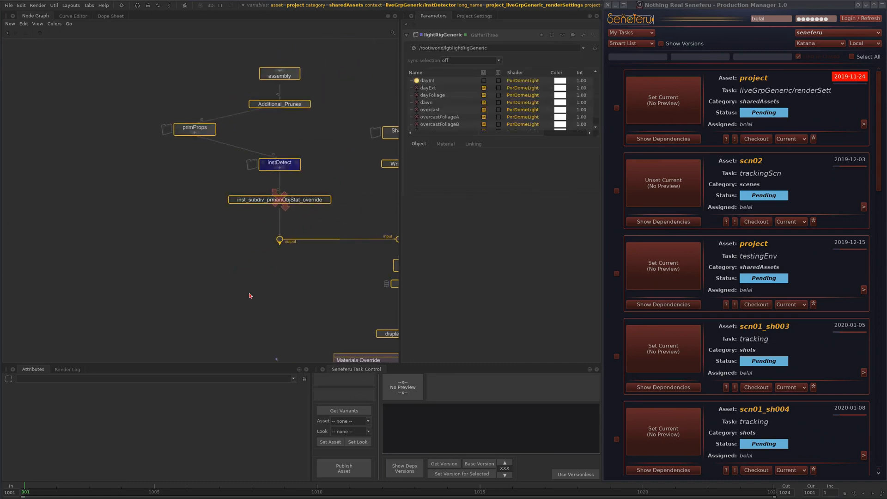
Make liveGrpGeneric/renderSettings the current task and set its status to In Progress
scroll(244, 293, "down", 5)
middle_click_drag(232, 295, 171, 158)
scroll(208, 255, "up", 3)
middle_click_drag(287, 303, 282, 243)
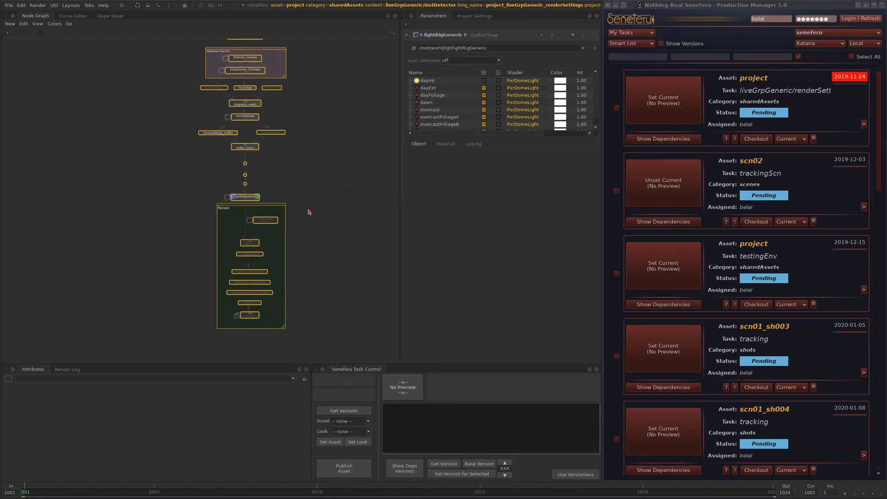
left_click(663, 100)
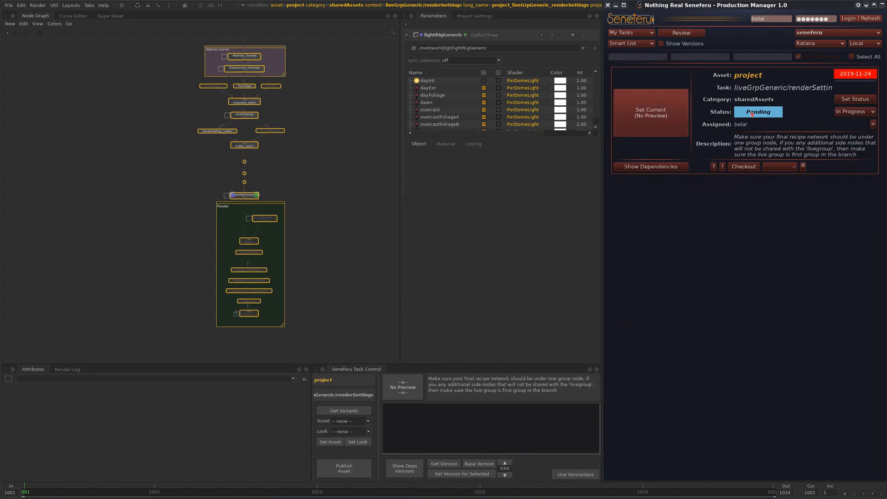
scroll(295, 185, "up", 6)
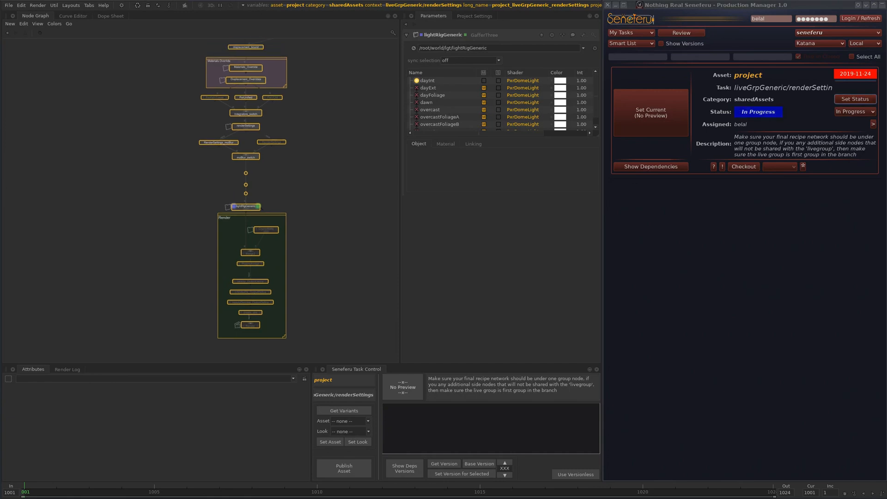
middle_click_drag(314, 204, 309, 253)
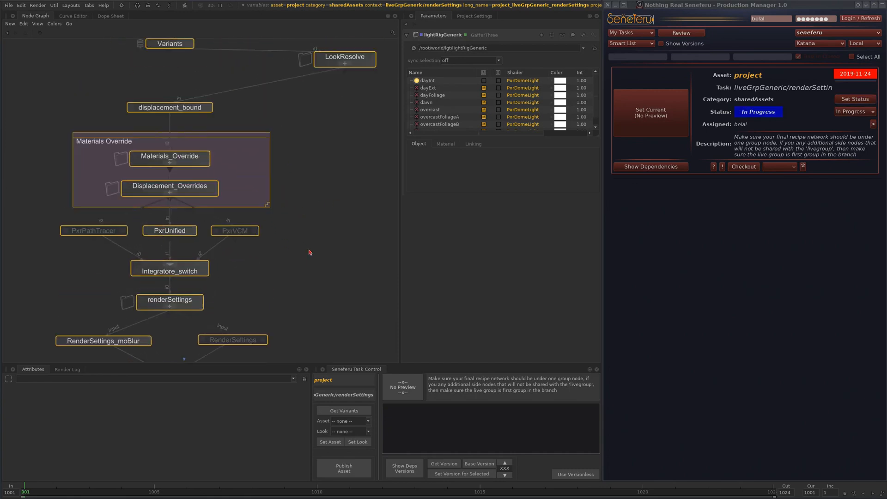
Pull the renderSettings group out of the recipe network and disconnect it from its neighbouring nodes
left_click(253, 307)
middle_click_drag(247, 335, 277, 240)
middle_click_drag(266, 358, 259, 253)
middle_click_drag(281, 130, 274, 251)
middle_click_drag(281, 159, 273, 273)
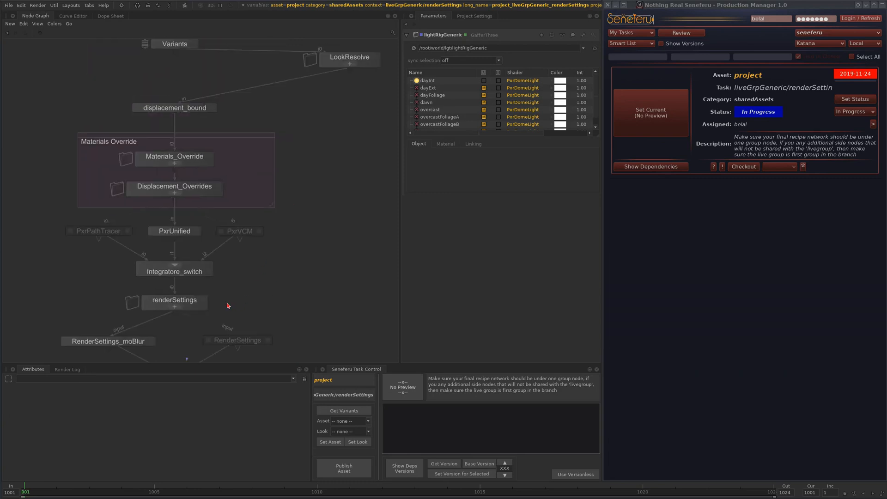
left_click(187, 304)
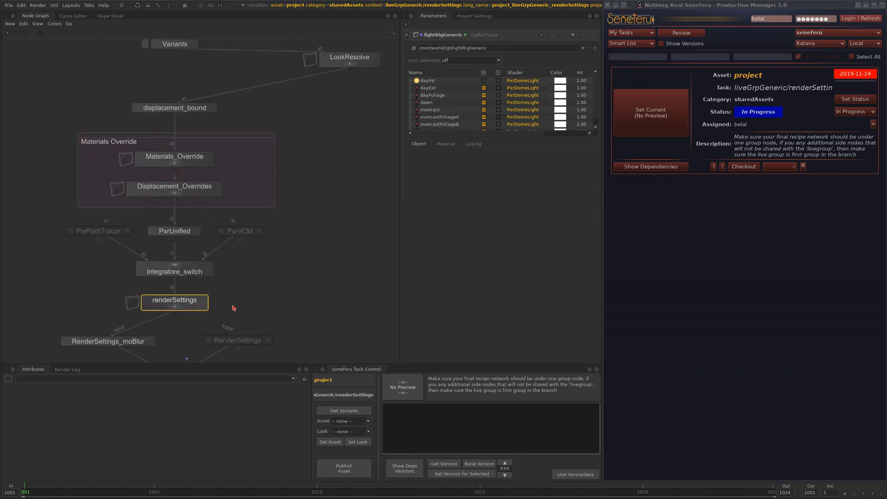
scroll(201, 297, "down", 3)
left_click(307, 281)
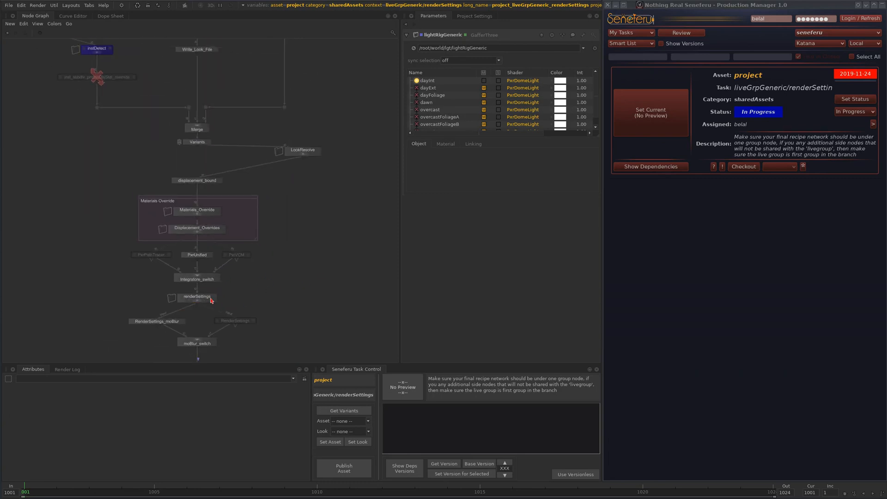
left_click_drag(211, 300, 311, 291)
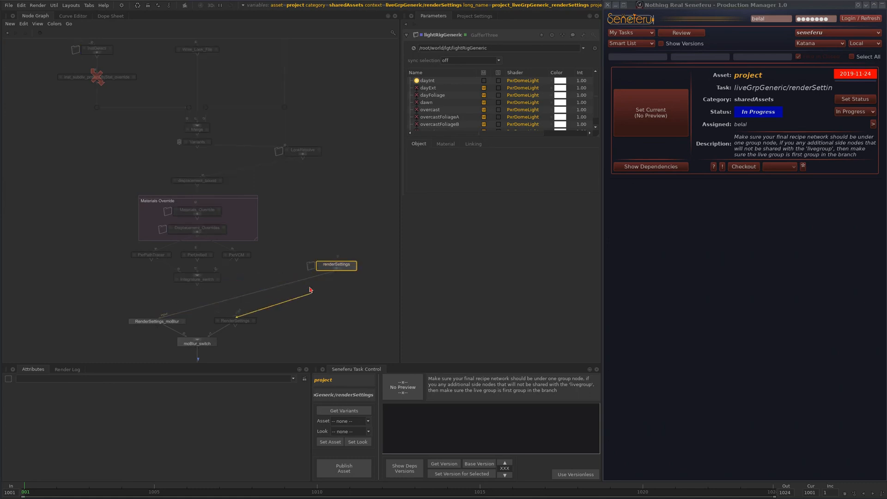
left_click(311, 289)
left_click(307, 280)
left_click(309, 288)
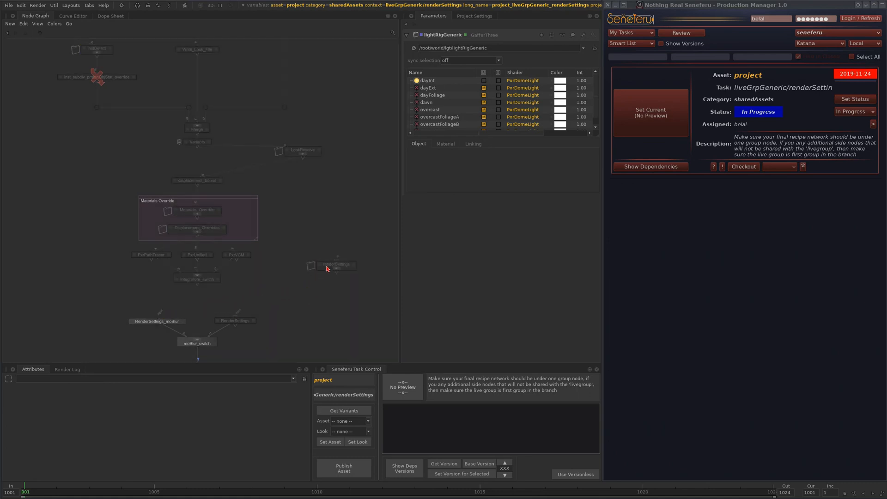
Move the disconnected renderSettings group farther away from the rest of the recipe network
left_click(327, 268)
scroll(231, 284, "down", 6)
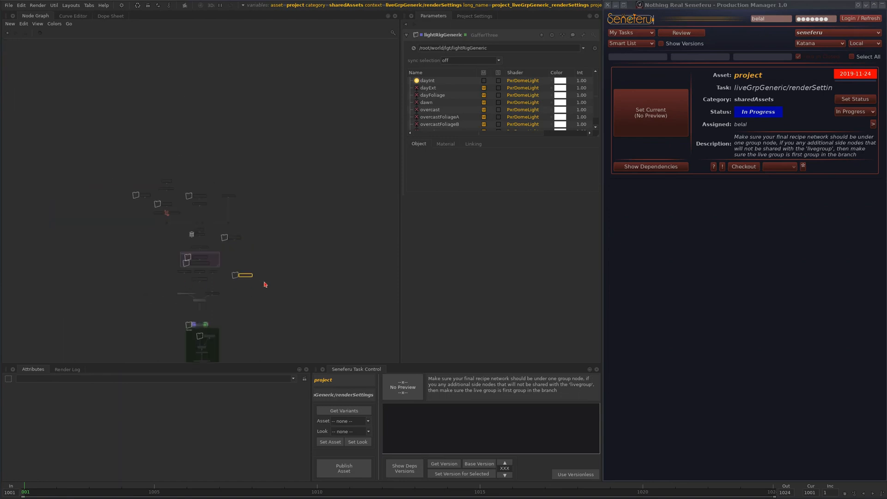
left_click_drag(250, 277, 302, 267)
left_click(282, 286)
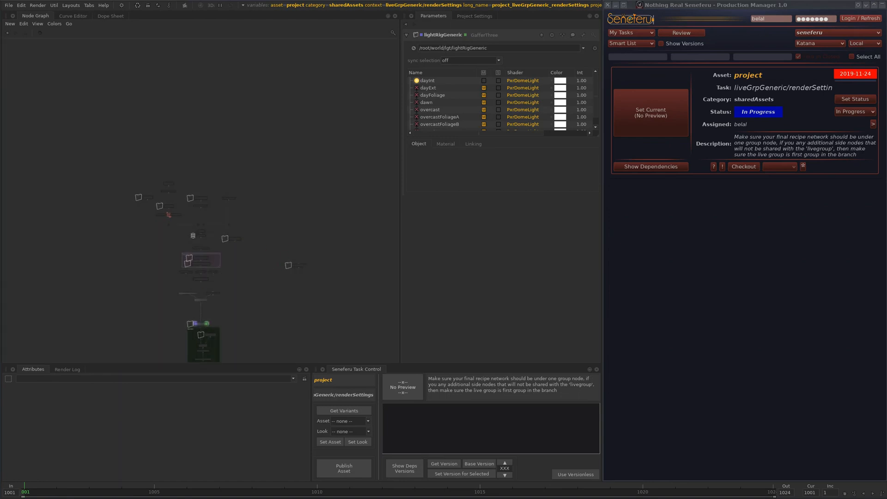
Delete all nodes of the recipe network except the isolated renderSettings group
scroll(275, 238, "down", 3)
middle_click_drag(273, 231, 296, 136)
left_click_drag(187, 323, 273, 105)
key("Delete")
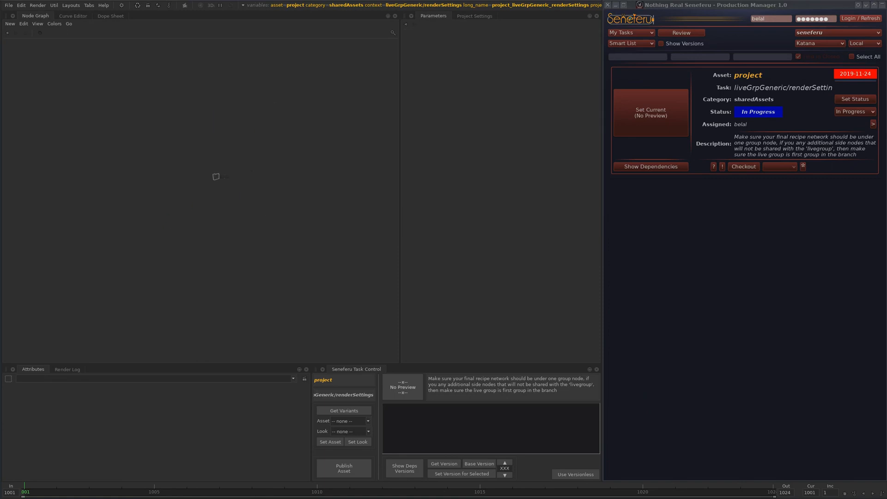
Frame the remaining renderSettings group and expand it in place to expose its Renderman RIS and Channels Define nodes
key("f")
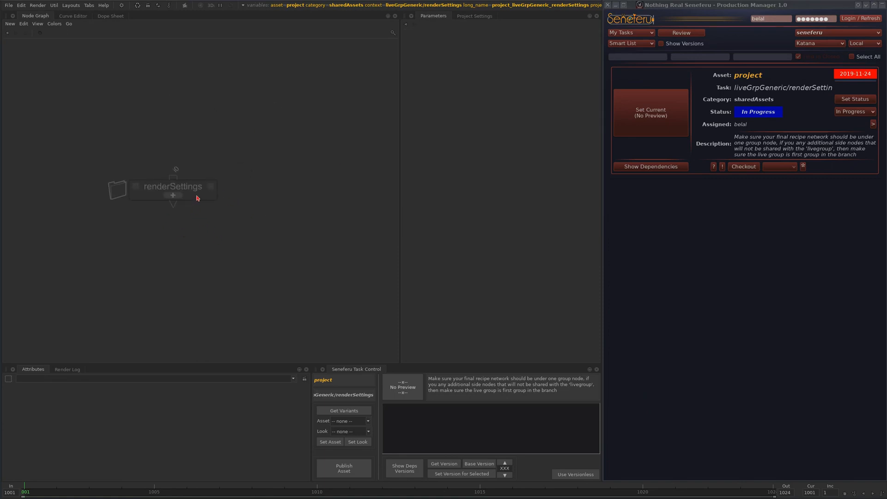
left_click(197, 197)
left_click(172, 195)
scroll(305, 223, "down", 3)
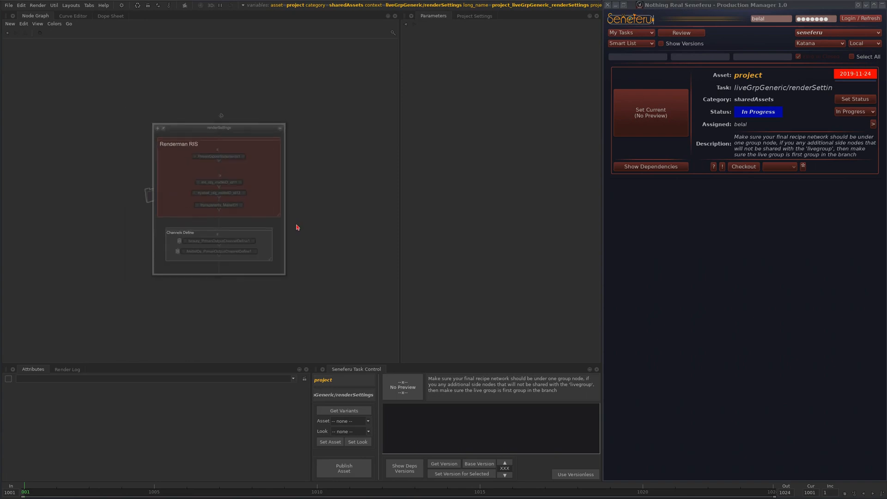
middle_click_drag(285, 226, 297, 194)
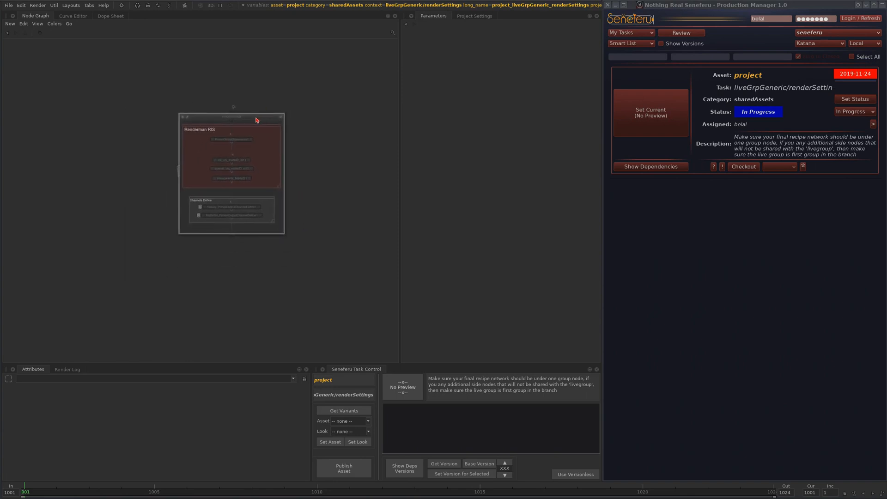
middle_click_drag(251, 119, 250, 120)
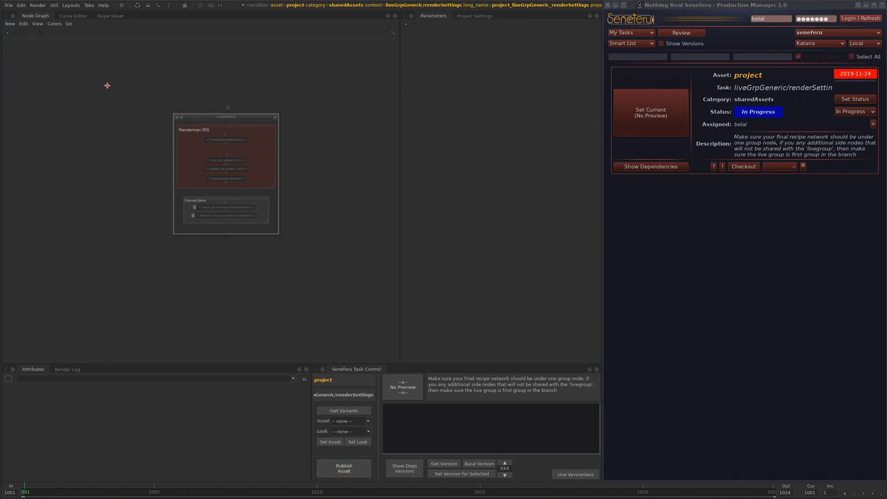
Publish renderSettings with a captured preview of the expanded group and no additional files, setting the task status to Review
key("Print")
left_click_drag(96, 82, 361, 253)
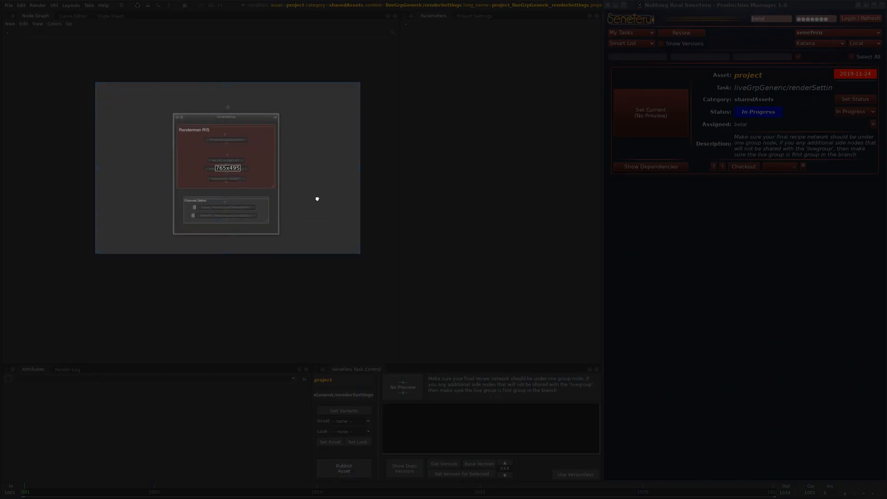
left_click_drag(317, 198, 316, 205)
key("Return")
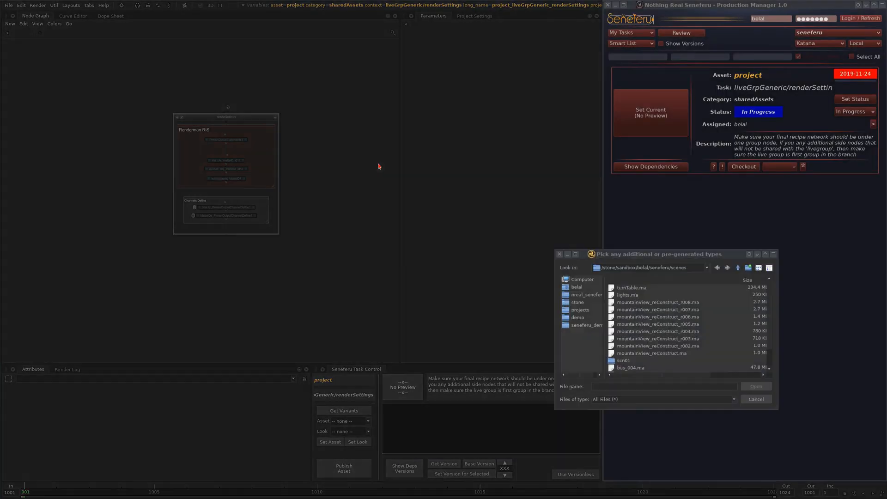
left_click(756, 400)
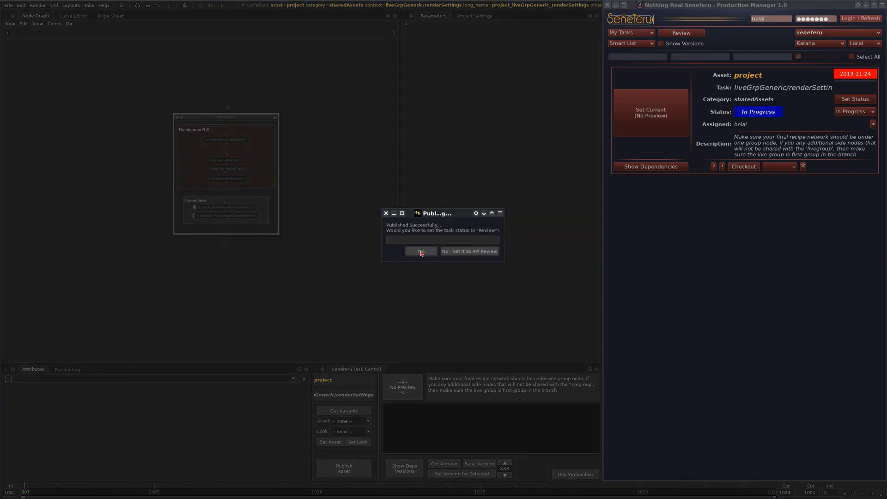
left_click(416, 251)
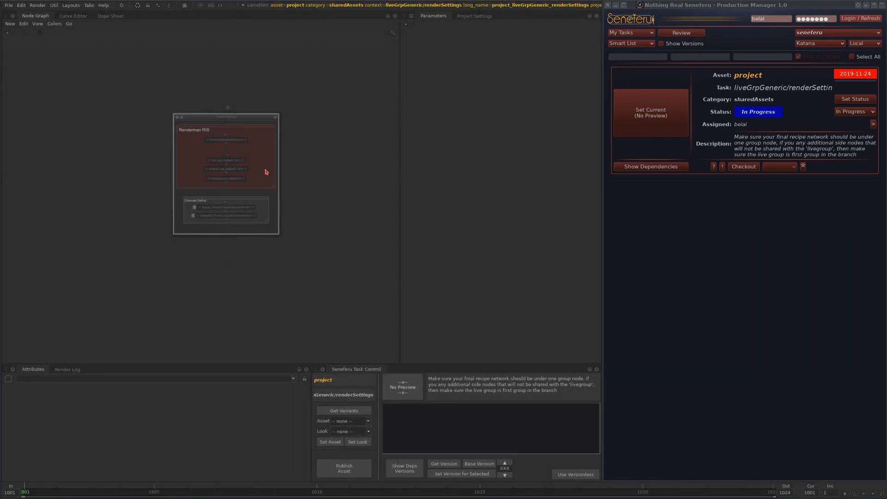
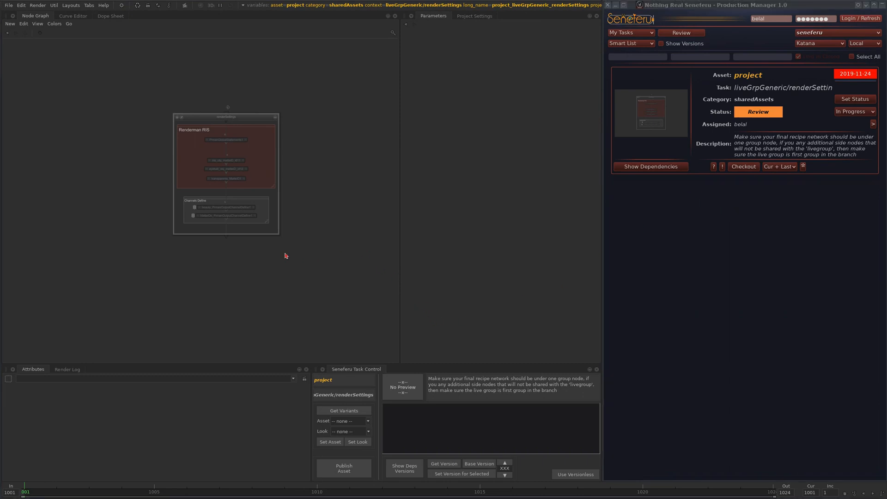
Collapse the renderSettings group and start a new empty Katana project
scroll(265, 223, "up", 3)
middle_click_drag(265, 222, 256, 280)
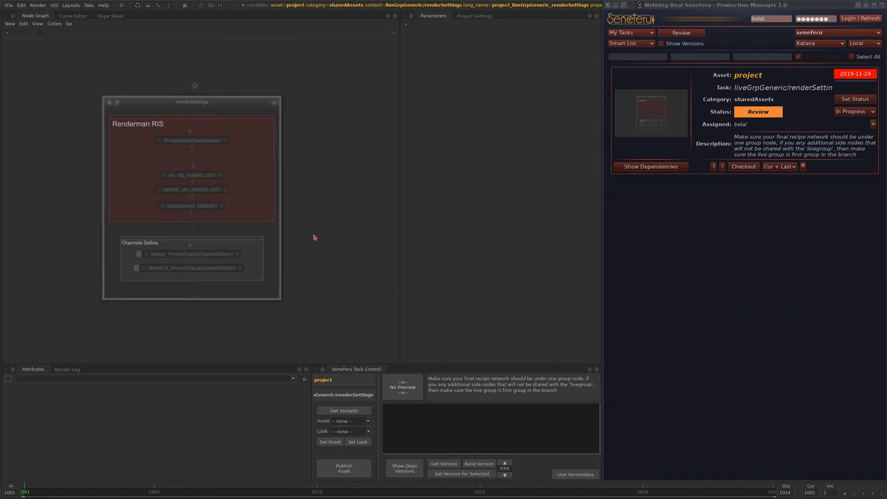
left_click(274, 103)
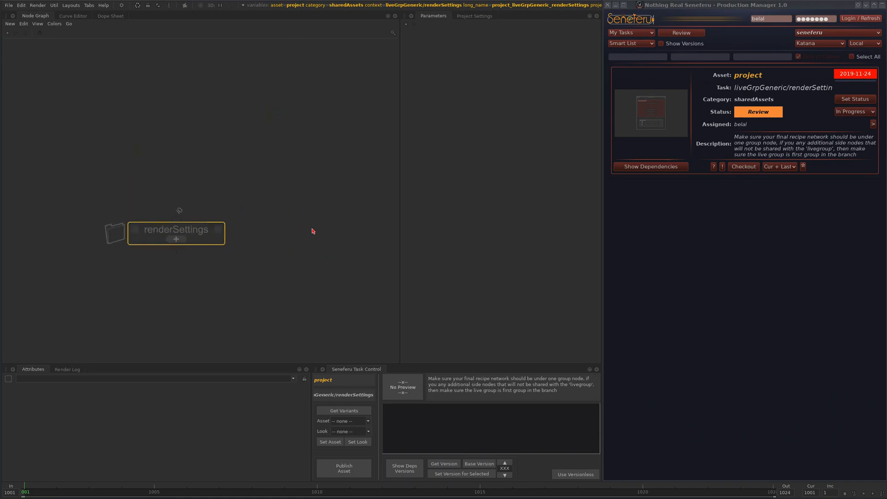
key("ctrl+n")
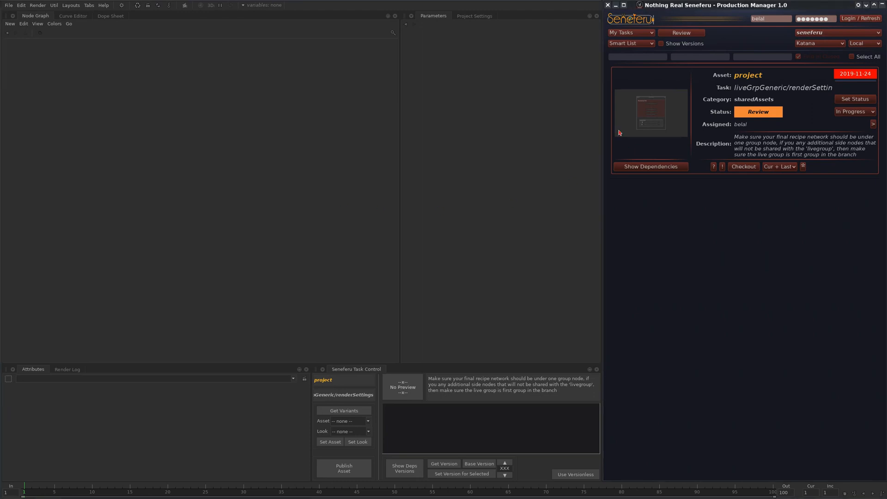
Unset renderSettings as the current task and switch the task list from My Tasks to VFX/CG Sup
left_click(651, 126)
left_click_drag(877, 151, 829, 94)
left_click(660, 57)
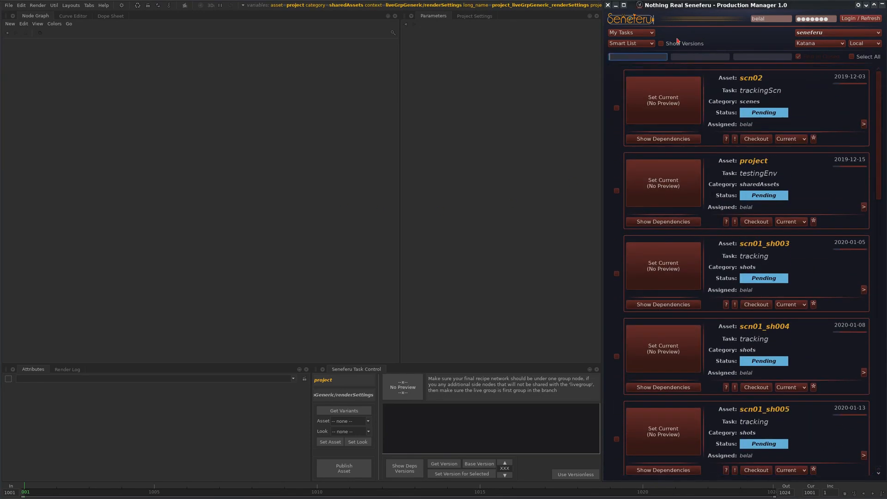
left_click(639, 32)
left_click(646, 67)
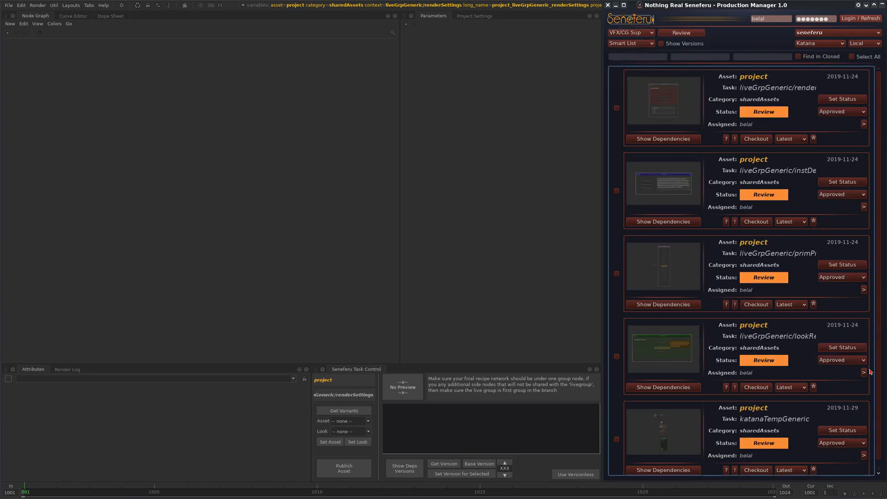
Approve the liveGrpGeneric tasks renderSettings, instDetector, primProps and lookResolve, and dismiss the asset update notifications
scroll(817, 474, "down", 1)
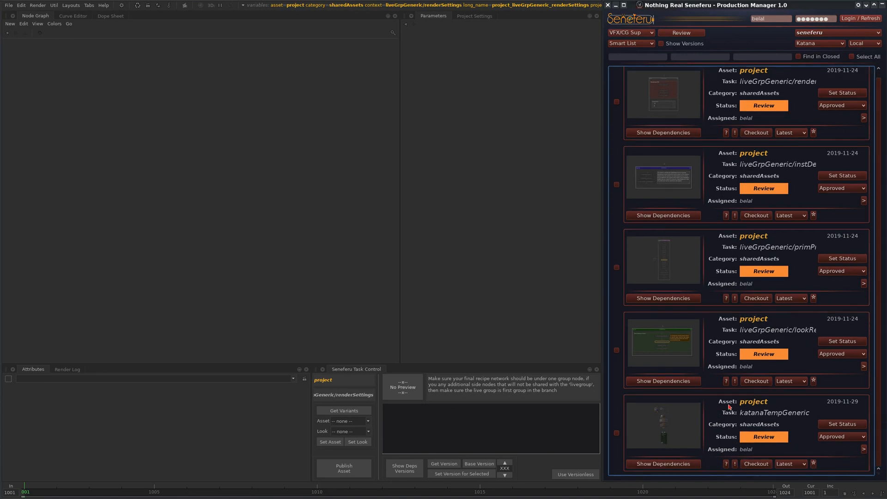
scroll(785, 231, "up", 1)
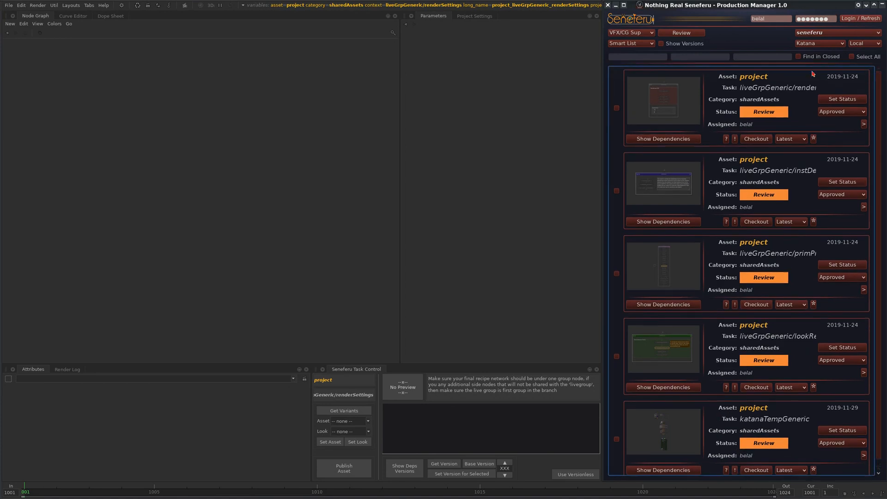
left_click(828, 100)
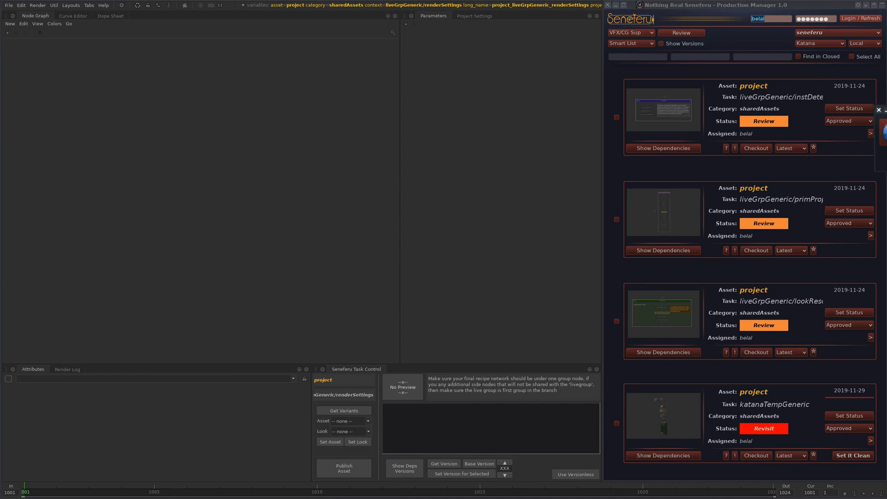
left_click(834, 203)
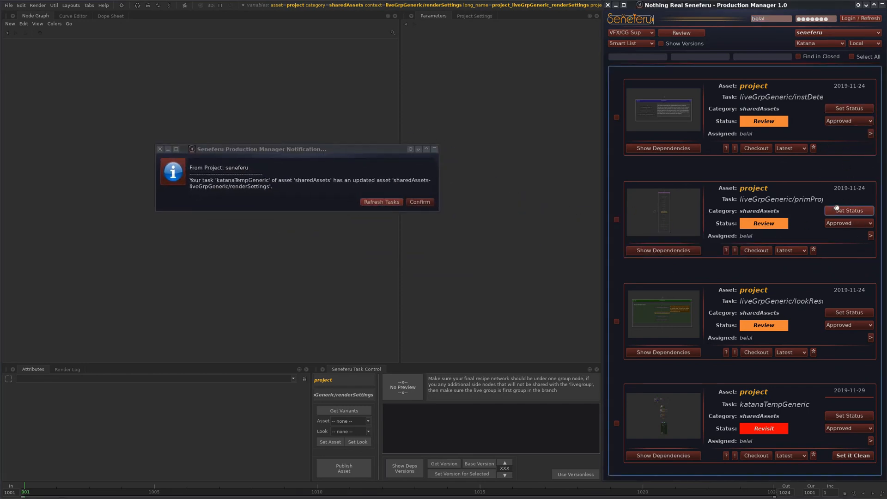
left_click(849, 211)
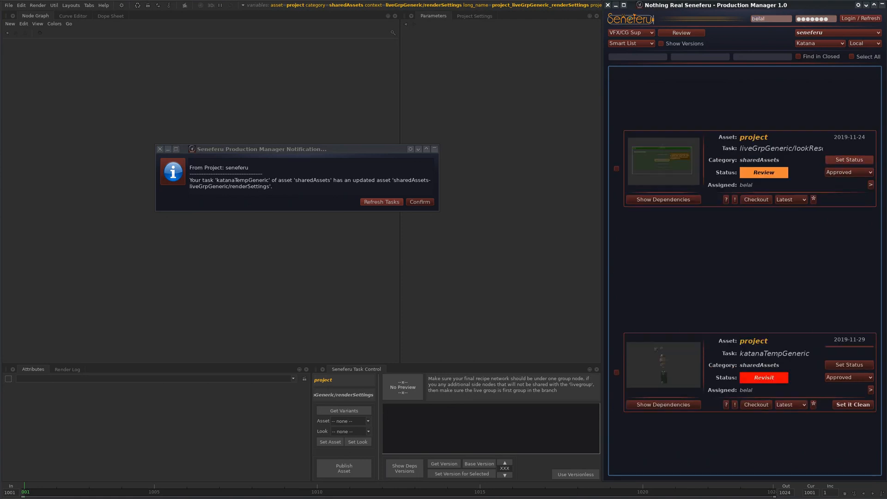
left_click(845, 157)
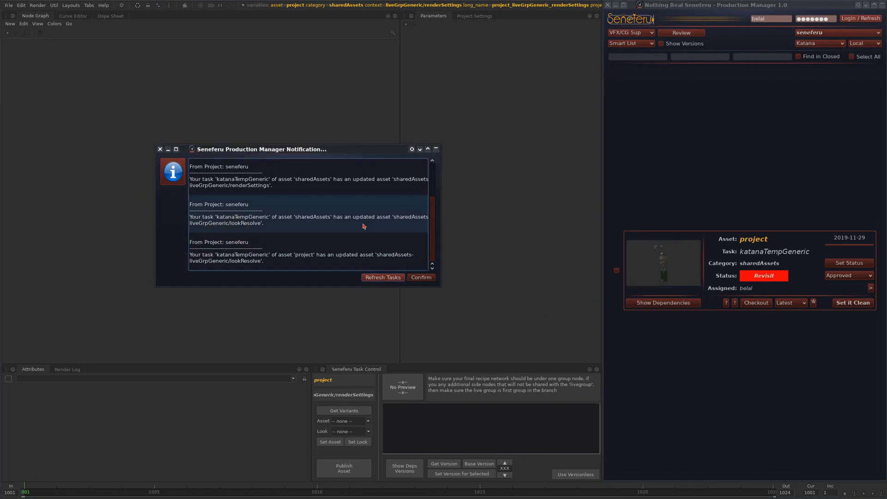
left_click(400, 278)
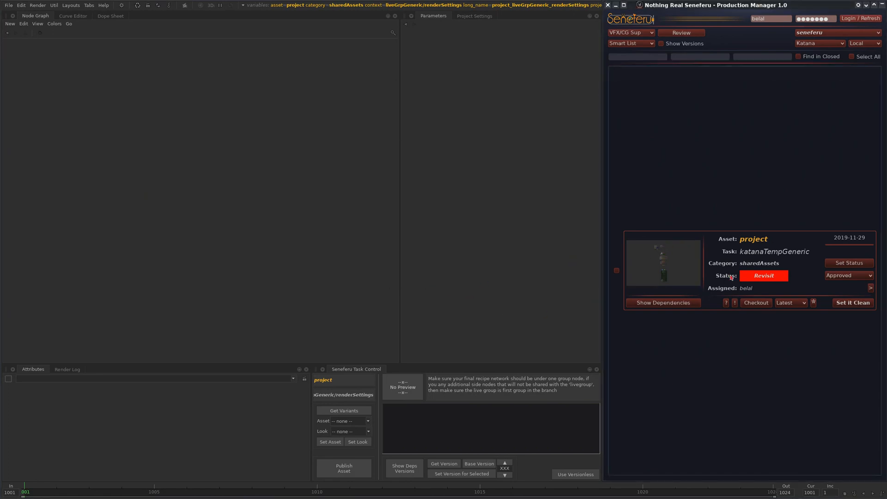
Set katanaTempGeneric as the current task with its dependencies listed, and check out its latest version
left_click(684, 254)
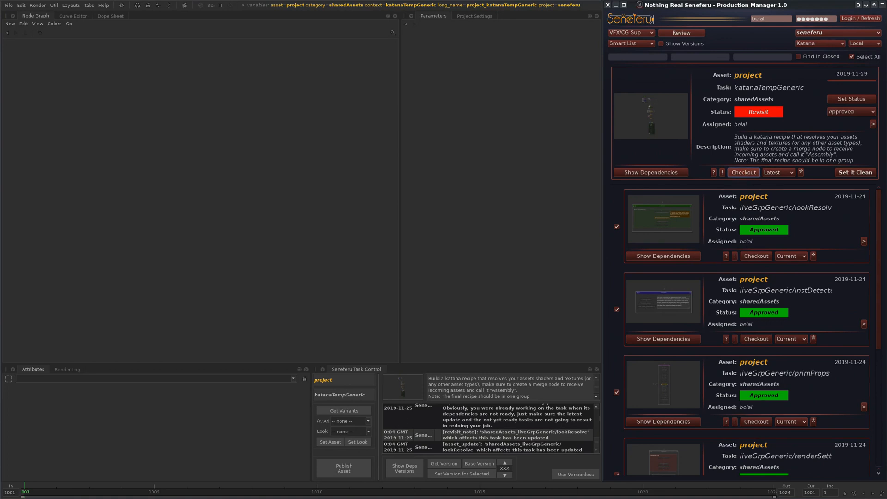
left_click(743, 172)
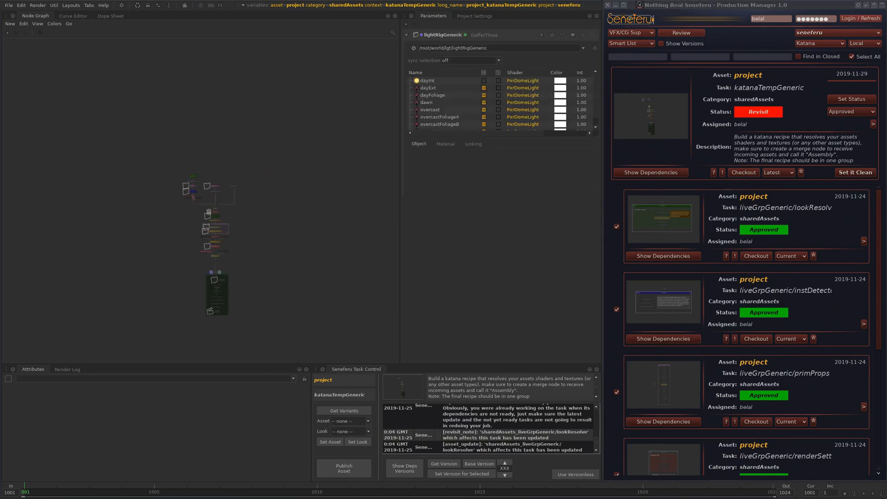
Delete the old primProps and instDetect groups below Additional_Prunes
scroll(231, 211, "up", 5)
middle_click_drag(239, 219, 302, 242)
scroll(186, 208, "up", 3)
middle_click_drag(183, 197, 283, 360)
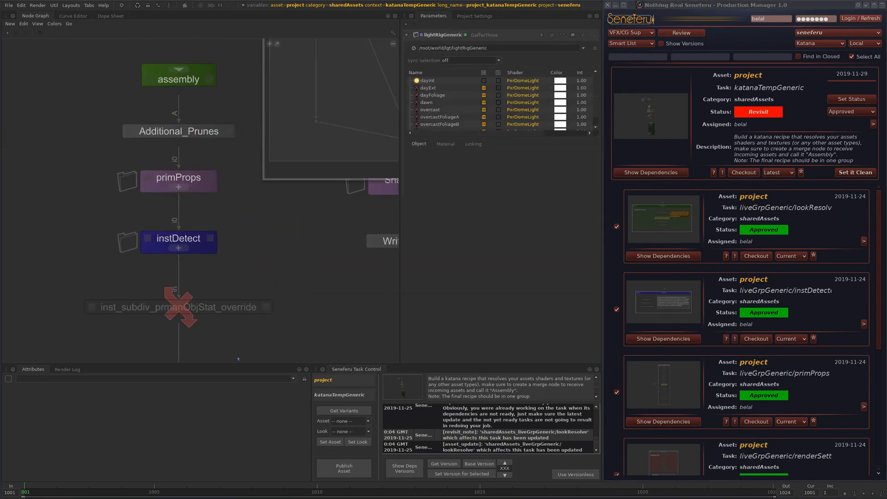
scroll(257, 220, "down", 1)
left_click(198, 189)
left_click_drag(236, 166, 105, 268)
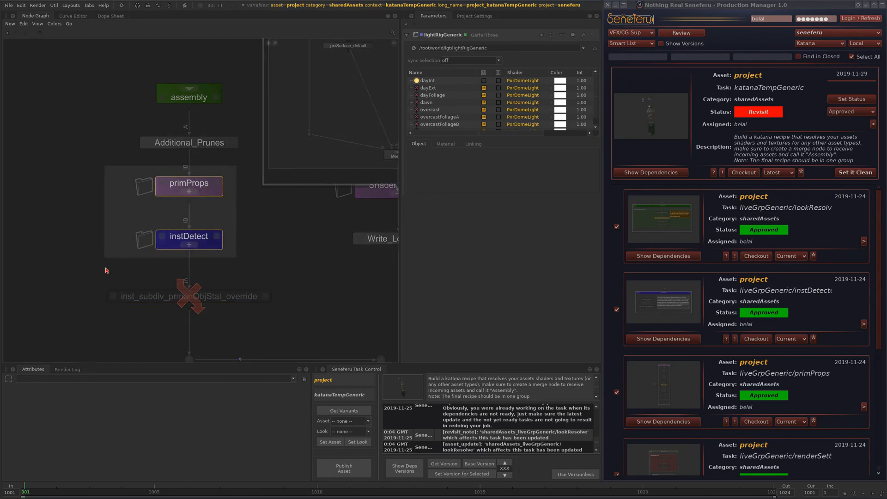
key("Delete")
Extract the old LookResolve group from between Variants and displacement_bound and delete it
scroll(296, 234, "down", 3)
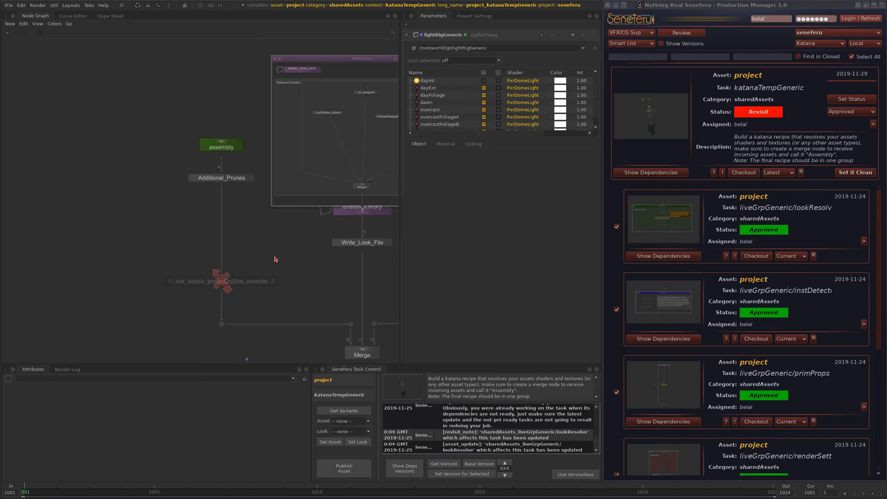
middle_click_drag(279, 267, 259, 247)
middle_click_drag(327, 312, 257, 233)
middle_click_drag(280, 358, 234, 272)
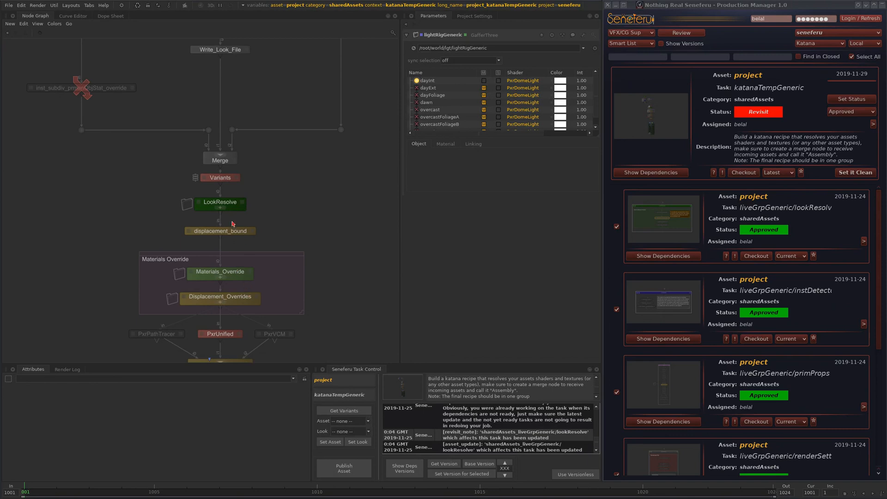
left_click_drag(221, 204, 351, 208)
left_click(301, 213)
left_click(303, 218)
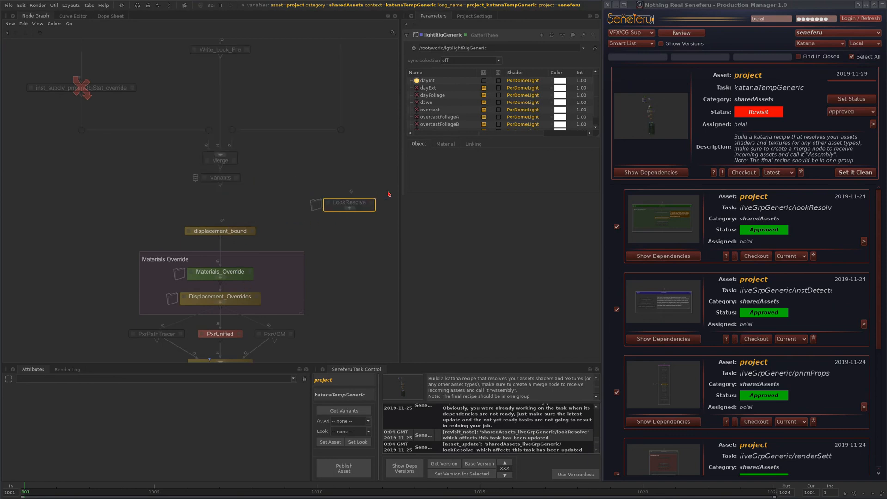
key("Delete")
Extract the old renderSettings group from below Integratore_switch and delete it
middle_click_drag(298, 332, 291, 139)
left_click(227, 204)
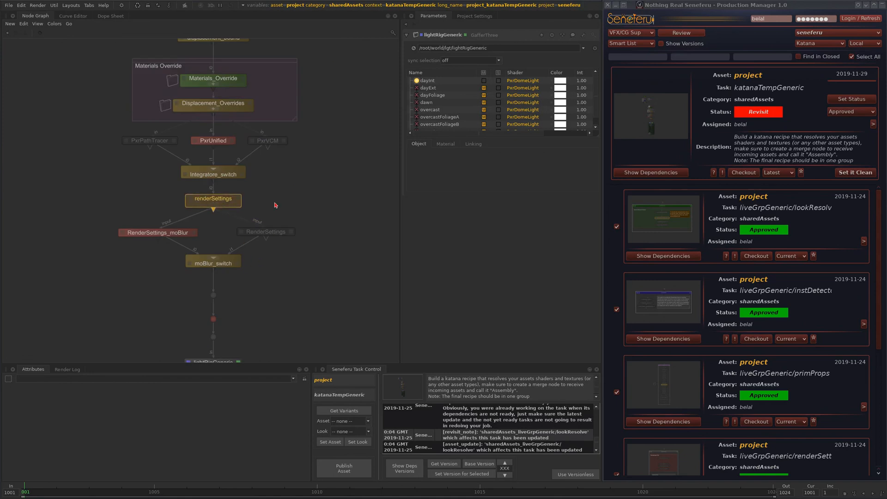
left_click_drag(276, 205, 359, 190)
left_click(329, 209)
left_click(333, 215)
left_click(334, 214)
left_click(337, 221)
left_click(355, 183)
left_click(350, 182)
key("Delete")
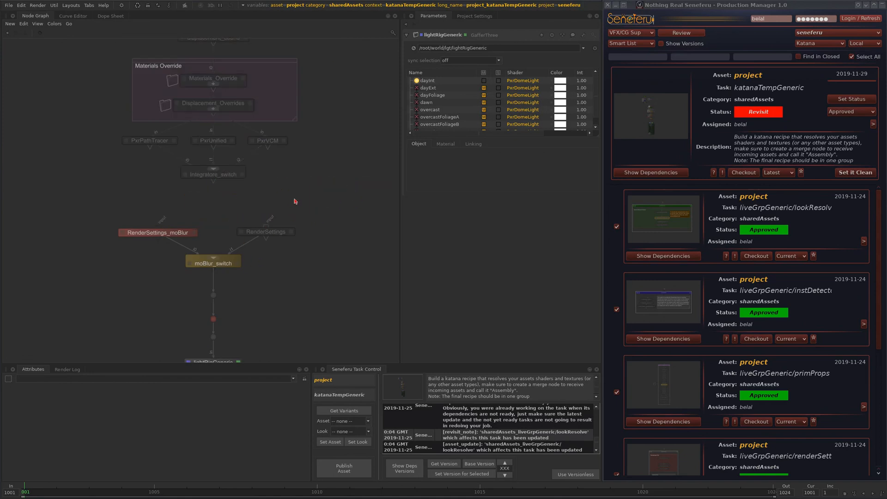
Load the lookResolve, instDetector, primProps and renderSettings dependencies of katanaTempGeneric into the node graph, leaving out lightRigGeneric
scroll(296, 201, "down", 5)
middle_click_drag(301, 158, 264, 188)
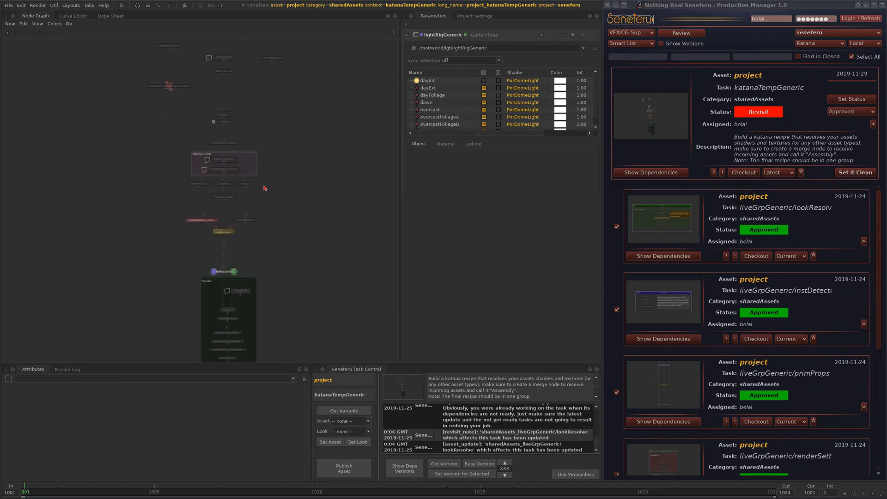
middle_click_drag(209, 126, 220, 181)
left_click_drag(180, 141, 169, 118)
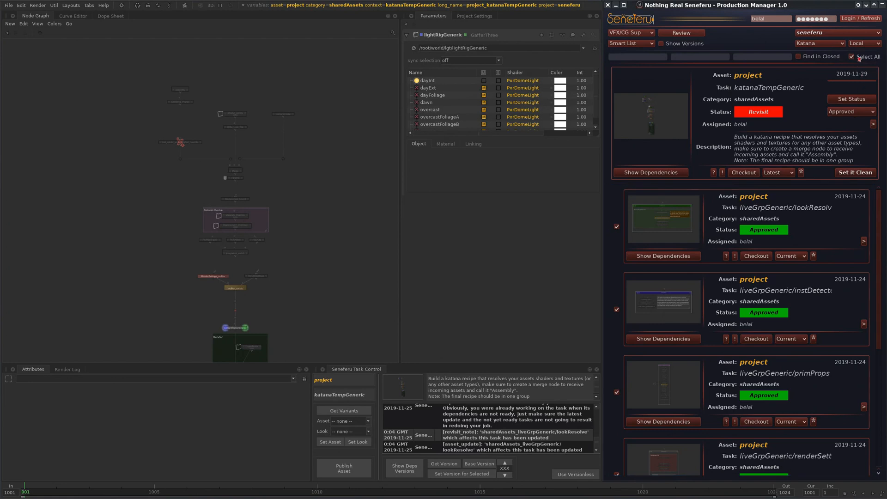
left_click(617, 227)
left_click(617, 309)
left_click(617, 392)
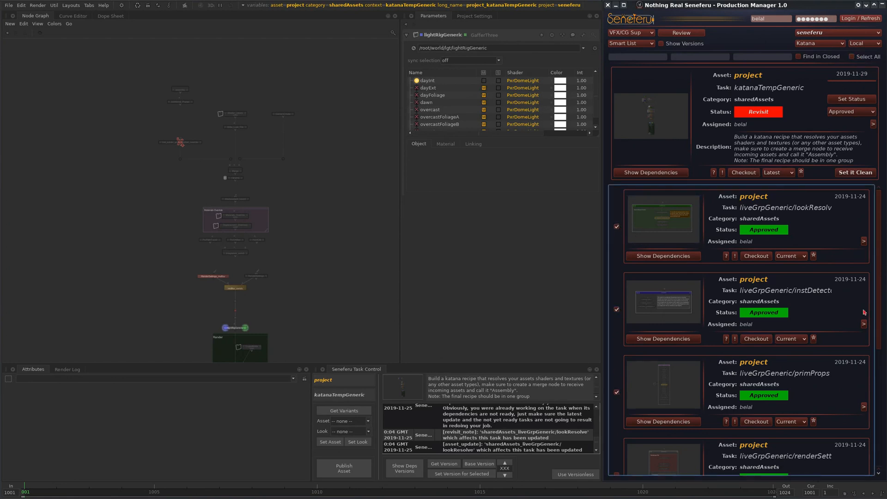
scroll(617, 383, "down", 2)
left_click(616, 371)
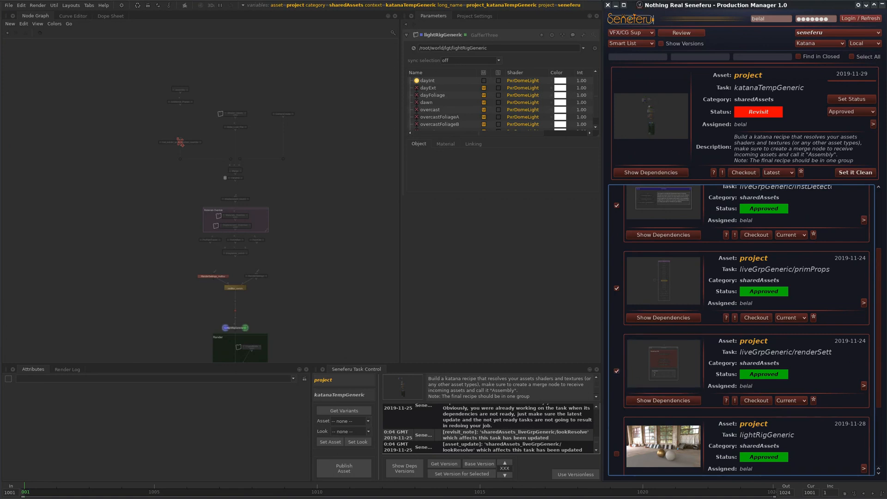
scroll(660, 189, "up", 2)
left_click(656, 173)
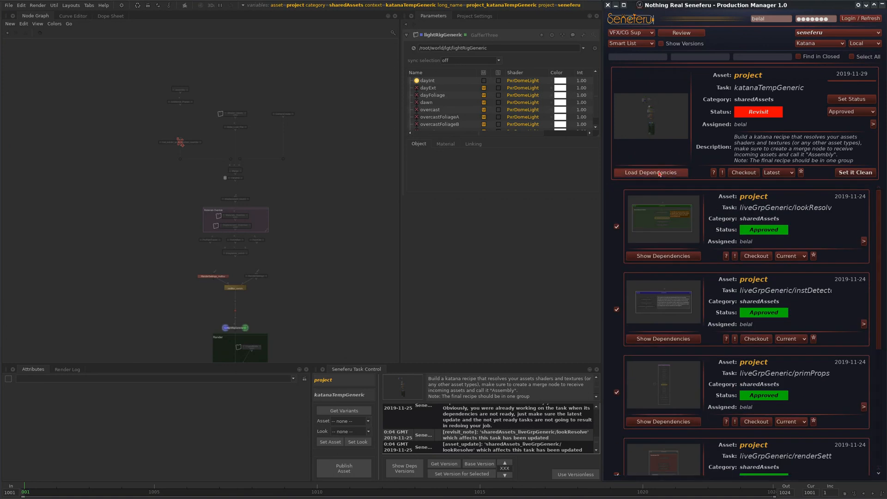
left_click(813, 257)
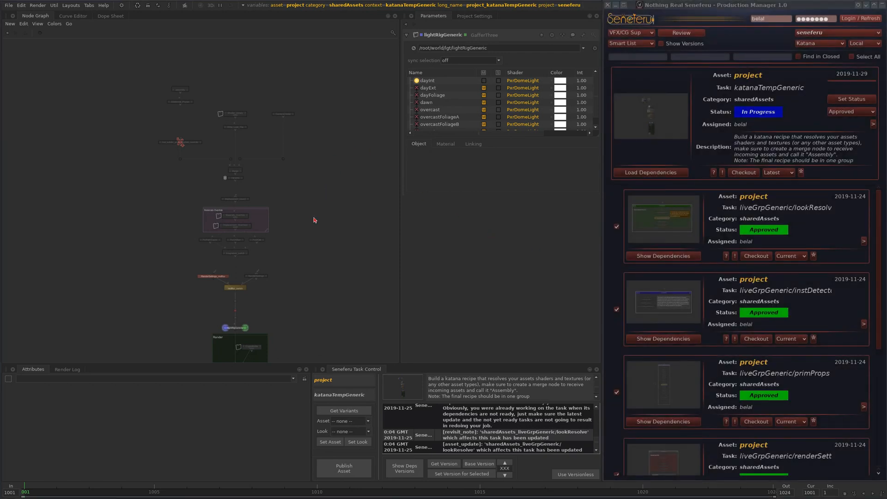
Collapse the expanded Shader_Library group and spread the loaded live groups apart above the assembly node
middle_click_drag(256, 96, 272, 206)
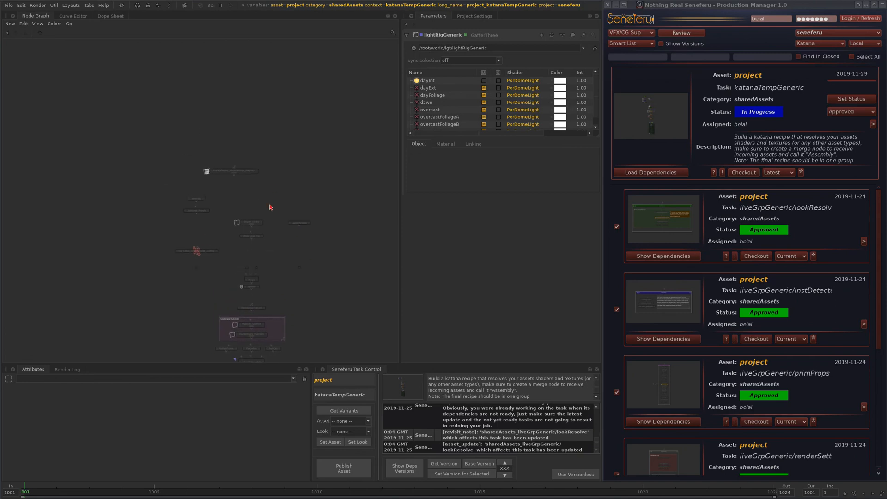
scroll(245, 185, "up", 6)
scroll(301, 192, "down", 3)
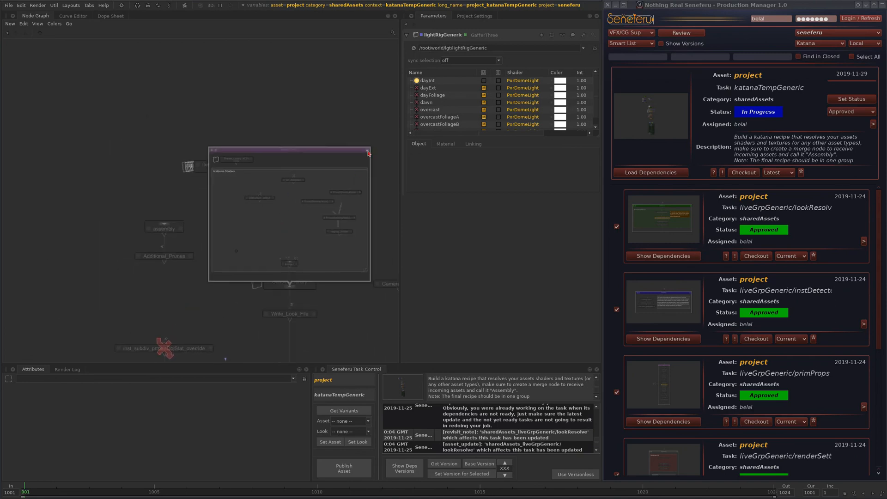
left_click(367, 151)
middle_click_drag(257, 224, 255, 275)
scroll(270, 223, "up", 3)
left_click_drag(273, 223, 259, 143)
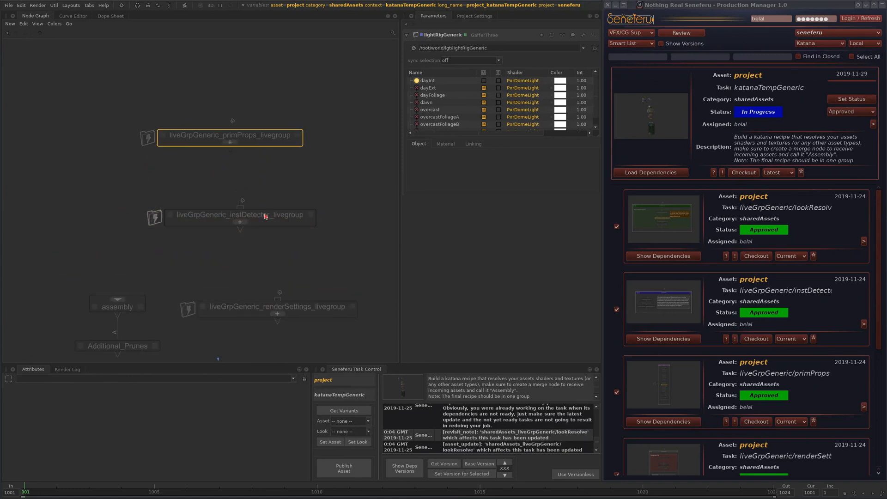
left_click_drag(265, 215, 141, 178)
middle_click_drag(268, 256, 307, 165)
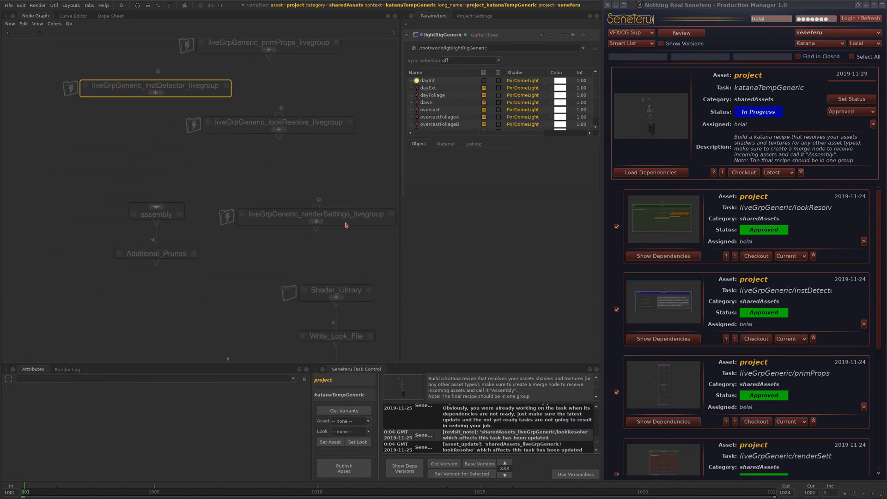
left_click_drag(346, 225, 108, 166)
middle_click_drag(297, 54, 299, 102)
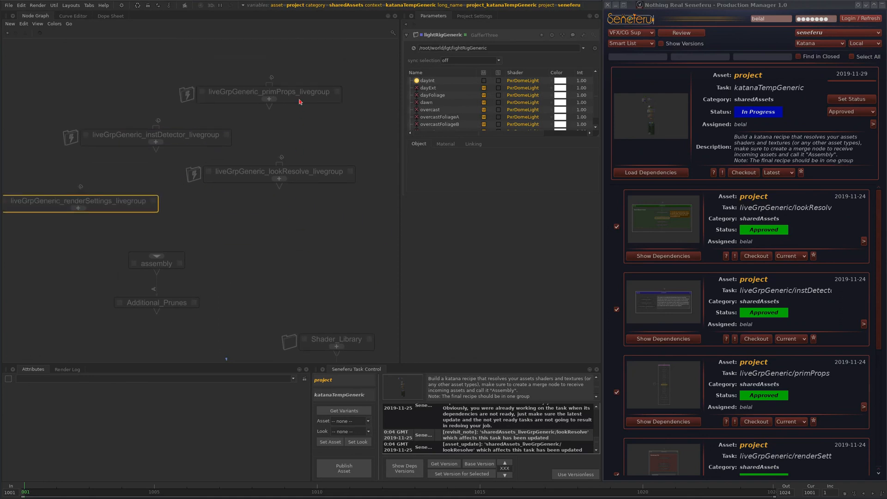
Place the primProps live group below Additional_Prunes and connect it to that node's output
left_click_drag(235, 97, 166, 233)
left_click(149, 209)
left_click(156, 226)
Insert the instDetector live group between the primProps live group and the disabled inst_subdiv_prmanObjStat_override node
middle_click_drag(272, 120, 276, 188)
scroll(276, 188, "down", 2)
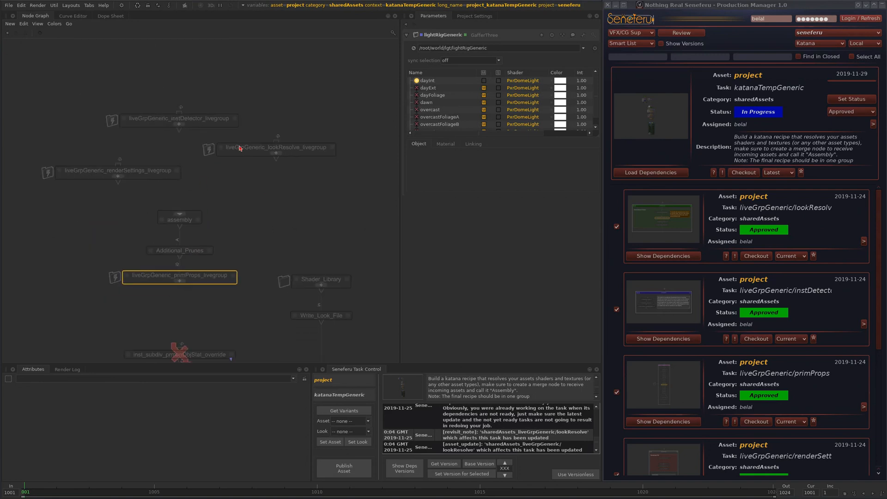
left_click_drag(207, 122, 201, 317)
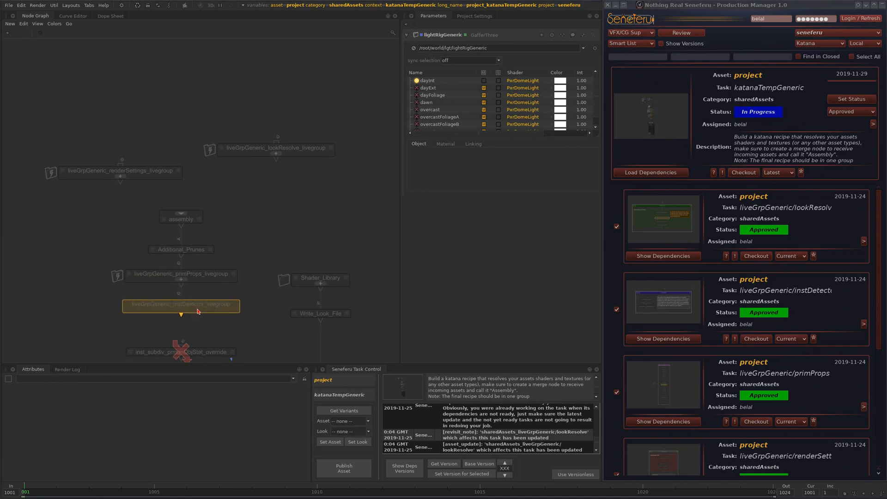
left_click(197, 355)
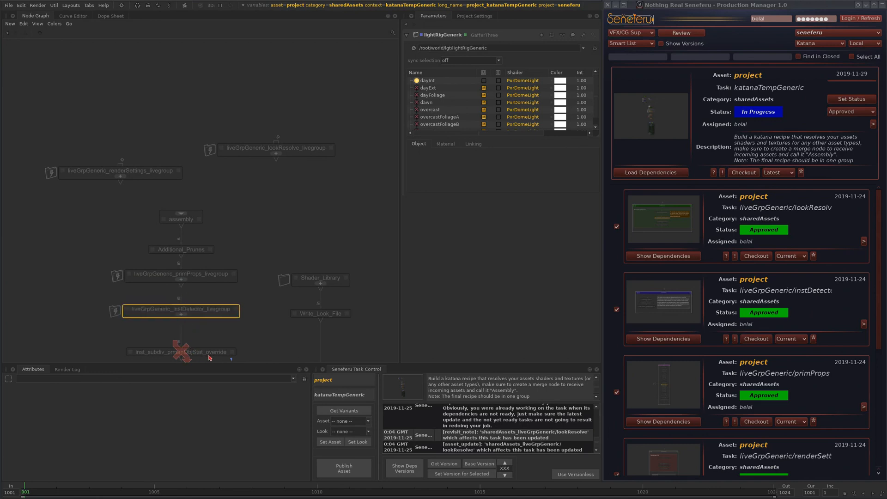
Move the lookResolve and renderSettings live groups down beside the Variants and Materials Override section, spacing them apart
middle_click_drag(235, 324, 233, 228)
scroll(236, 239, "down", 1)
scroll(242, 231, "down", 1)
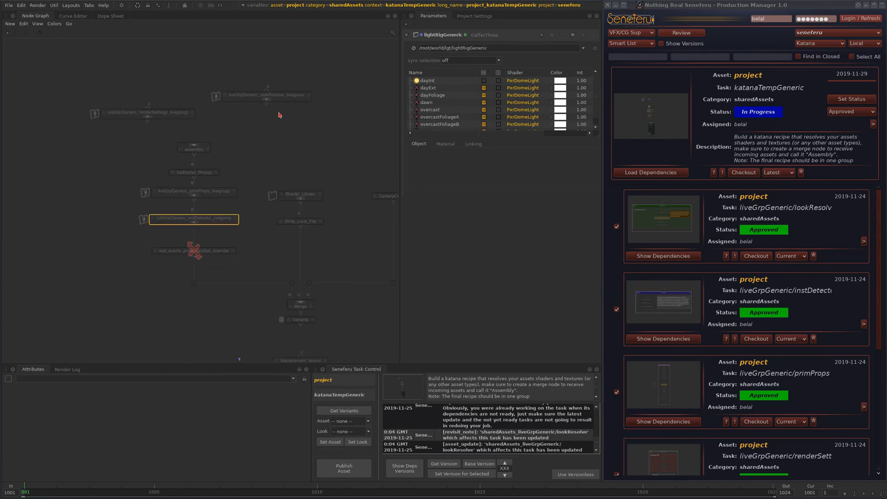
left_click_drag(181, 113, 307, 120)
left_click_drag(329, 78, 129, 338)
middle_click_drag(162, 317, 204, 151)
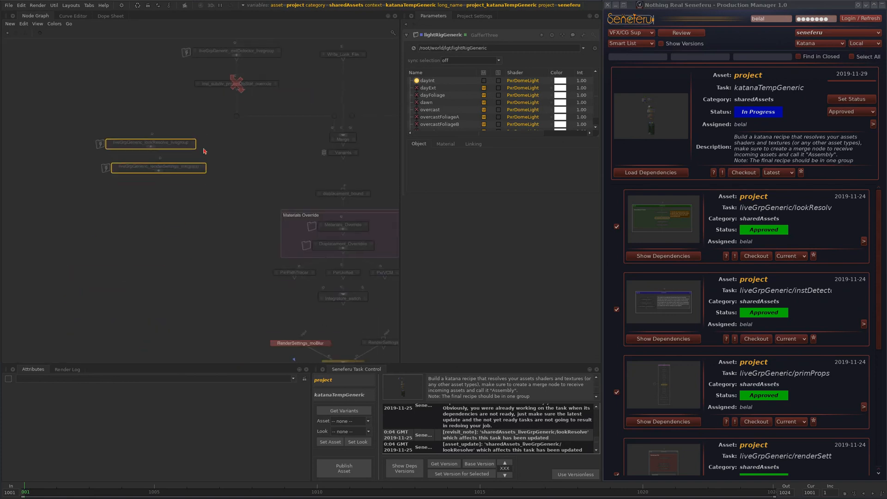
left_click_drag(192, 172, 215, 272)
Insert the lookResolve live group between Variants and displacement_bound, connecting its input and output
middle_click_drag(231, 279, 133, 279)
scroll(163, 222, "up", 3)
left_click(128, 220)
left_click_drag(75, 252, 167, 170)
left_click_drag(78, 296, 130, 256)
left_click_drag(133, 177, 329, 136)
left_click(300, 111)
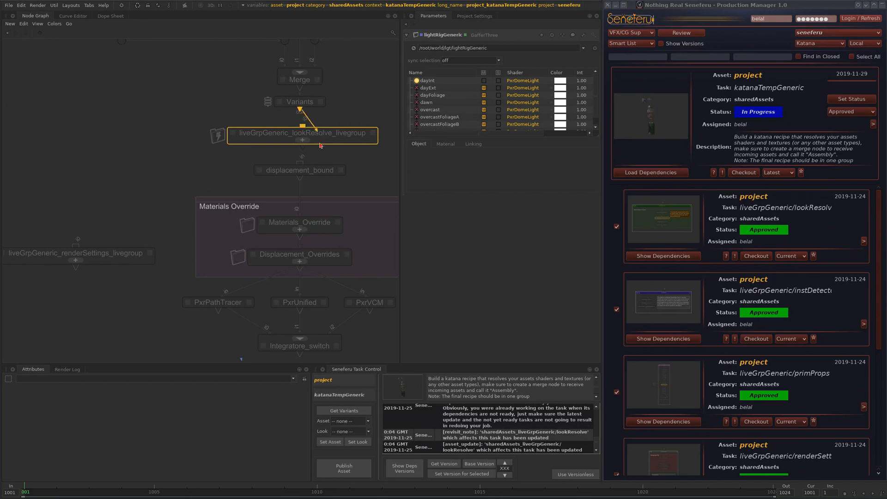
left_click(304, 126)
left_click(311, 168)
left_click_drag(323, 139, 321, 135)
Place the renderSettings live group below Integratore_switch, connecting its input to that switch and its output to RenderSettings_moBlur and RenderSettings
middle_click_drag(150, 281, 127, 181)
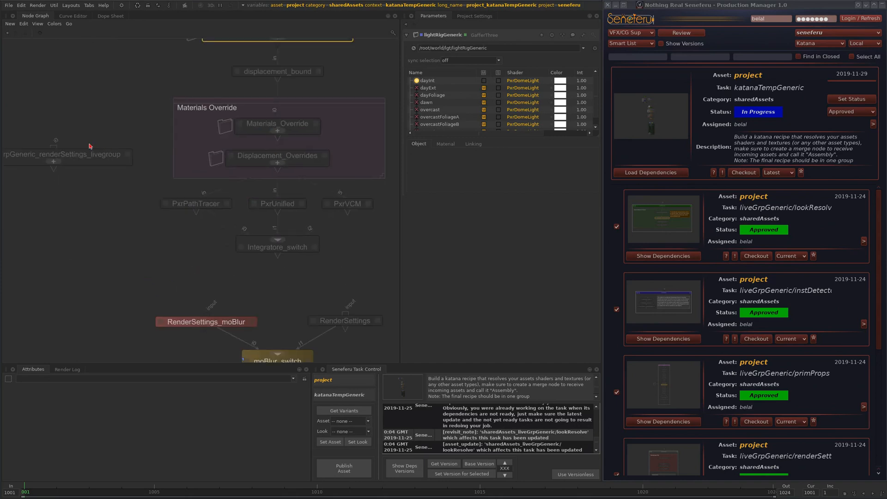
left_click_drag(89, 155, 312, 285)
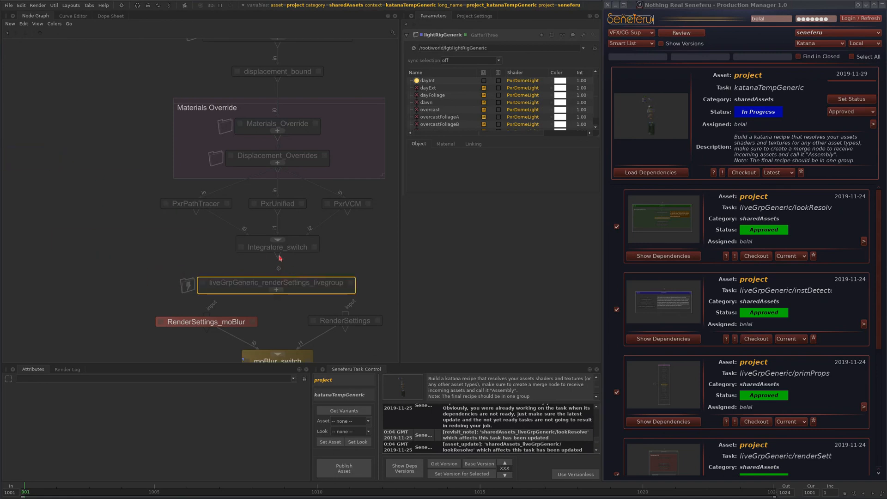
left_click(264, 302)
left_click(227, 318)
left_click(288, 304)
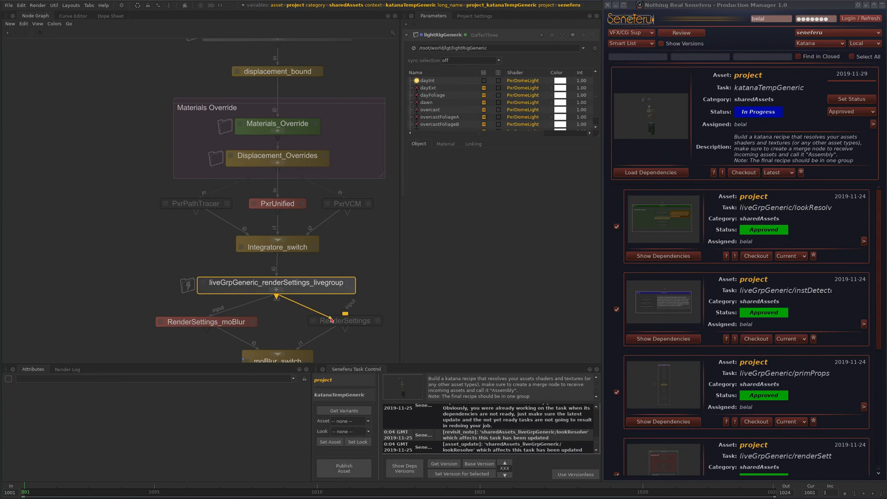
left_click(330, 316)
scroll(359, 292, "down", 3)
middle_click_drag(334, 247, 283, 274)
scroll(292, 290, "up", 3)
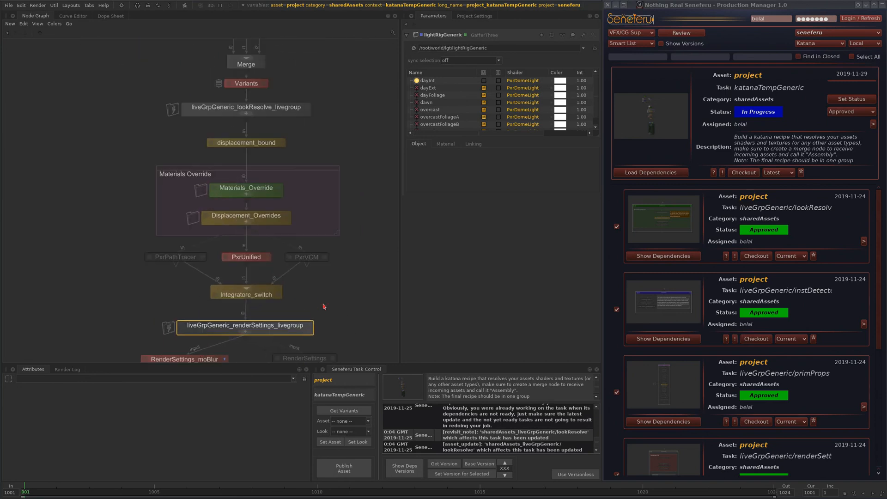
Nudge the renderSettings live group slightly closer to Integratore_switch and colour it pastel red
middle_click_drag(325, 307, 325, 225)
left_click_drag(294, 250, 295, 243)
left_click(326, 237)
left_click(296, 243)
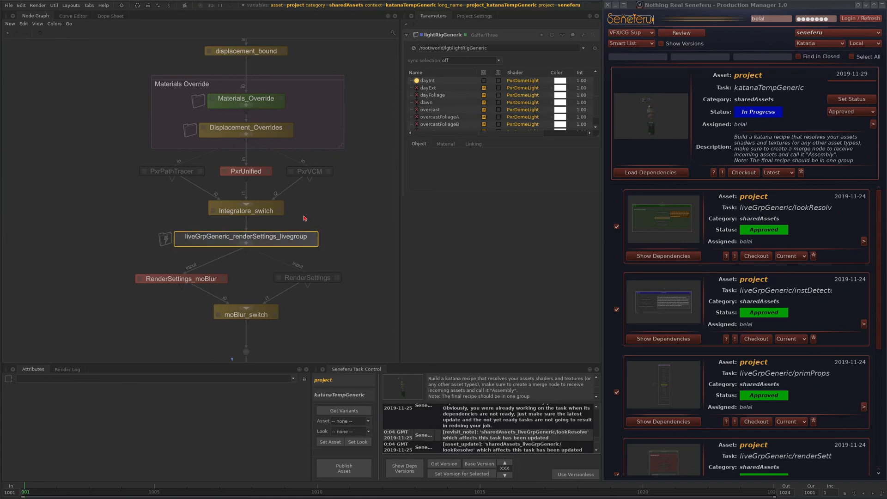
left_click(27, 23)
mouse_move(54, 24)
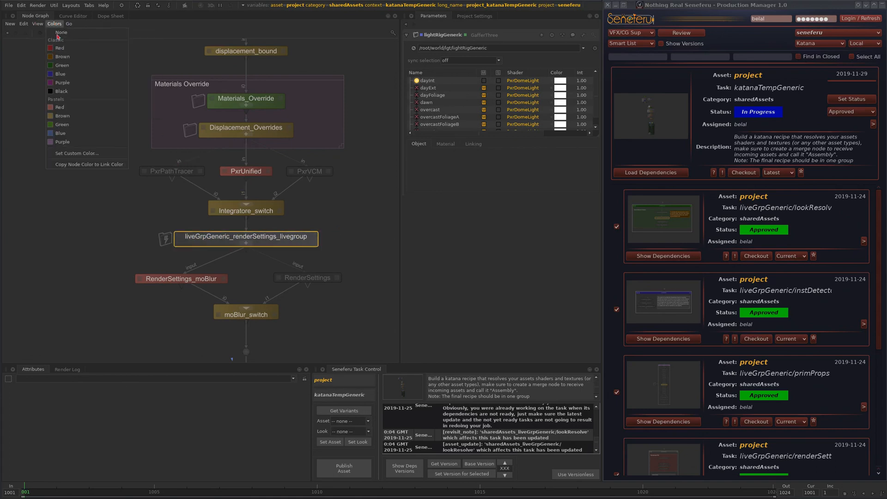
left_click(75, 108)
Colour the lookResolve live group below Variants with the classic green
middle_click_drag(135, 151, 116, 298)
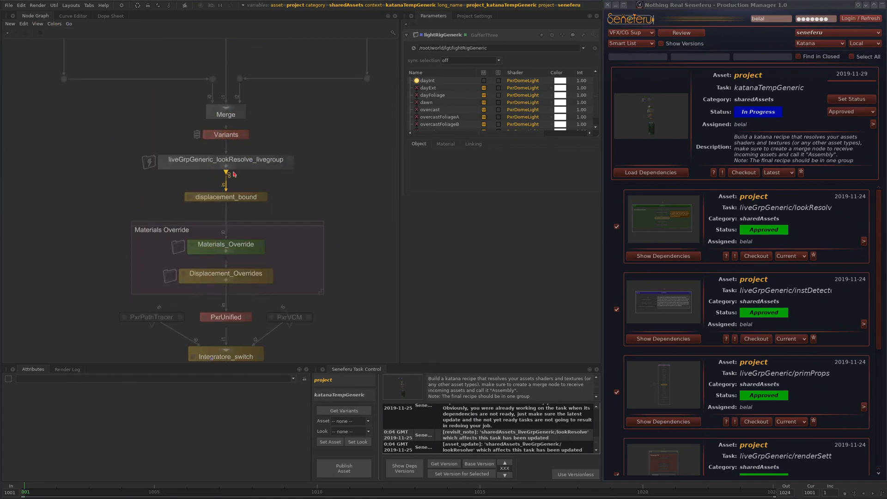
left_click(253, 166)
left_click(55, 24)
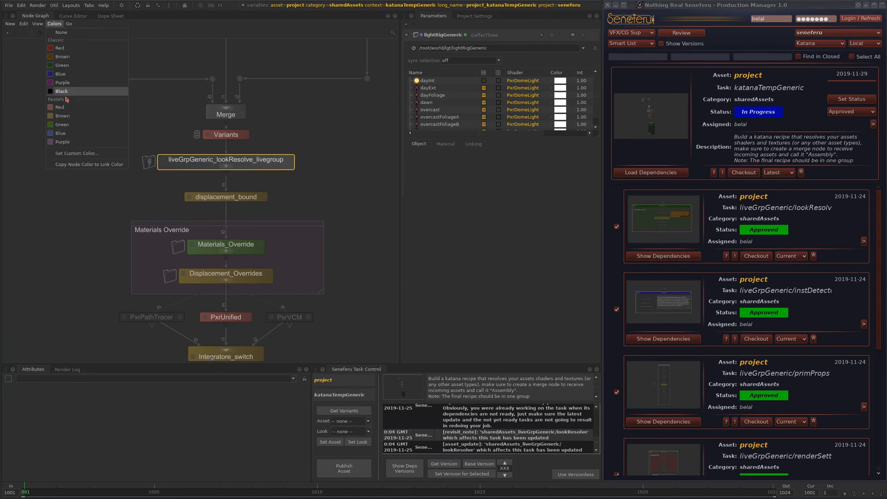
left_click(62, 65)
Colour the instDetector live group above the disabled override node with the classic blue
middle_click_drag(68, 69, 71, 224)
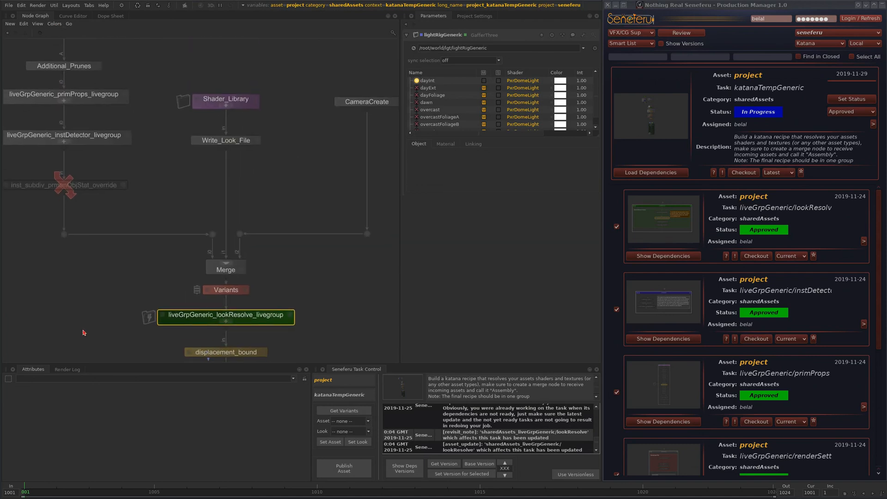
middle_click_drag(105, 143, 193, 211)
left_click(193, 211)
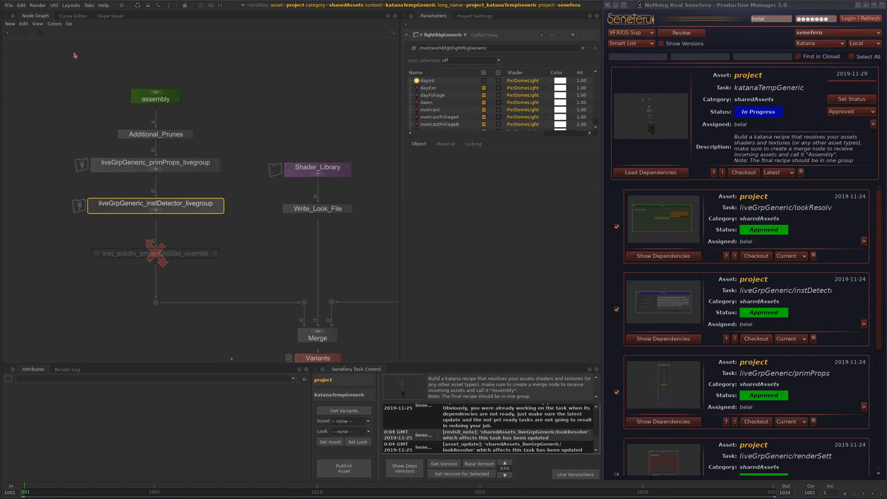
left_click(55, 24)
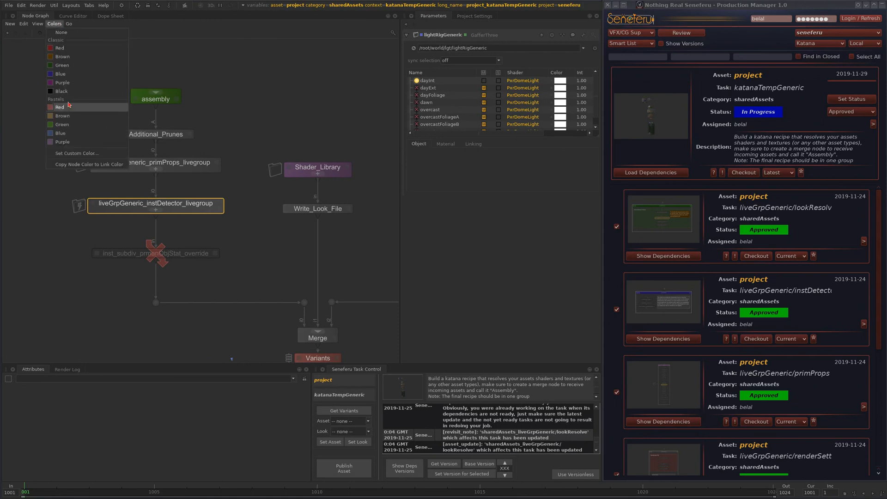
left_click(70, 74)
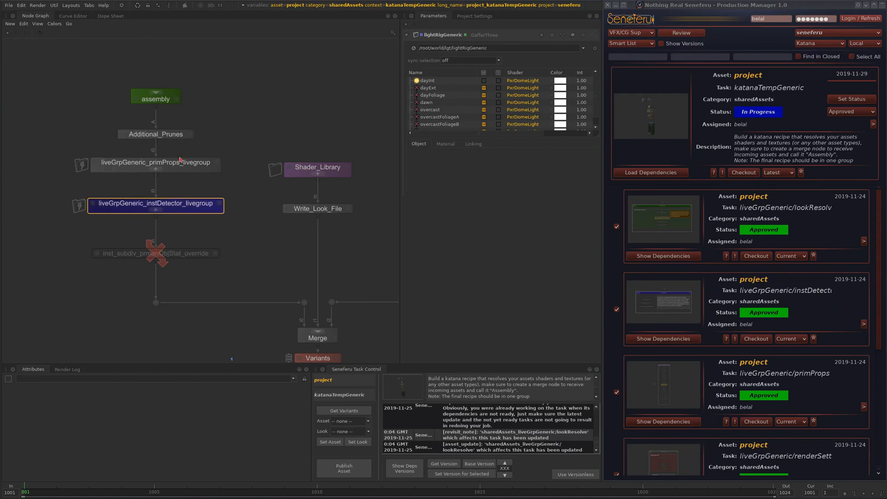
Colour the primProps live group below Additional_Prunes with the pastel purple
left_click(182, 164)
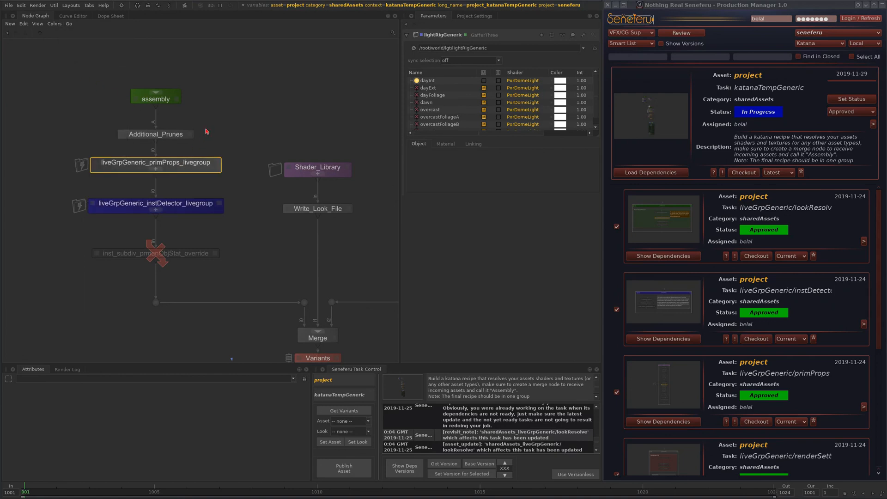
left_click(50, 25)
left_click(69, 85)
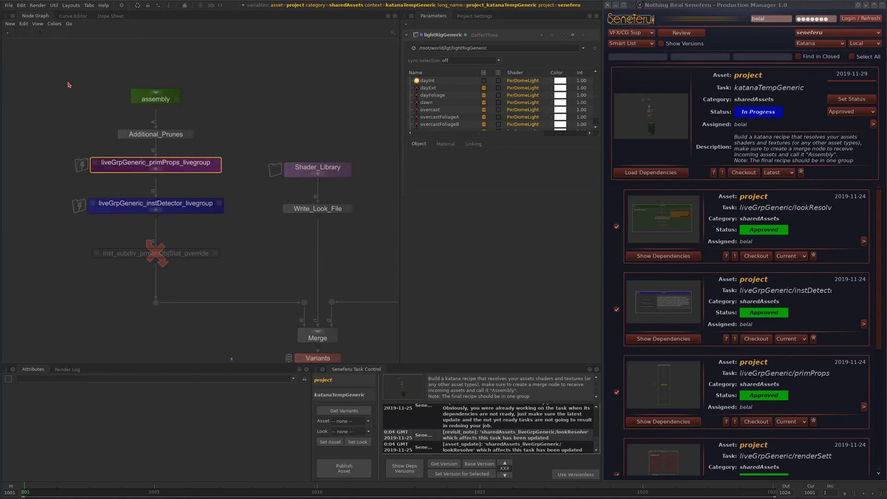
left_click(55, 26)
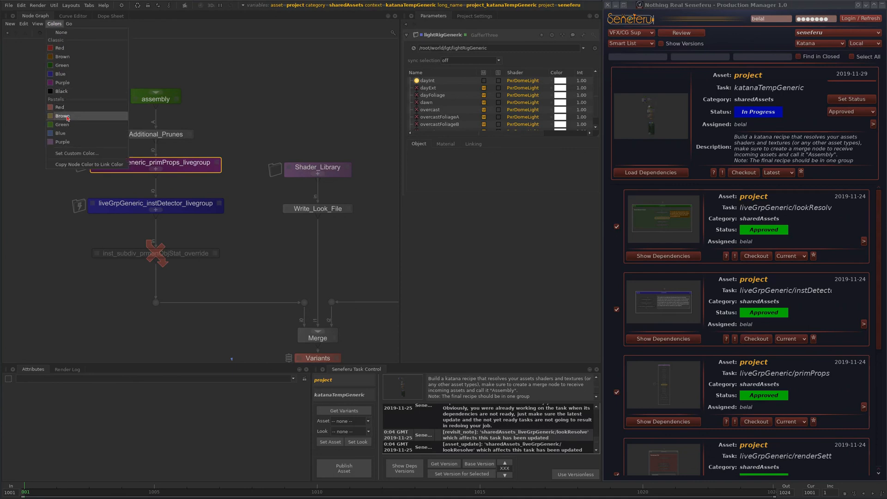
left_click(76, 141)
left_click(348, 140)
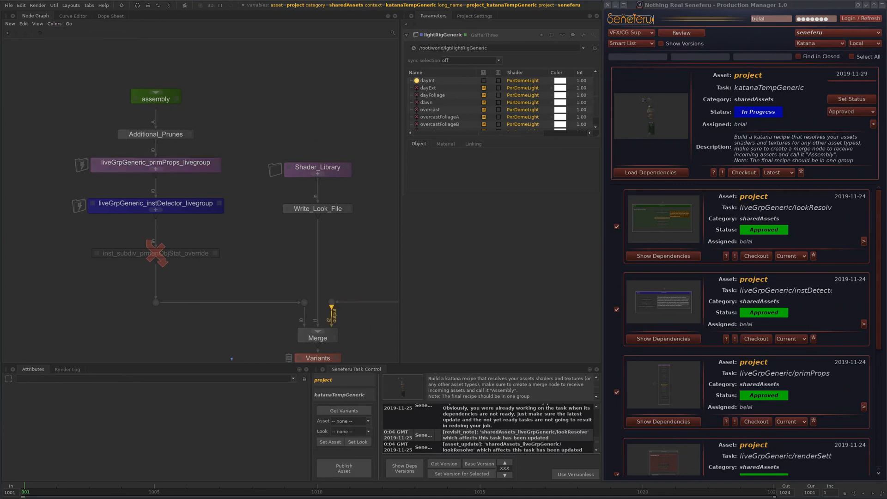
Look inside the Shader_Library group and its nested Shader_Library_KLFs group, and query the version of the live group inside
scroll(331, 309, "down", 3)
middle_click_drag(330, 309, 238, 217)
scroll(240, 143, "up", 8)
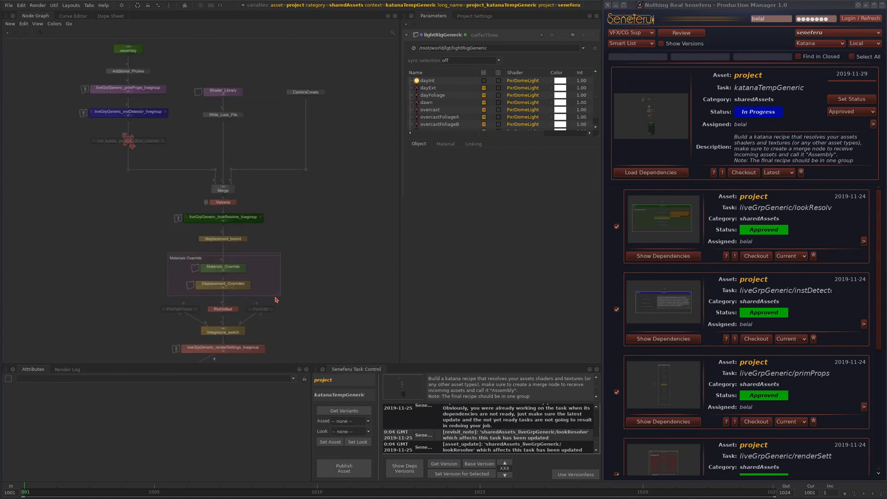
left_click(193, 117)
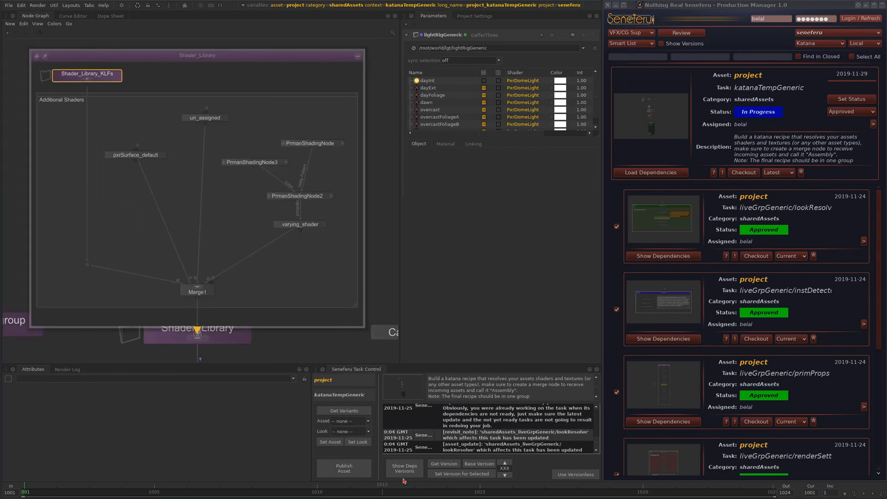
left_click(98, 78)
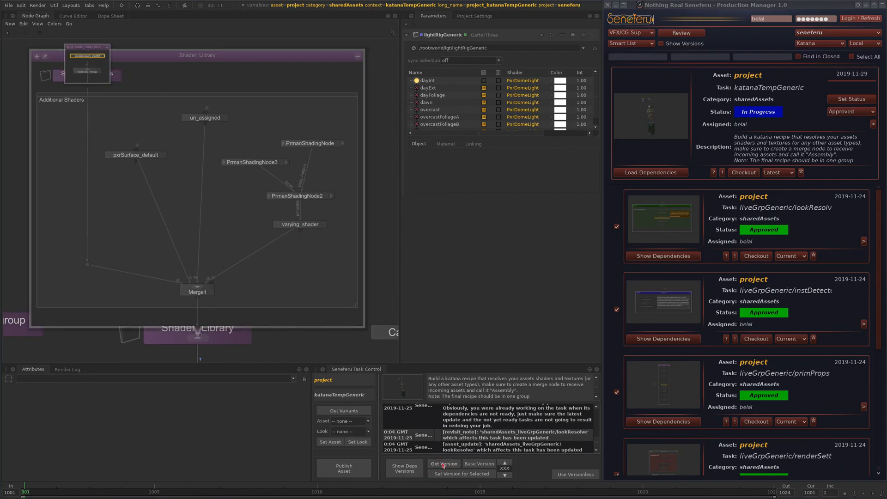
left_click(358, 56)
middle_click_drag(282, 349, 206, 123)
scroll(282, 221, "down", 5)
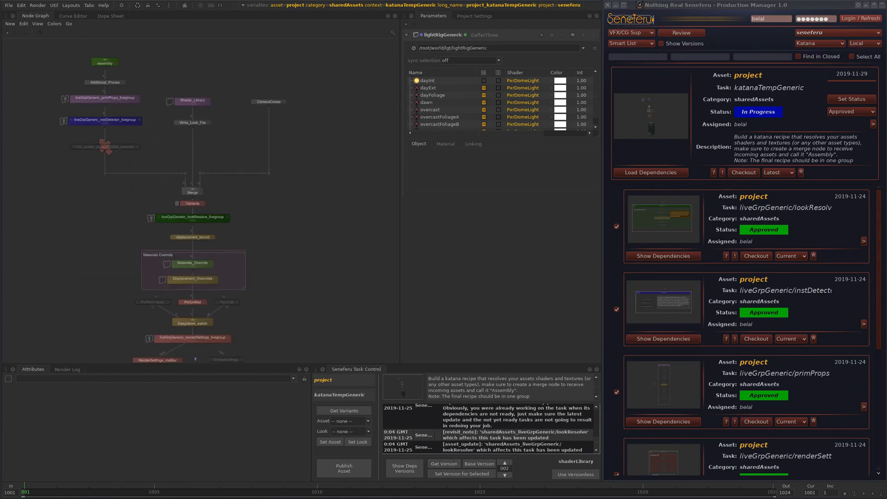
Move the moBlur_switch node slightly down, away from the two RenderSettings nodes above it
scroll(208, 130, "down", 3)
middle_click_drag(218, 313, 242, 232)
scroll(231, 226, "up", 2)
middle_click_drag(239, 182, 238, 233)
scroll(237, 234, "up", 5)
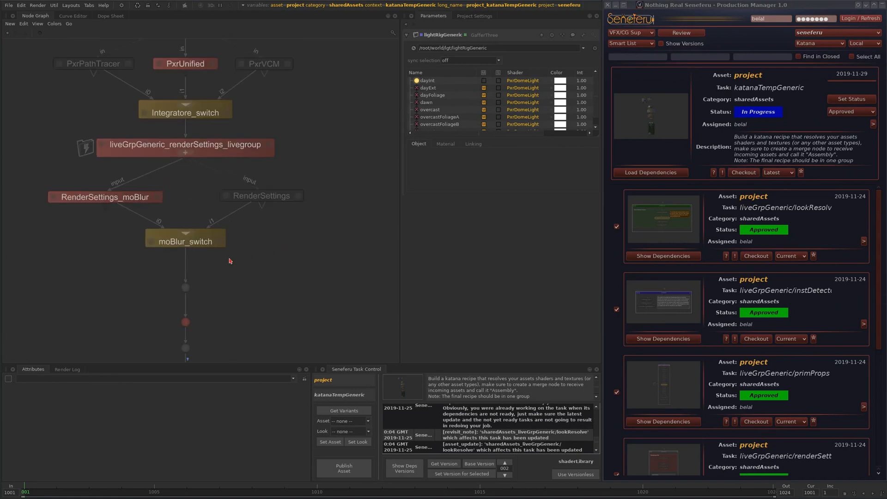
left_click_drag(206, 242, 206, 250)
left_click(267, 196)
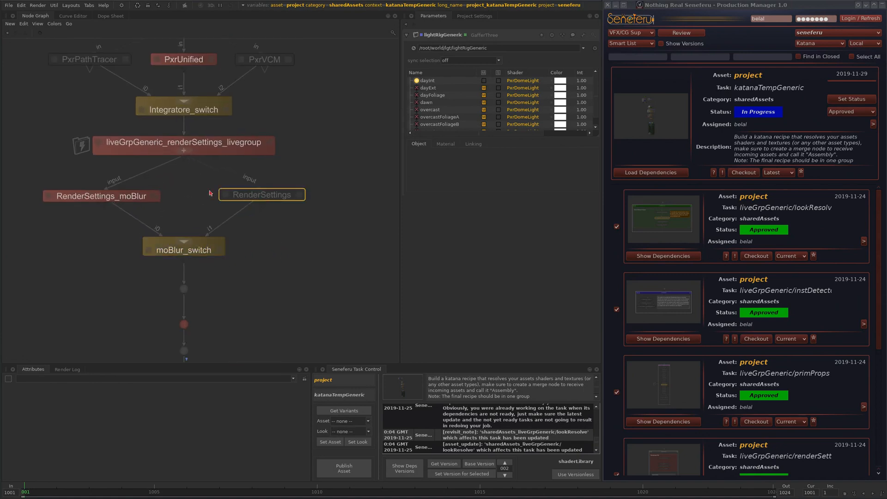
Give the lightRigGeneric node a custom yellow colour with RGB values 0.6122, 0.5573 and 0.1362
scroll(309, 290, "down", 4)
middle_click_drag(300, 263, 254, 138)
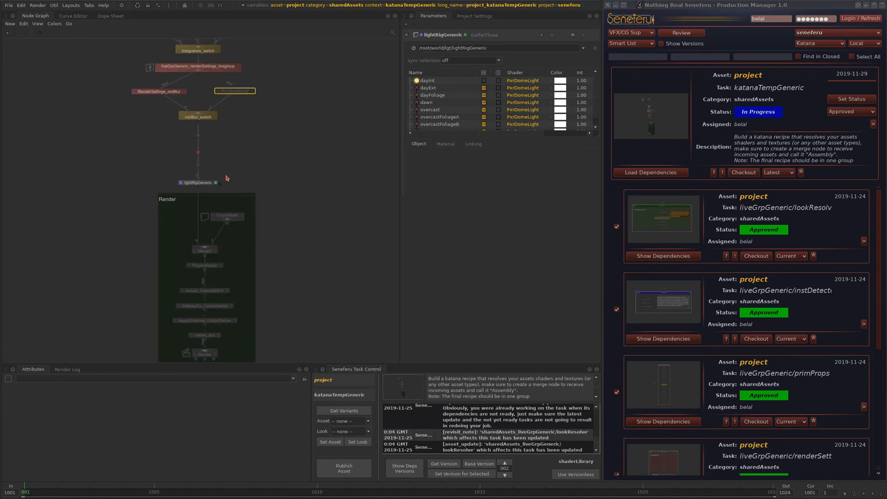
scroll(215, 187, "up", 3)
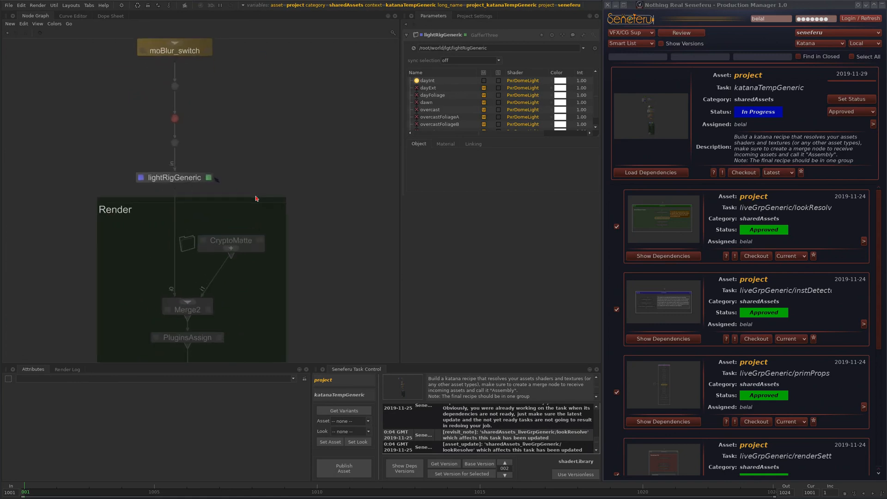
left_click(198, 180)
left_click(54, 24)
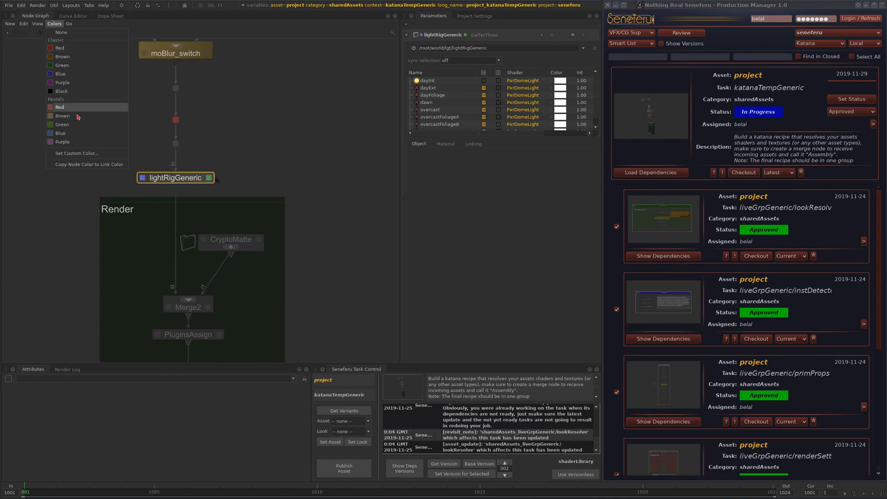
left_click(76, 153)
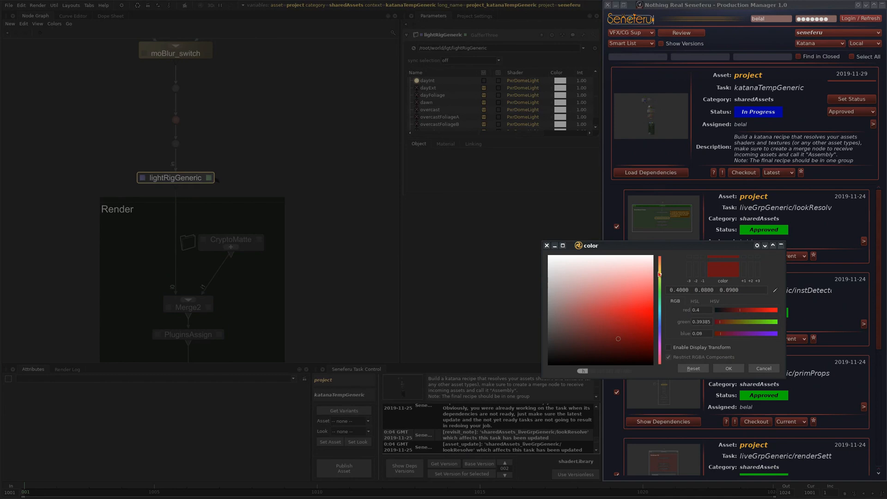
left_click(659, 274)
left_click_drag(627, 311, 615, 324)
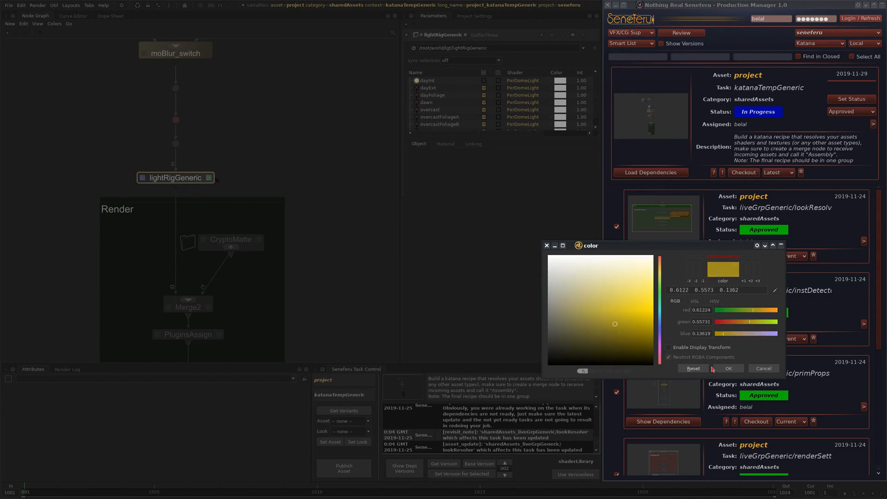
left_click(719, 369)
Fit the entire recipe into the node graph view and start publishing the katanaTempGeneric asset
middle_click_drag(358, 308, 339, 214)
scroll(336, 214, "down", 3)
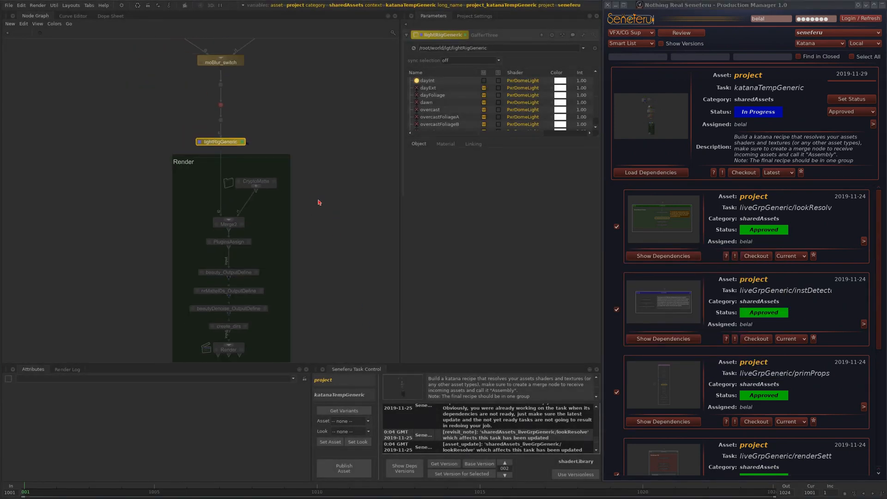
middle_click_drag(280, 106, 252, 253)
mouse_move(262, 193)
middle_mouse_down()
mouse_move(231, 313)
mouse_move(204, 130)
middle_mouse_up()
scroll(236, 278, "down", 4)
middle_click_drag(210, 274, 230, 215)
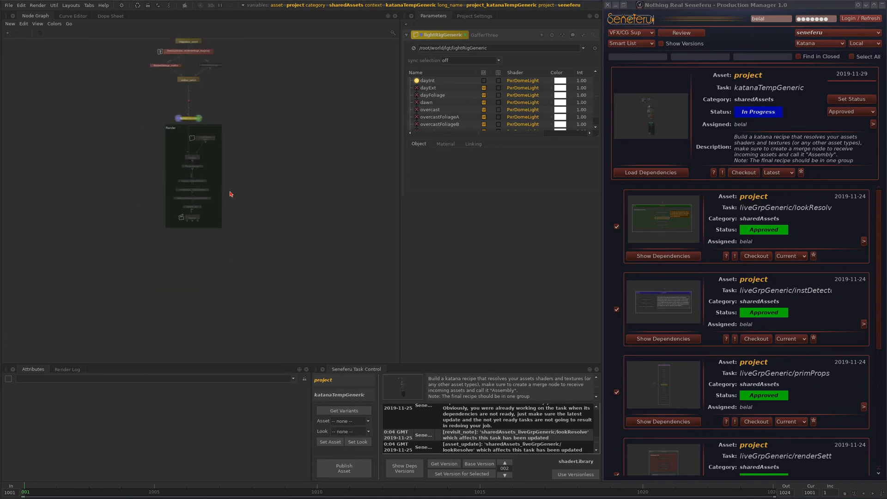
scroll(231, 195, "up", 3)
middle_click_drag(282, 191, 268, 253)
scroll(271, 241, "down", 6)
middle_click_drag(297, 185, 268, 235)
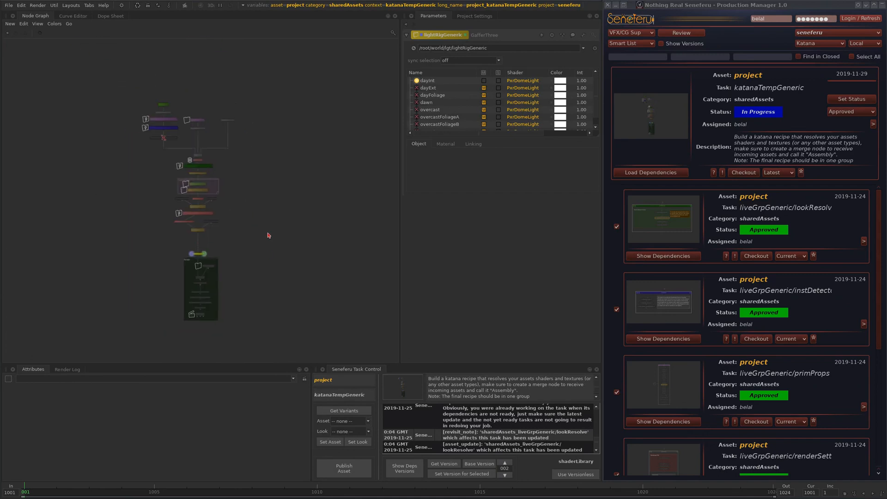
scroll(269, 235, "down", 2)
middle_click_drag(335, 291, 294, 267)
middle_click_drag(335, 344, 345, 339)
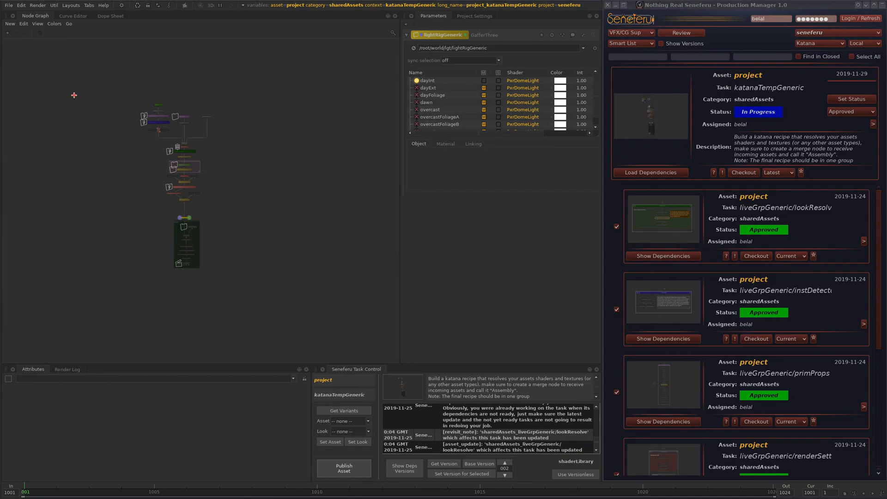
Capture a region of about 869x541 pixels around the whole node graph as the publish thumbnail, and skip adding additional or pre-generated types
left_click_drag(55, 91, 349, 269)
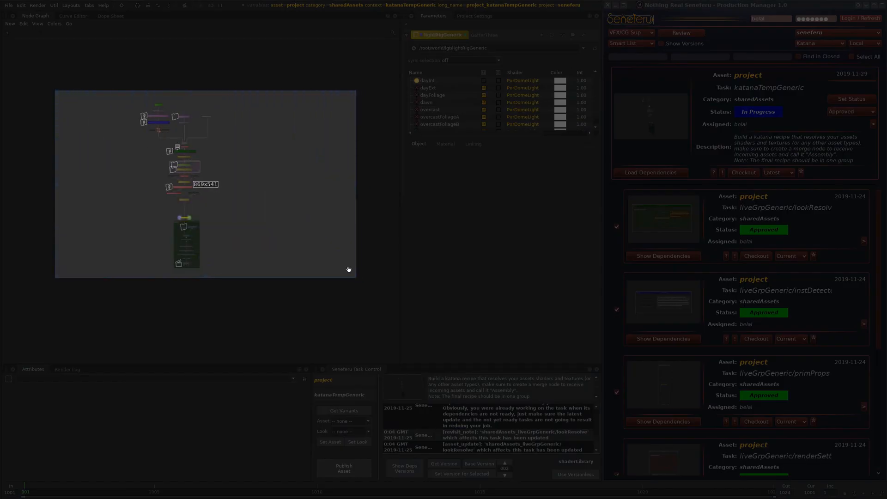
left_click_drag(291, 213, 271, 208)
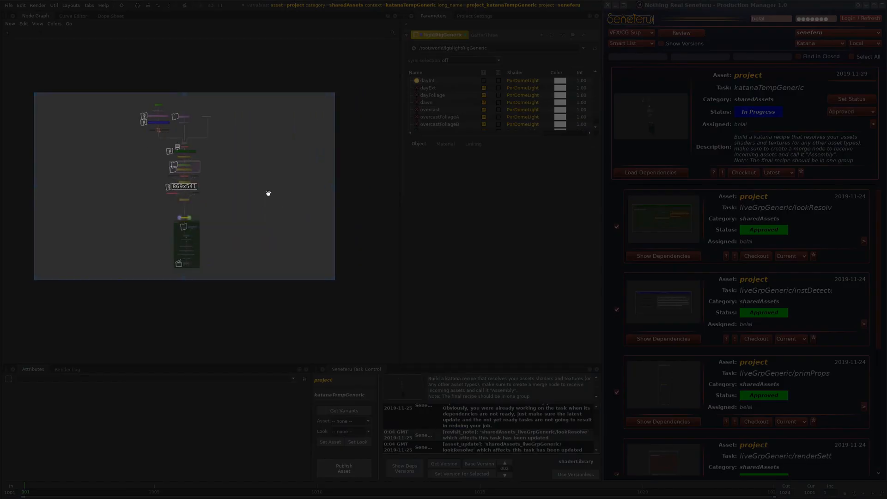
double_click(268, 193)
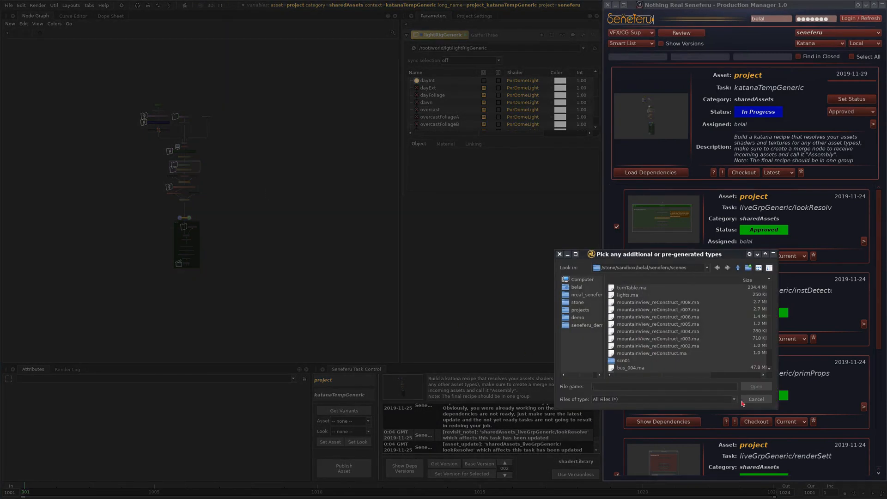
left_click(745, 400)
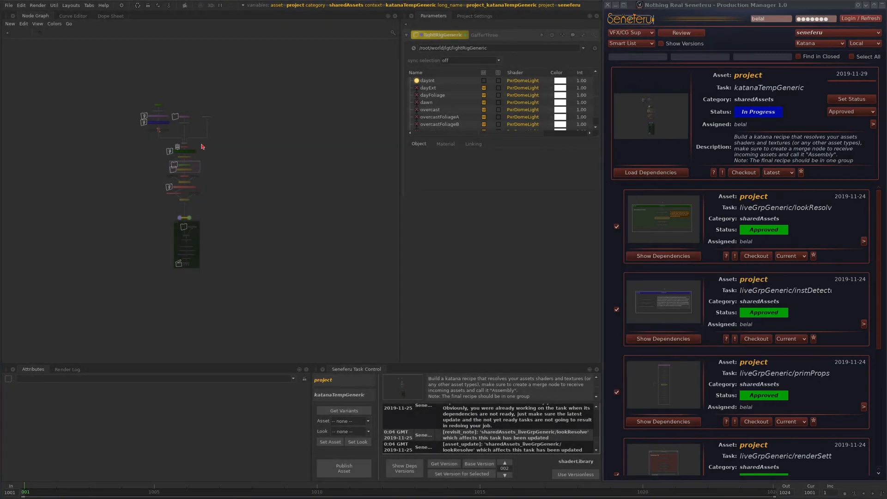
Complete the katanaTempGeneric publish and set the task status to Review
left_click(820, 360)
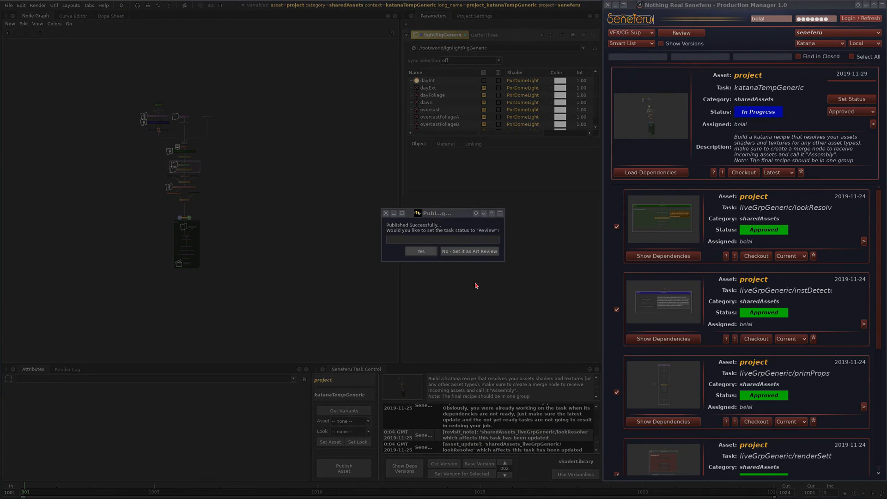
left_click(421, 252)
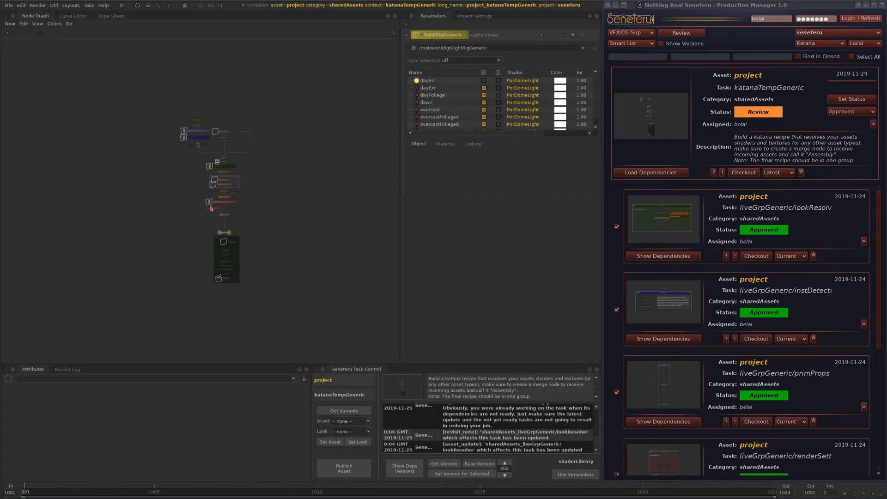
Examine the published recipe's node graph from the lookResolve live group down through the integrator and render settings nodes
scroll(212, 202, "up", 5)
middle_click_drag(350, 152, 239, 207)
scroll(293, 213, "up", 3)
scroll(233, 211, "down", 8)
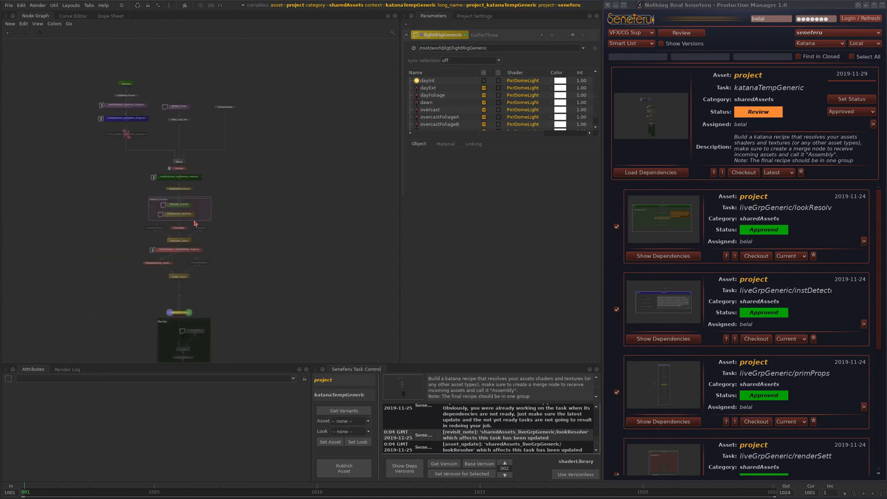
scroll(216, 223, "up", 5)
middle_click_drag(118, 169, 219, 165)
scroll(219, 164, "up", 4)
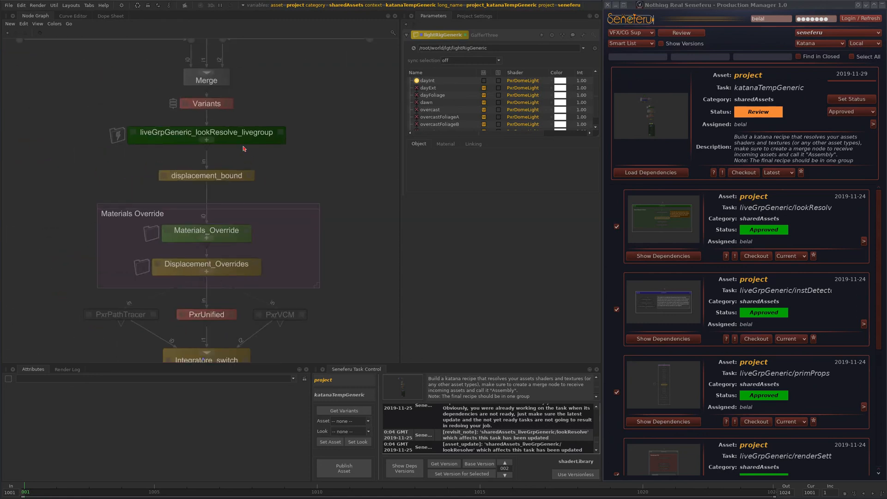
left_click(266, 139)
middle_click_drag(370, 294, 346, 193)
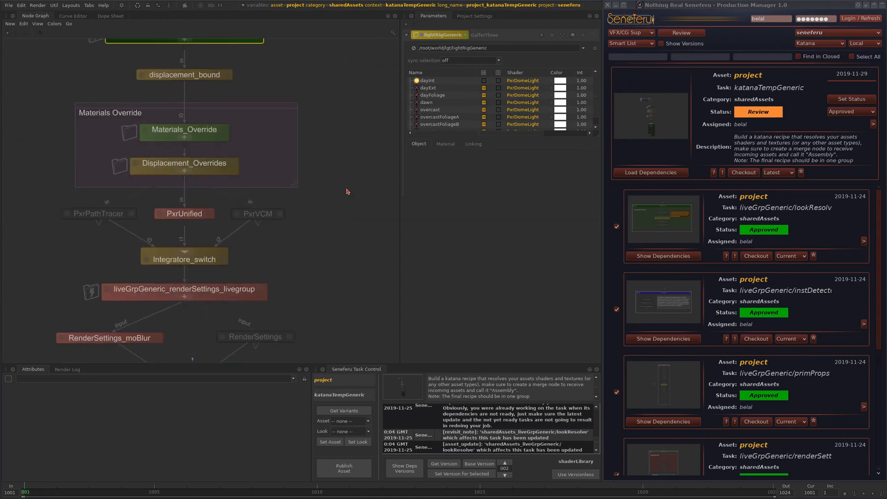
middle_click_drag(304, 347, 311, 230)
scroll(305, 194, "down", 1)
scroll(302, 192, "down", 2)
Compare the approved live group dependencies of katanaTempGeneric with the live groups wired into the node graph
left_click(748, 232)
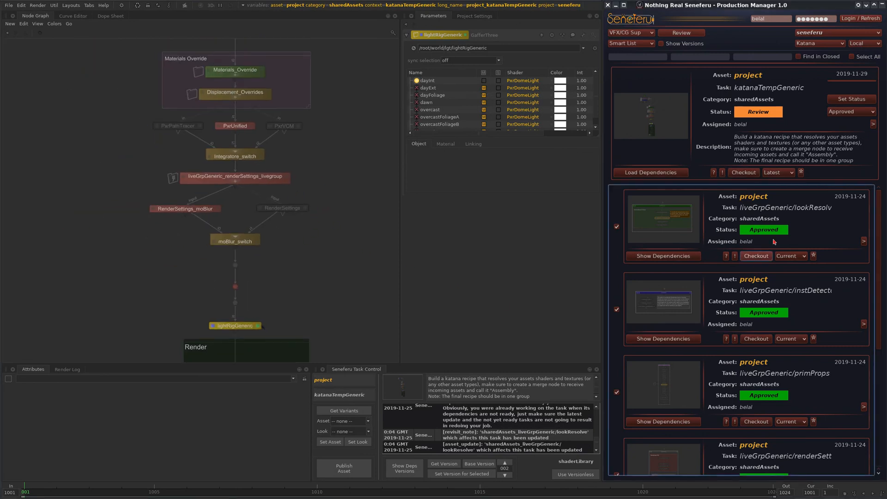
scroll(865, 250, "down", 1)
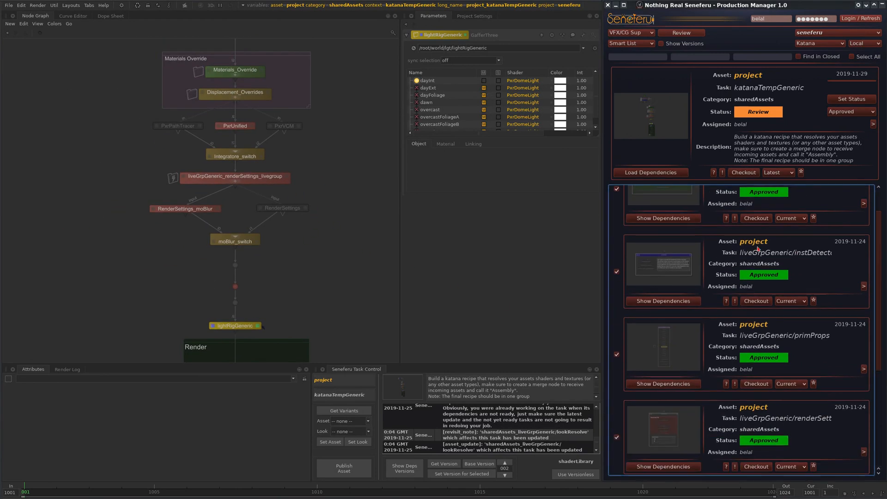
middle_click_drag(235, 82, 252, 232)
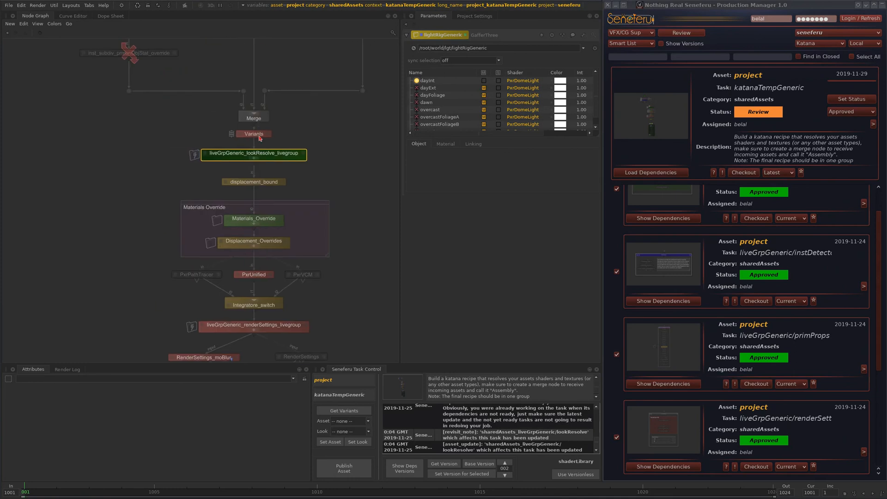
scroll(236, 126, "down", 3)
middle_click_drag(196, 133, 158, 260)
scroll(268, 160, "down", 3)
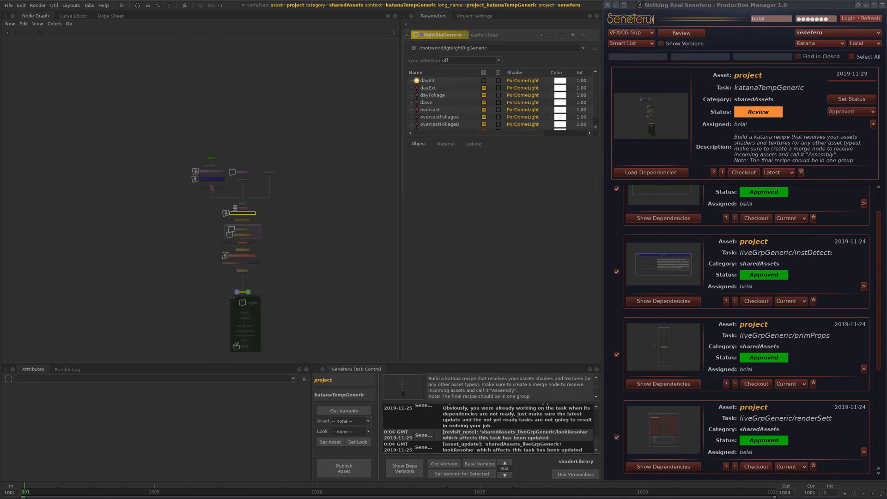
middle_click_drag(268, 160, 274, 103)
Read the notes attached to the katanaTempGeneric task and close them
left_click(744, 113)
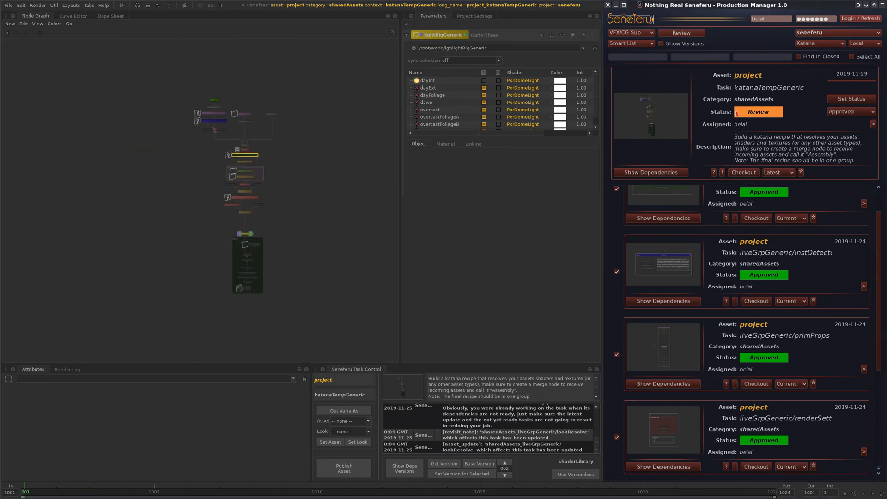
left_click(873, 125)
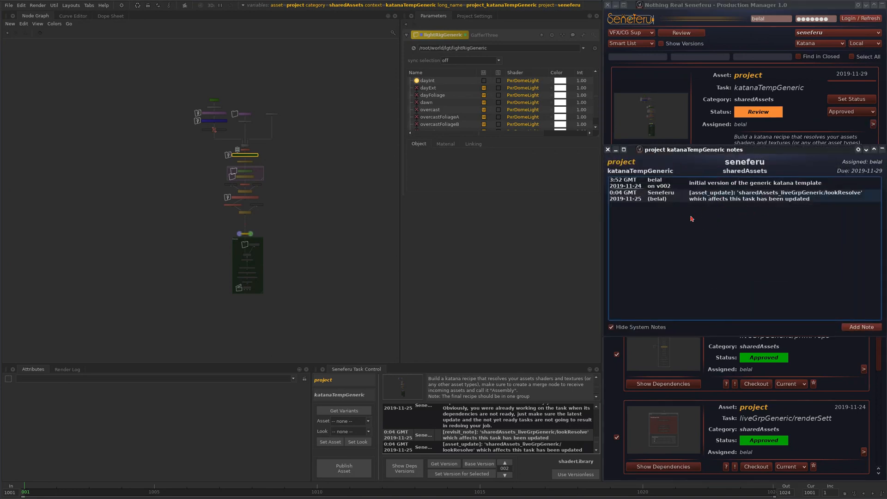
left_click(607, 150)
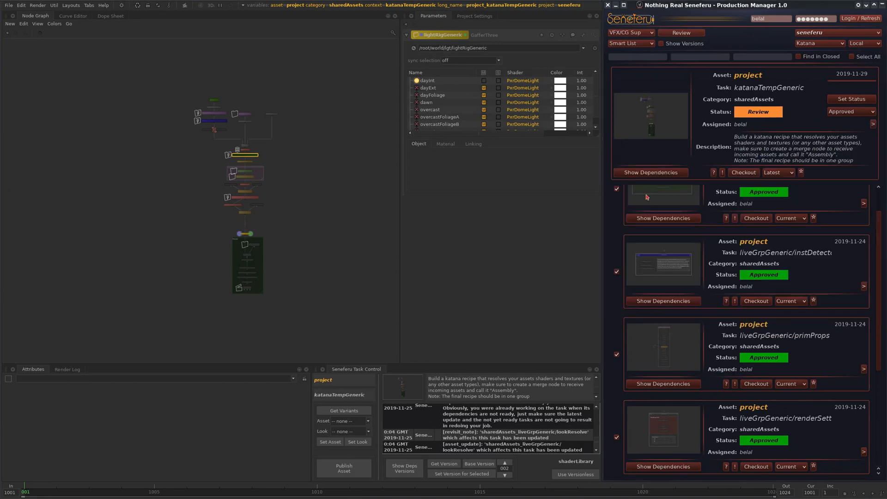
scroll(875, 249, "up", 1)
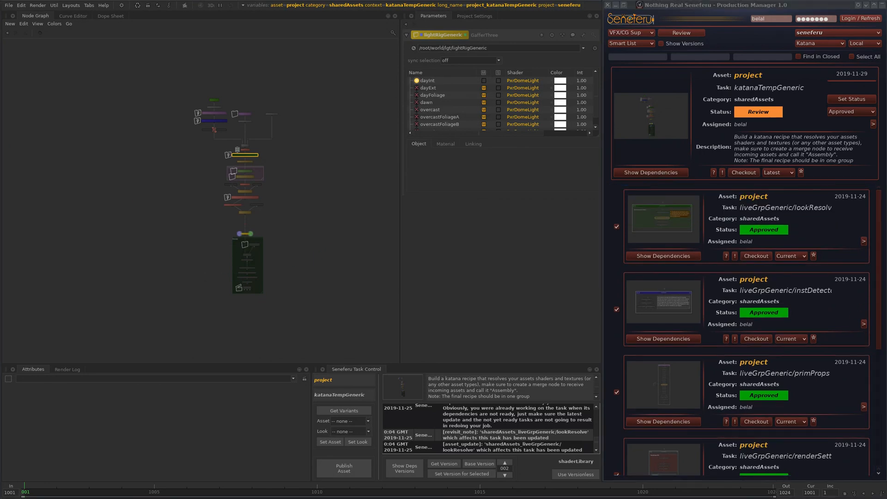
Refresh the task list and check the role views and status controls available for the katanaTempGeneric task
scroll(289, 245, "up", 2)
middle_click_drag(337, 219, 287, 242)
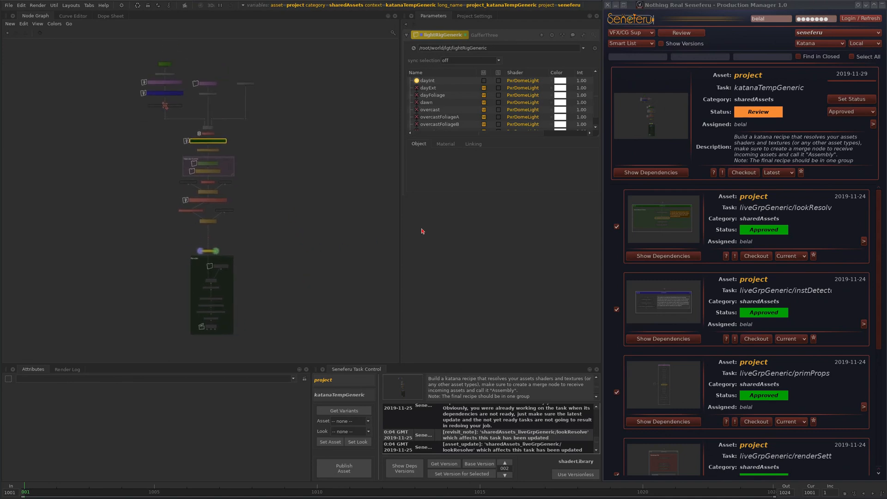
key("F5")
left_click(644, 34)
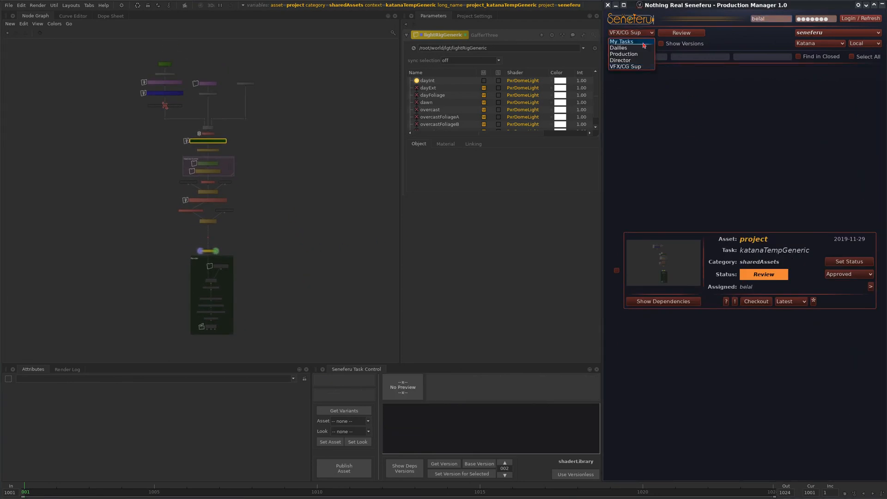
left_click(742, 182)
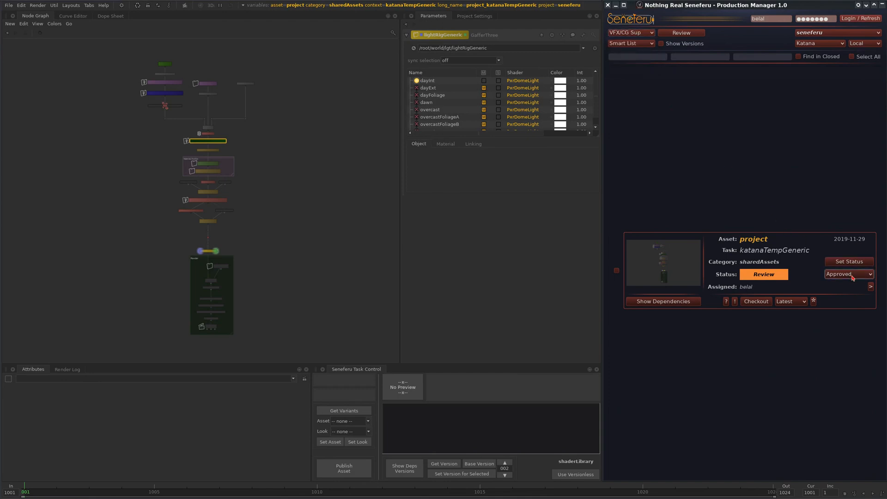
left_click(853, 277)
left_click(860, 274)
left_click(854, 262)
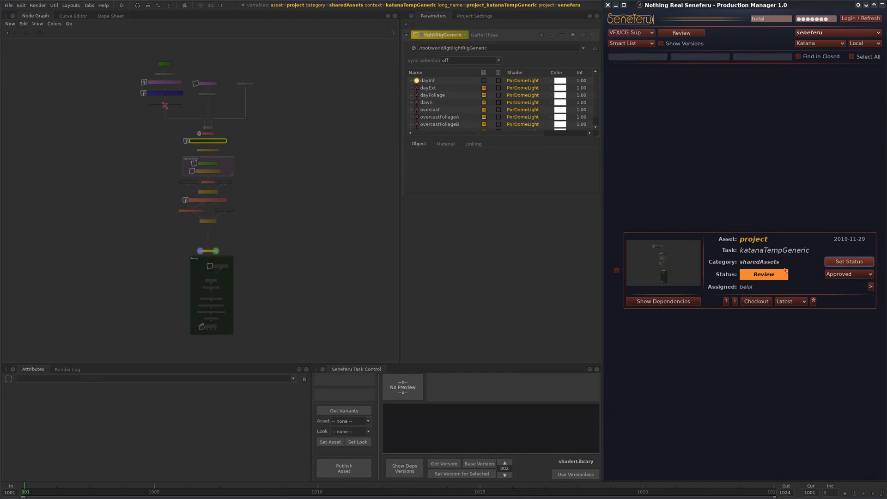
Trace the recipe through the material overrides, render settings, light rig and Render section, and return to the asset inputs
scroll(213, 197, "up", 5)
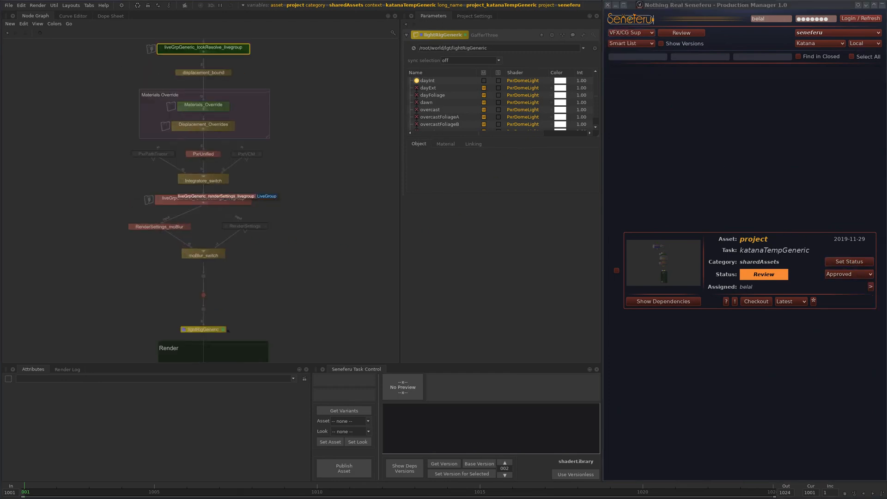
middle_click_drag(215, 64, 212, 199)
scroll(207, 185, "down", 5)
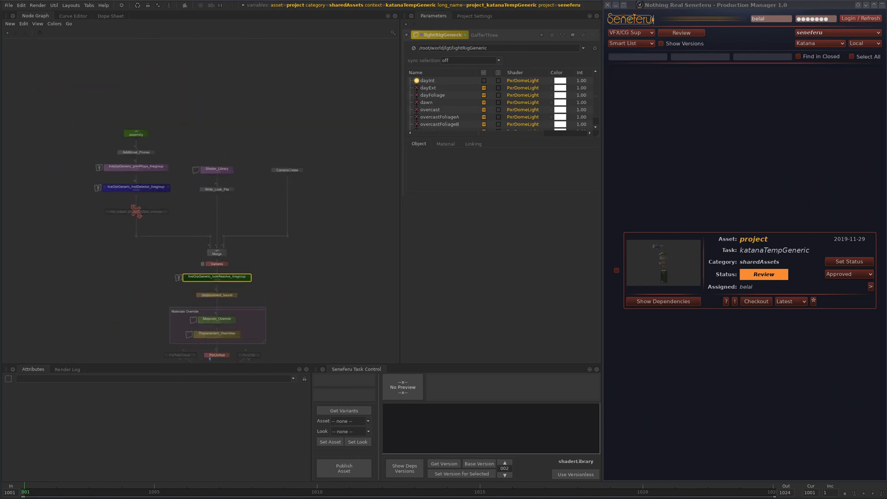
middle_click_drag(192, 300, 184, 176)
middle_click_drag(208, 330, 164, 125)
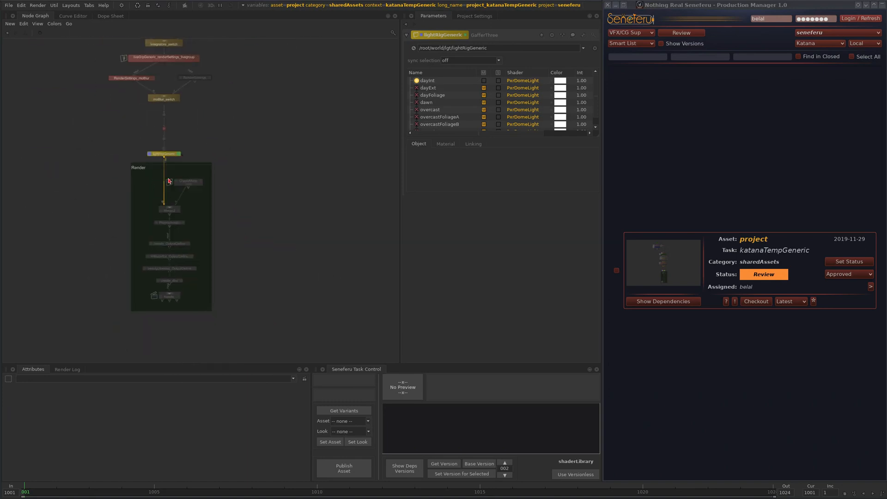
middle_click_drag(187, 172, 189, 213)
scroll(173, 203, "up", 4)
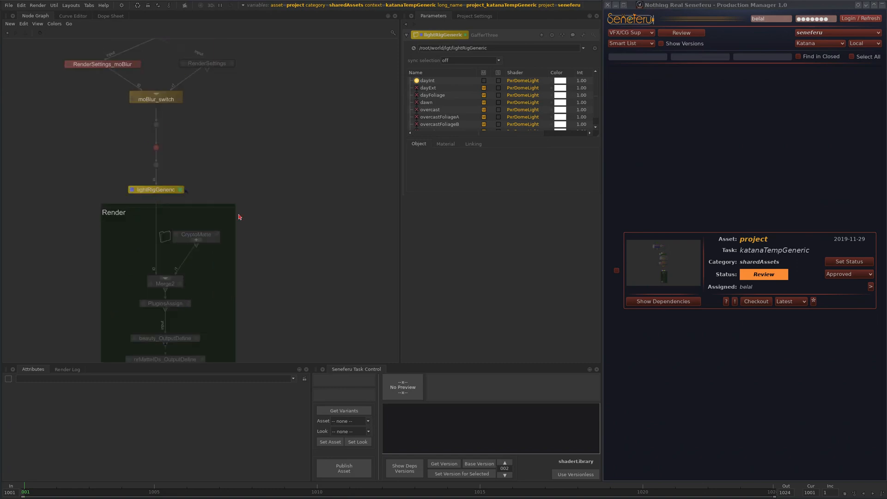
scroll(312, 221, "down", 3)
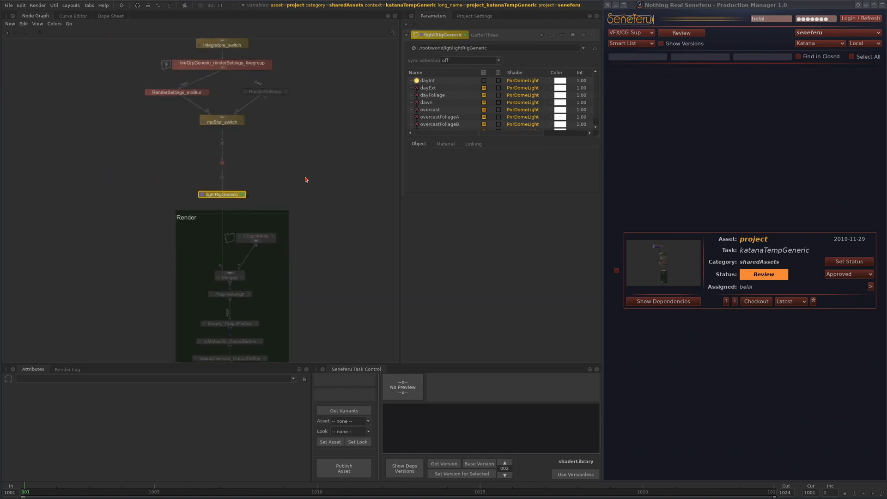
middle_click_drag(300, 162, 267, 336)
middle_click_drag(191, 141, 231, 349)
middle_click_drag(171, 106, 201, 233)
scroll(242, 195, "down", 4)
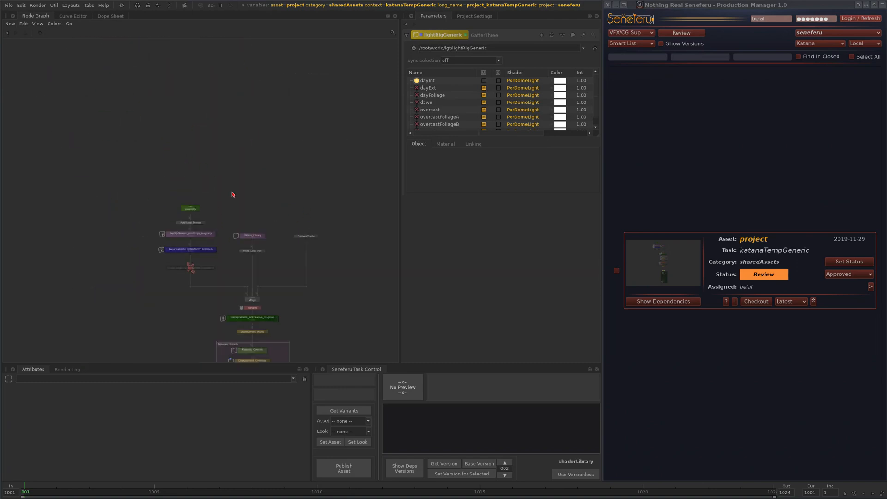
Inspect the assembly node, its primProps and instDetector live groups, and the Shader_Library and CameraCreate branches
middle_click_drag(265, 229, 245, 180)
scroll(223, 143, "up", 7)
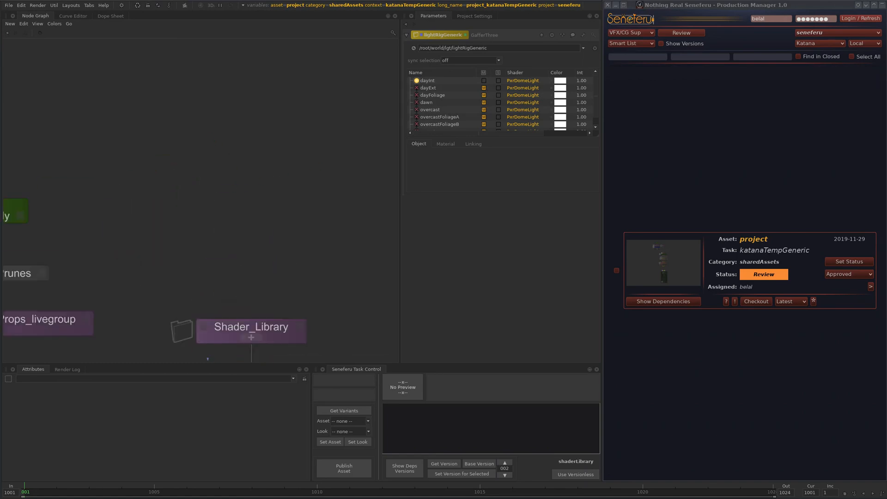
middle_click_drag(167, 264, 271, 159)
scroll(272, 162, "down", 3)
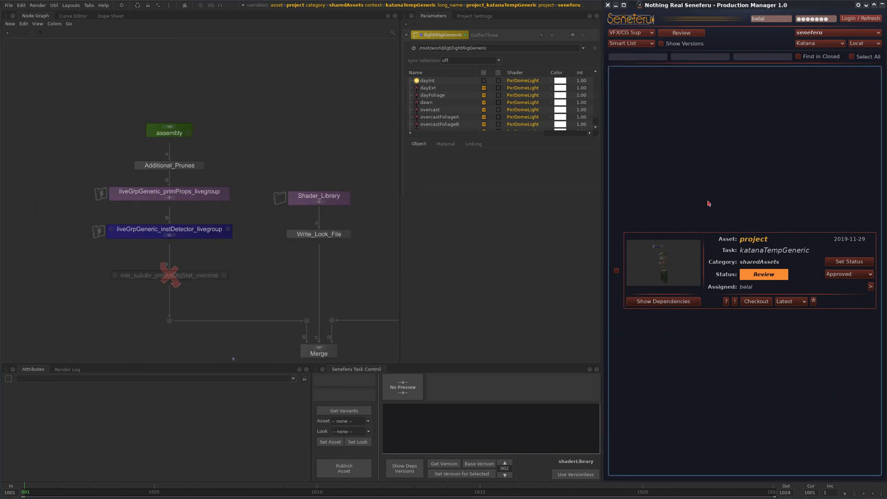
middle_click_drag(184, 121, 184, 167)
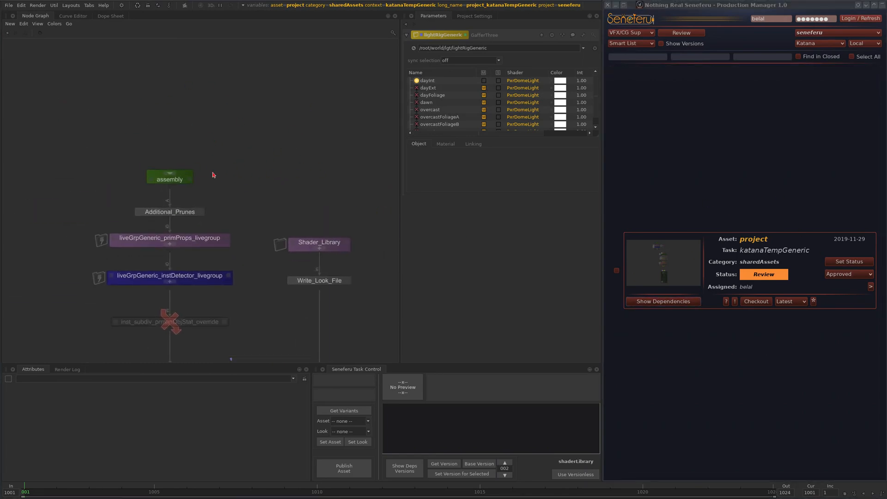
scroll(199, 194, "down", 3)
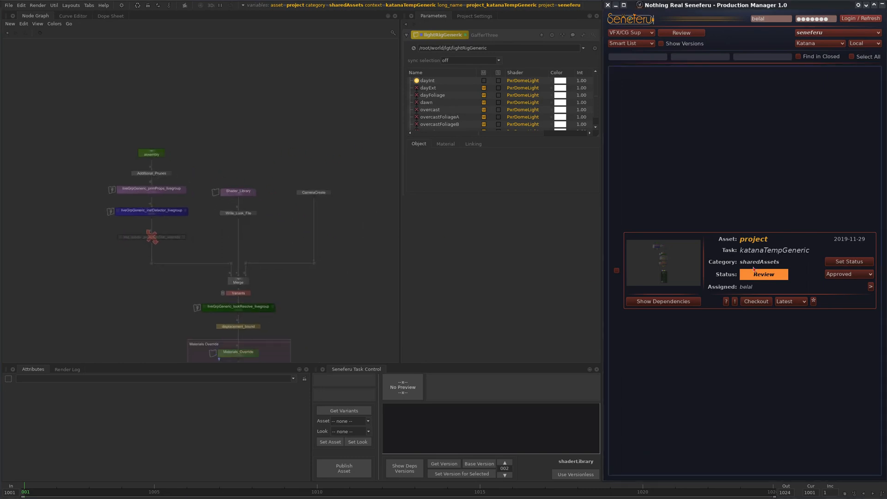
middle_click_drag(274, 260, 311, 220)
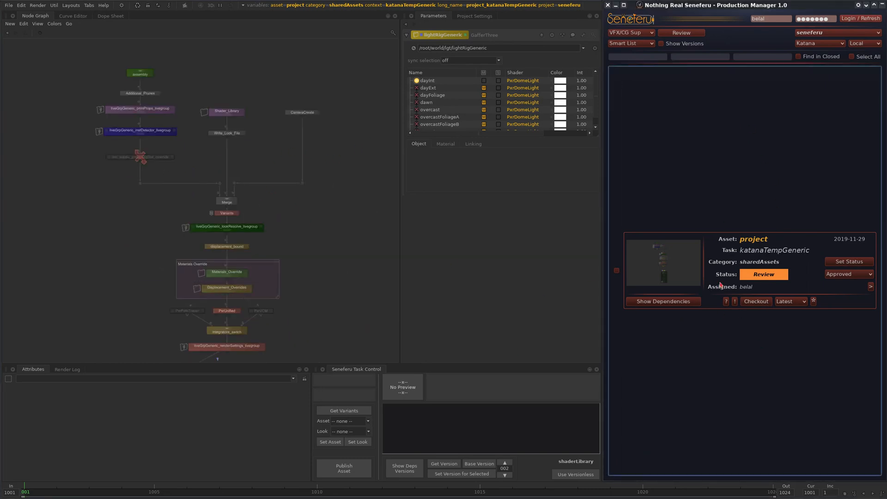
middle_click_drag(241, 151, 185, 223)
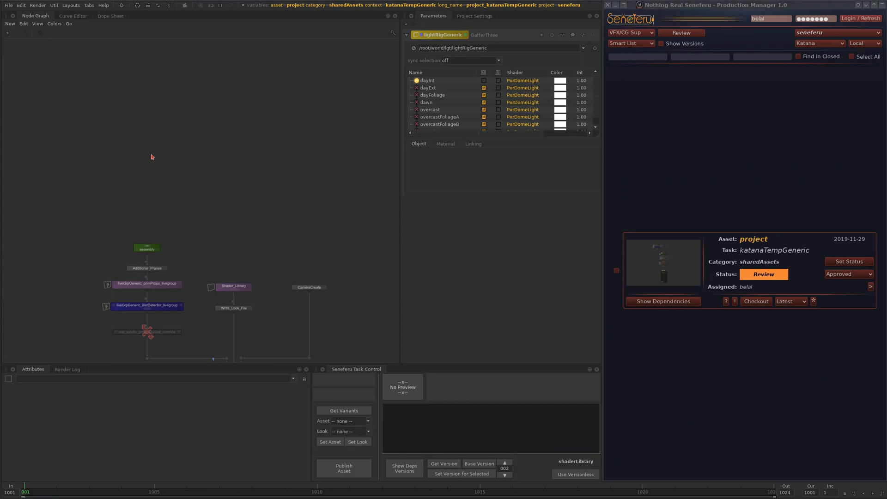
scroll(149, 181, "up", 4)
middle_click_drag(133, 234, 162, 129)
scroll(184, 107, "up", 4)
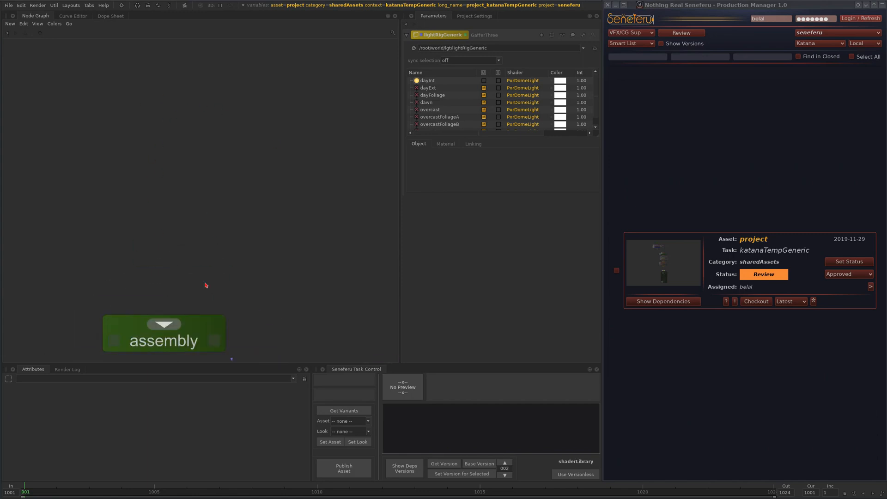
middle_click_drag(273, 259, 218, 199)
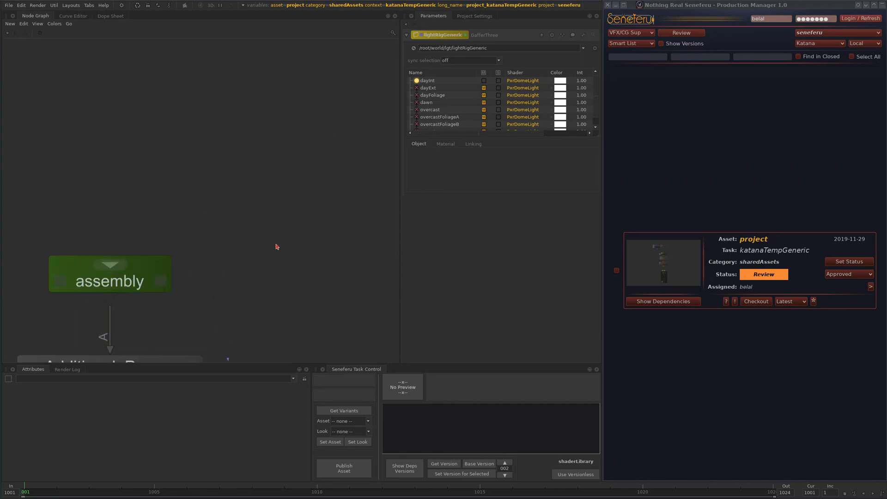
scroll(273, 241, "down", 6)
middle_click_drag(243, 257, 167, 111)
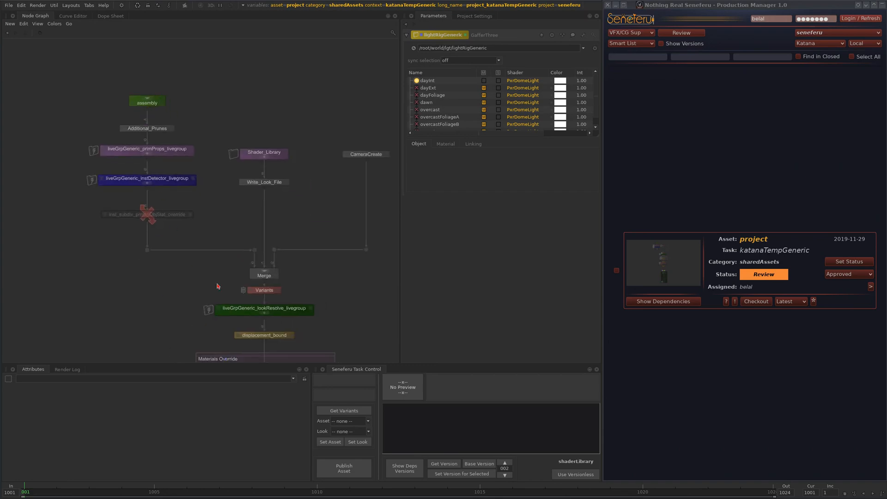
Follow the recipe from the Merge node down to lightRigGeneric and the output nodes in the Render backdrop
middle_click_drag(216, 284, 175, 190)
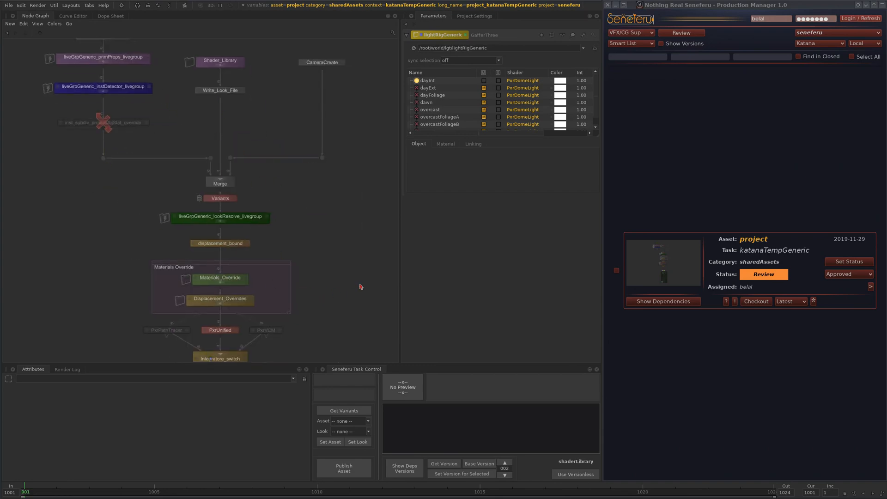
scroll(361, 286, "down", 5)
middle_click_drag(361, 287, 282, 80)
scroll(243, 229, "up", 4)
middle_click_drag(285, 244, 335, 218)
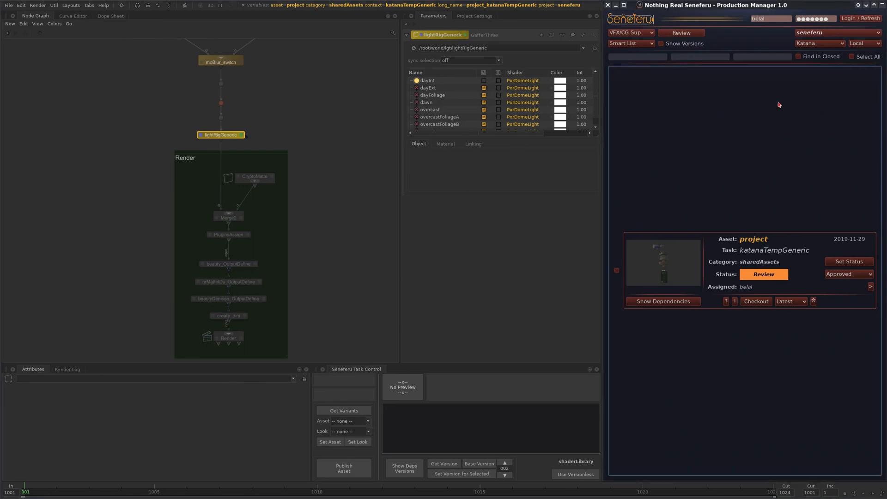
middle_click_drag(290, 150, 258, 210)
scroll(277, 246, "down", 2)
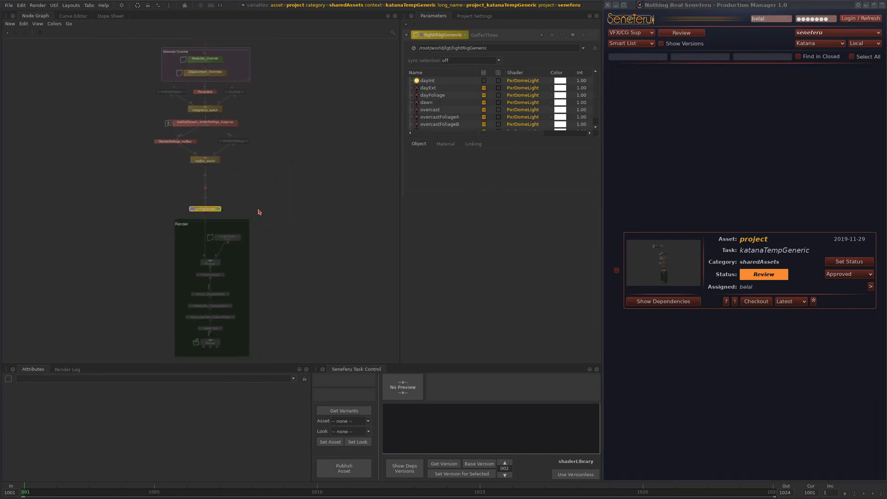
Review the recipe between the asset inputs and the Render backdrop, selecting the RenderSettings node beside RenderSettings_moBlur
left_click_drag(241, 142, 254, 141)
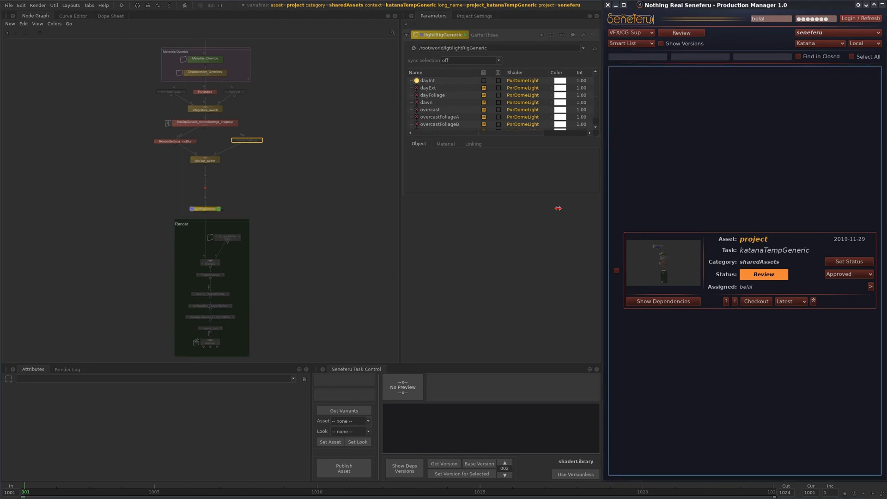
middle_click_drag(278, 78, 284, 238)
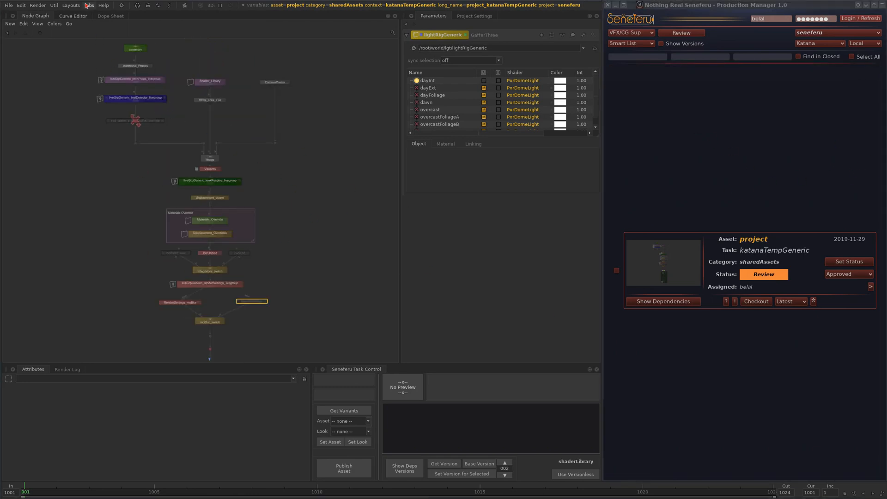
middle_click_drag(338, 283, 283, 134)
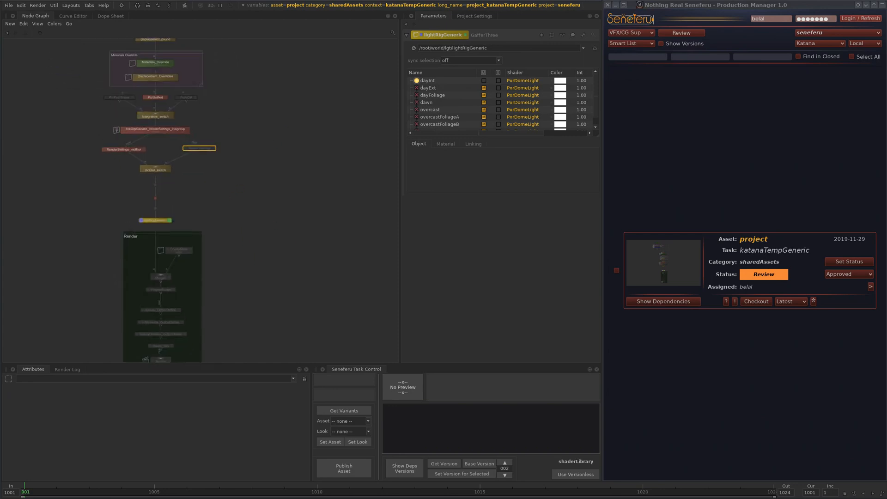
scroll(280, 138, "up", 3)
Check the Scene Graph for lightRigGeneric behind the Production Manager and bring the task list back into view
left_click(884, 5)
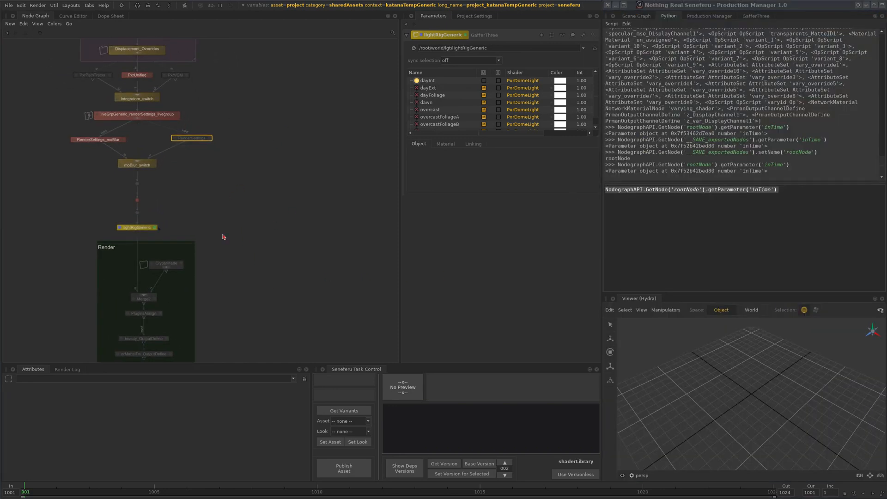
left_click(636, 16)
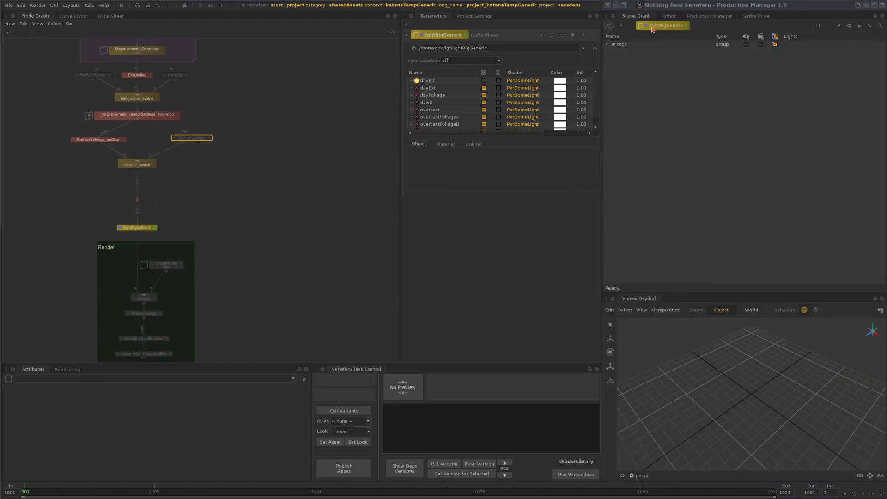
left_click(883, 5)
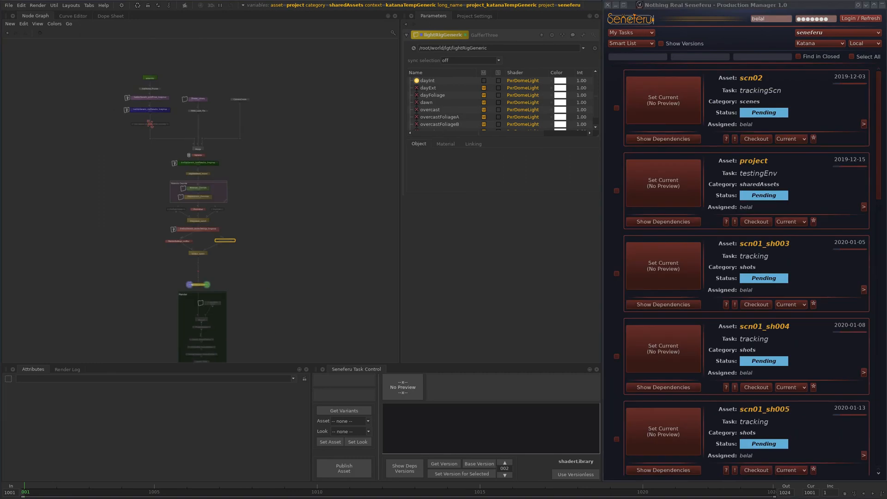
Get the version of the liveGrpGeneric_renderSettings_livegroup node in the Seneferu Task Control
middle_click_drag(243, 269, 251, 206)
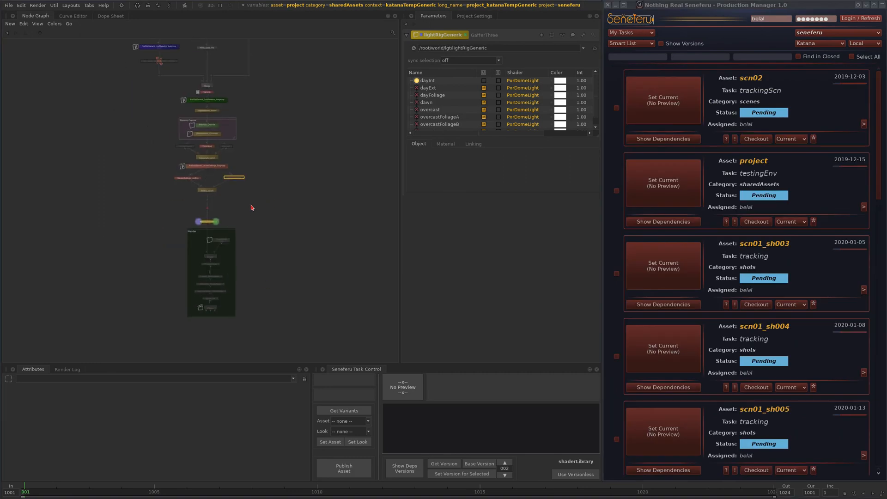
scroll(251, 207, "up", 4)
middle_click_drag(217, 234, 280, 170)
scroll(257, 175, "up", 4)
middle_click_drag(264, 107, 288, 207)
left_click(274, 216)
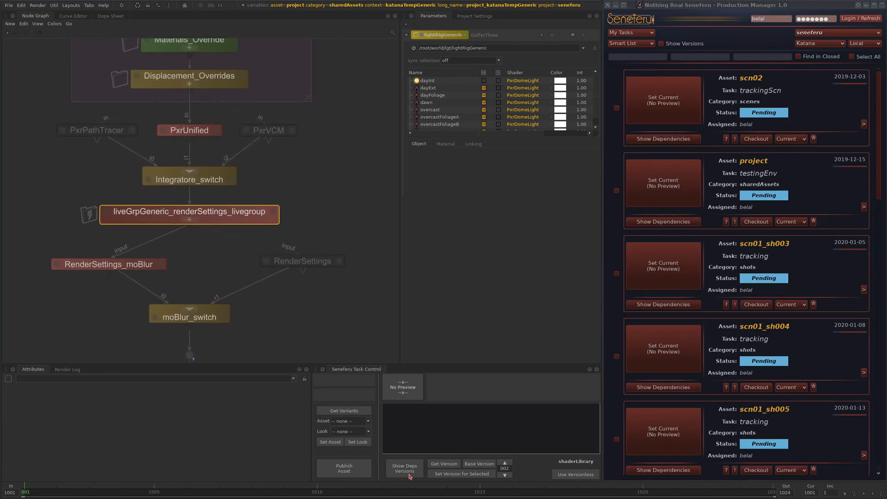
left_click(445, 464)
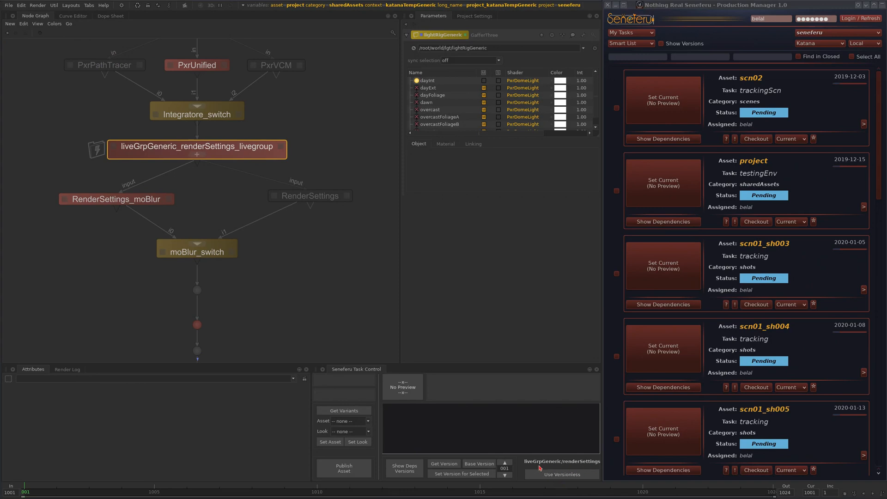
Get the version of the liveGrpGeneric_lookResolve_livegroup node below Variants
middle_click_drag(298, 112, 303, 257)
middle_click_drag(254, 126, 262, 209)
left_click(251, 103)
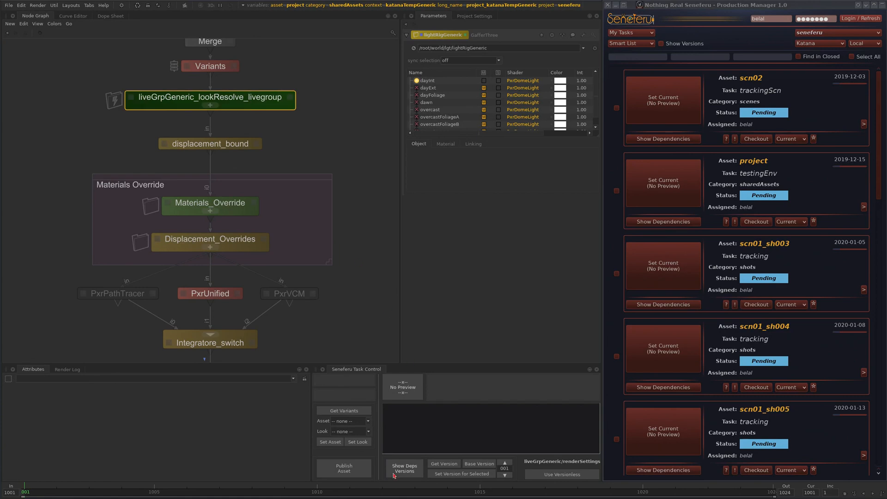
left_click(451, 465)
middle_click_drag(365, 257, 368, 336)
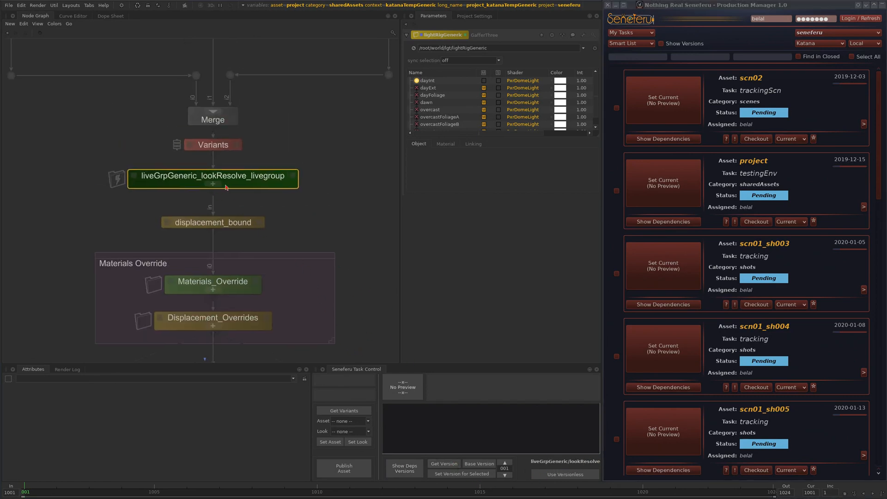
Inspect the Shader_Library node and follow the recipe down through the Materials Override section to lightRigGeneric and the Render backdrop
middle_click_drag(226, 188, 239, 323)
scroll(245, 296, "down", 5)
left_click(244, 171)
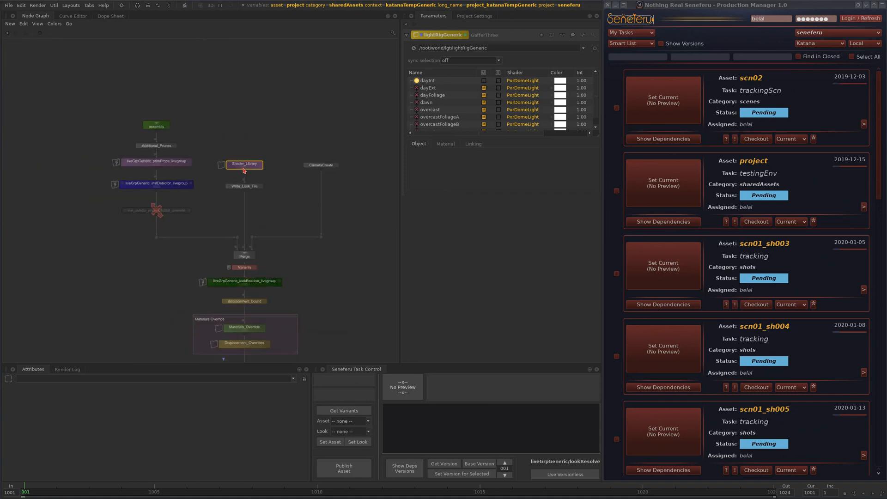
middle_click_drag(283, 290, 264, 182)
middle_click_drag(294, 303, 279, 209)
scroll(282, 222, "down", 5)
middle_click_drag(259, 296, 241, 156)
scroll(241, 156, "up", 6)
middle_click_drag(297, 121, 279, 244)
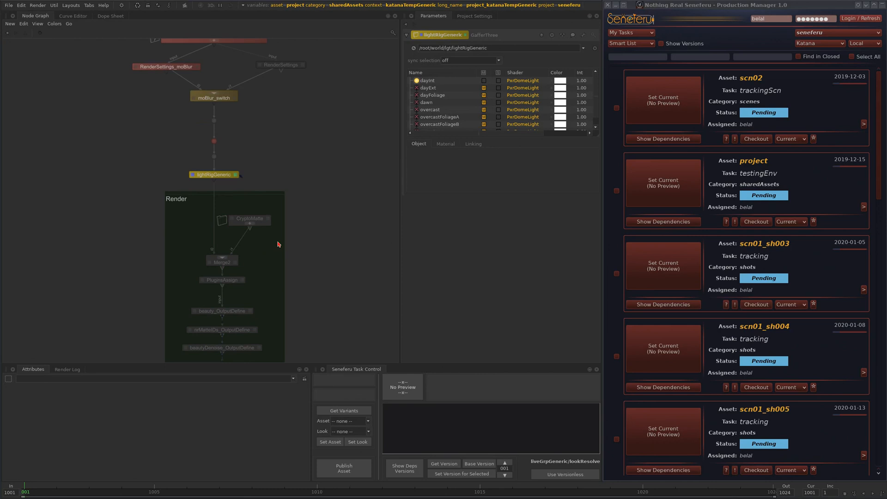
Show the dependency versions for lightRigGeneric, read through the live group entries in the report, and close it
left_click(226, 175)
left_click(407, 472)
left_click_drag(291, 0, 274, 37)
left_click_drag(407, 91, 403, 399)
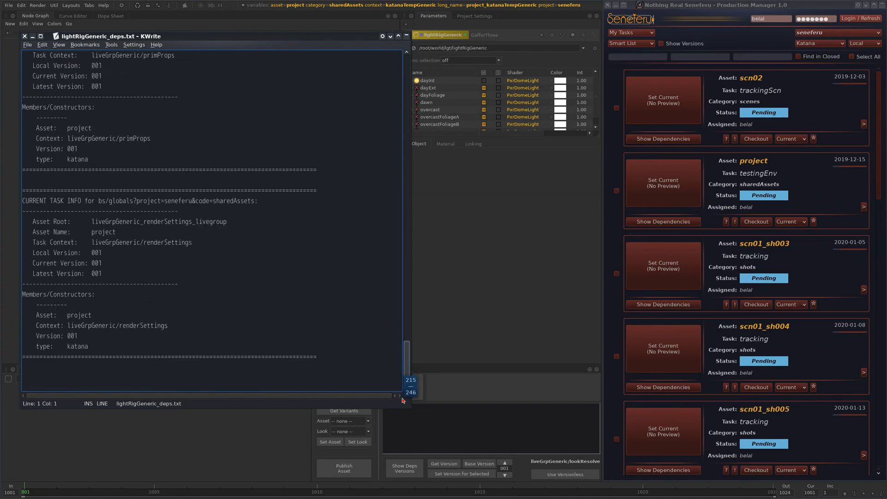
left_click_drag(407, 361, 219, 99)
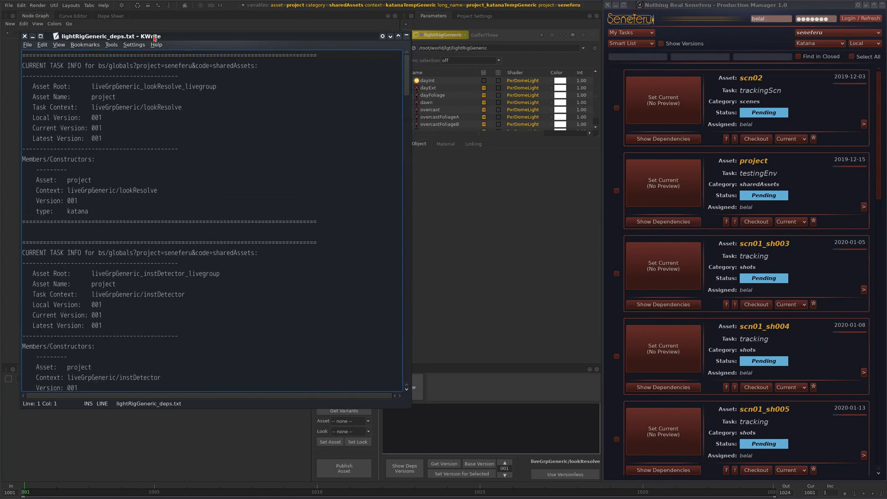
left_click_drag(155, 38, 161, 48)
left_click(71, 48)
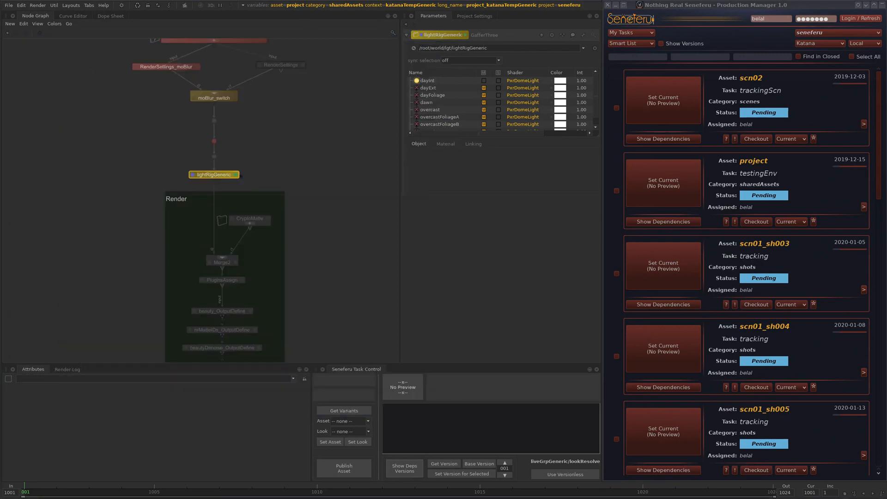
Return to the start of the recipe and look over the assembly, Shader_Library and CameraCreate branches feeding the Merge node
scroll(222, 194, "down", 6)
scroll(265, 179, "up", 6)
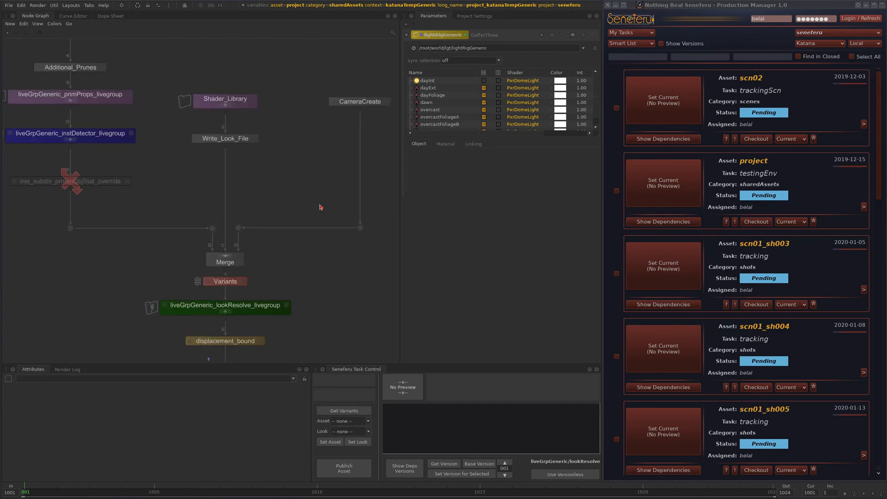
middle_click_drag(273, 297, 275, 223)
scroll(280, 224, "down", 2)
middle_click_drag(225, 147, 227, 254)
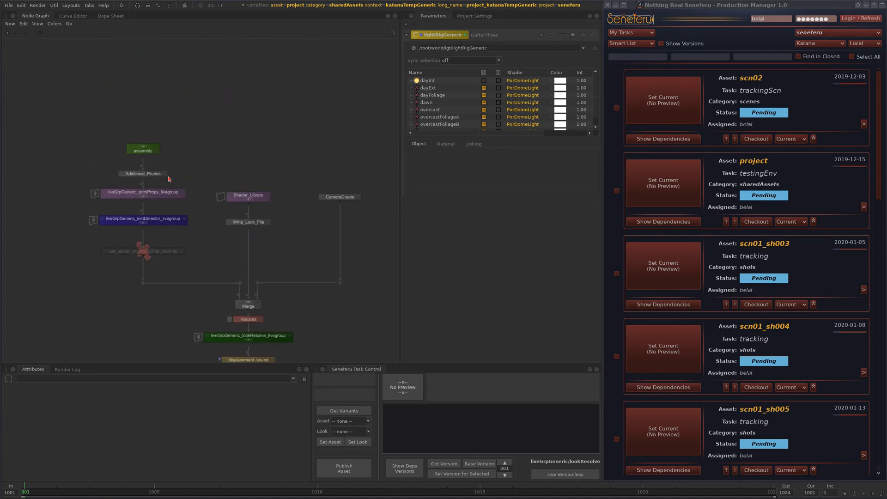